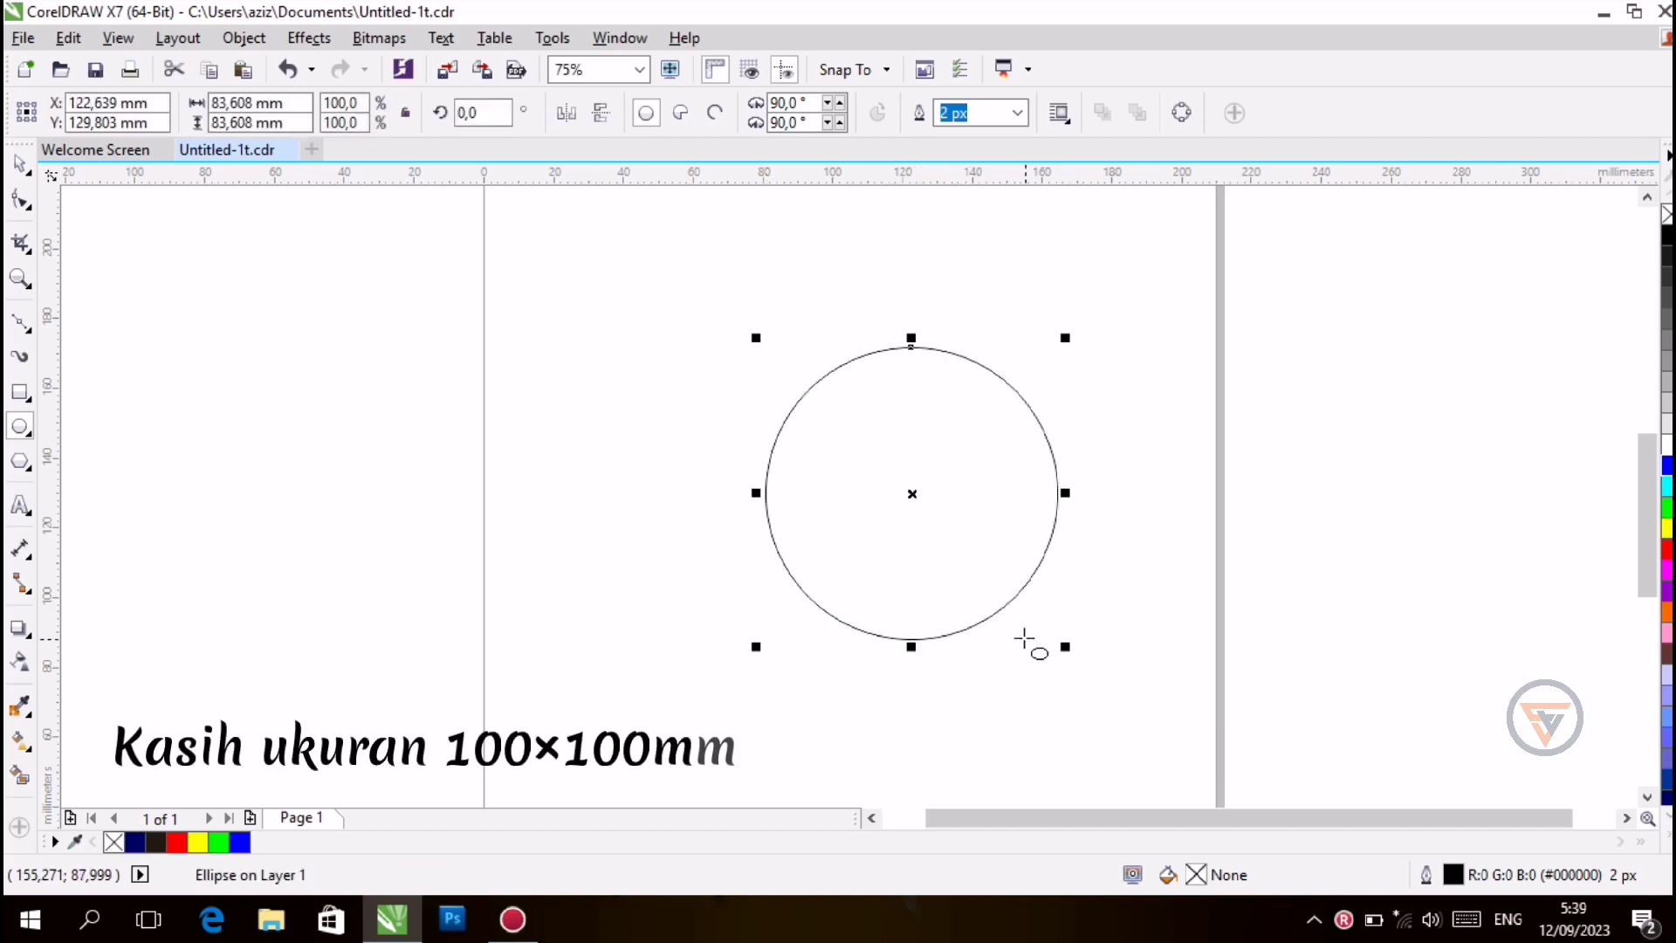
Resize the circle to 100 × 100 mm and centre it on the page
{"action": "double_click", "coordinate": [256, 105]}
{"action": "type", "text": "100"}
{"action": "key", "text": "Tab"}
{"action": "type", "text": "100"}
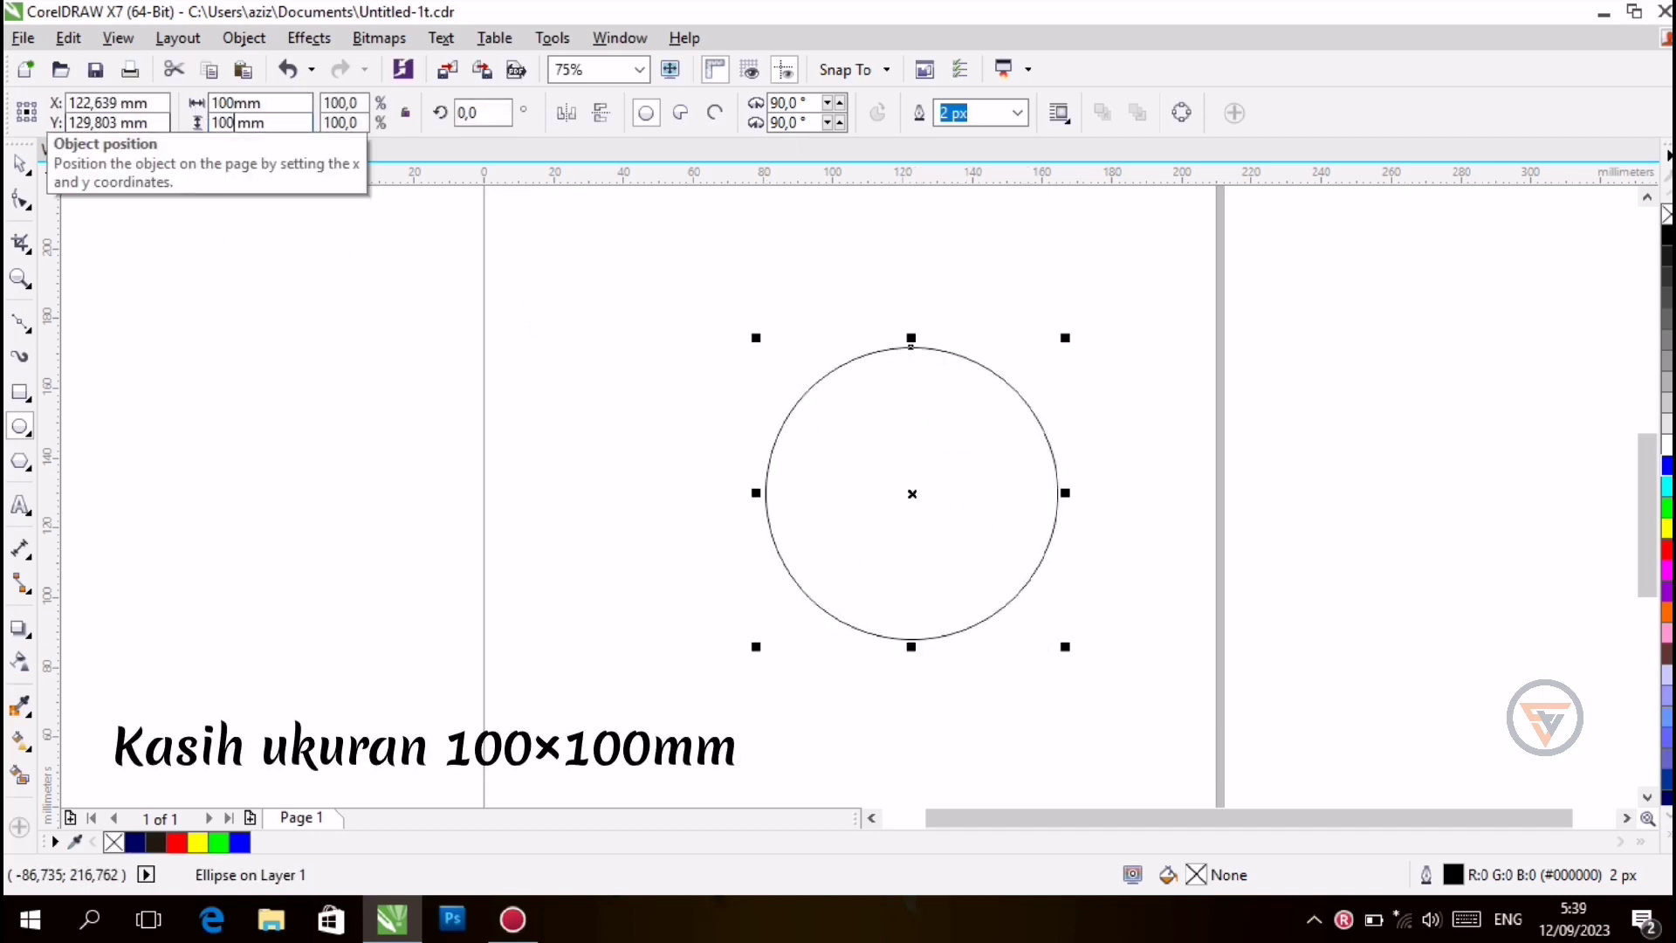
{"action": "key", "text": "Return"}
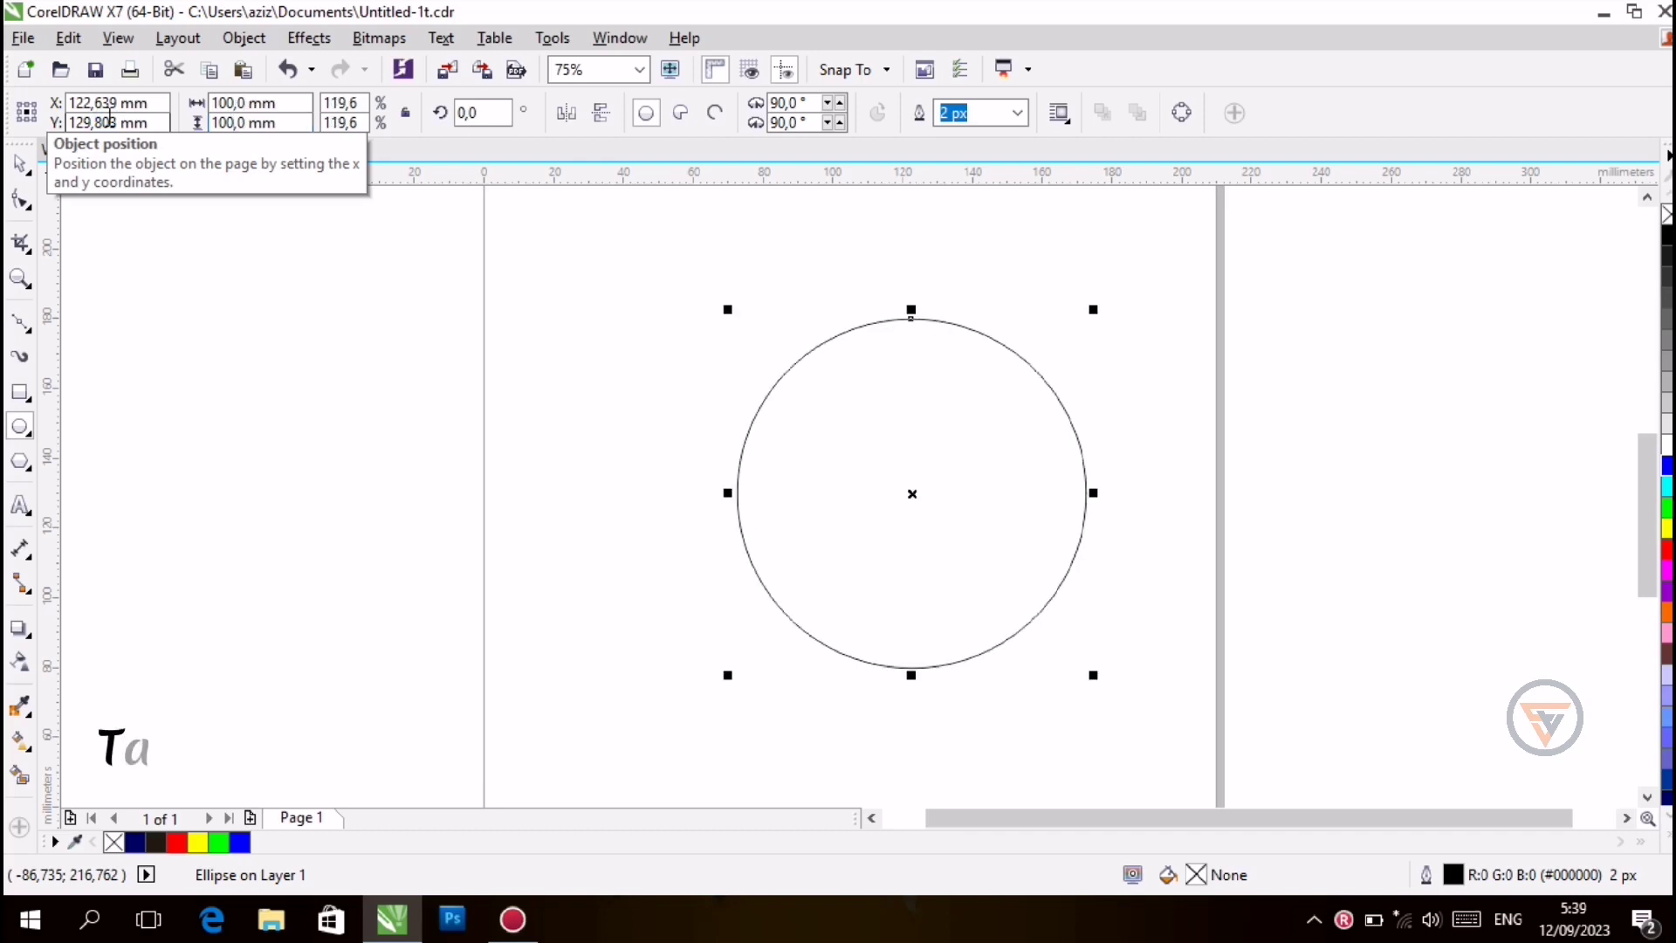
{"action": "key", "text": "p"}
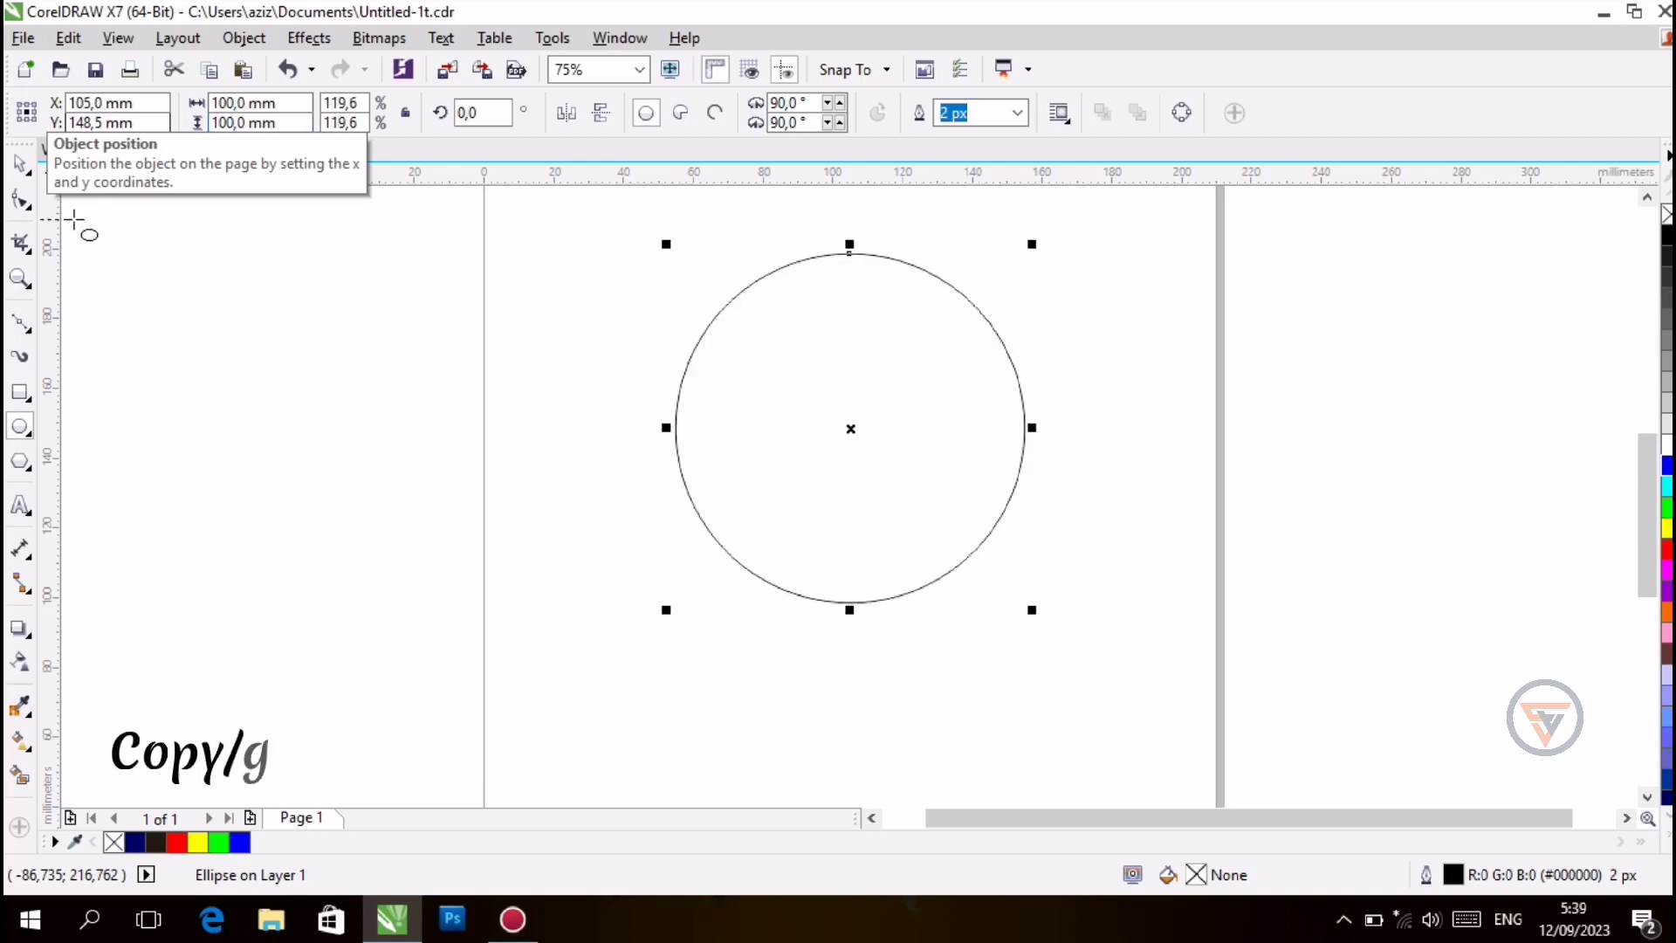
Duplicate the 100 mm circle in place by copying and pasting it
{"action": "left_click", "coordinate": [19, 167]}
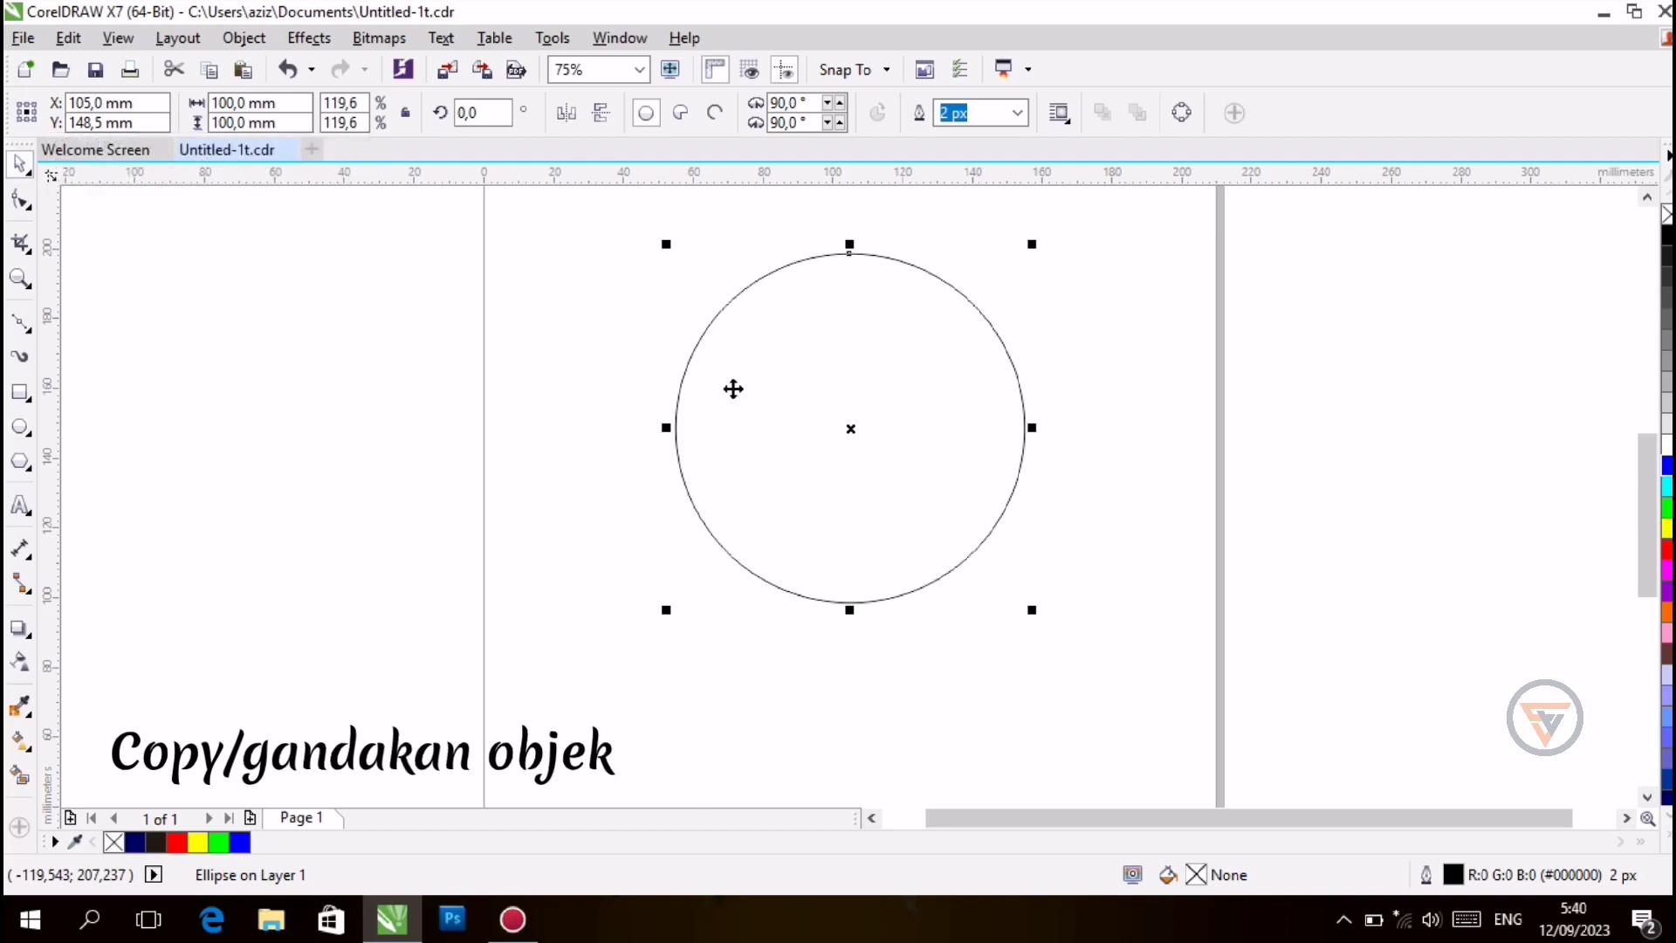
{"action": "right_click", "coordinate": [797, 394]}
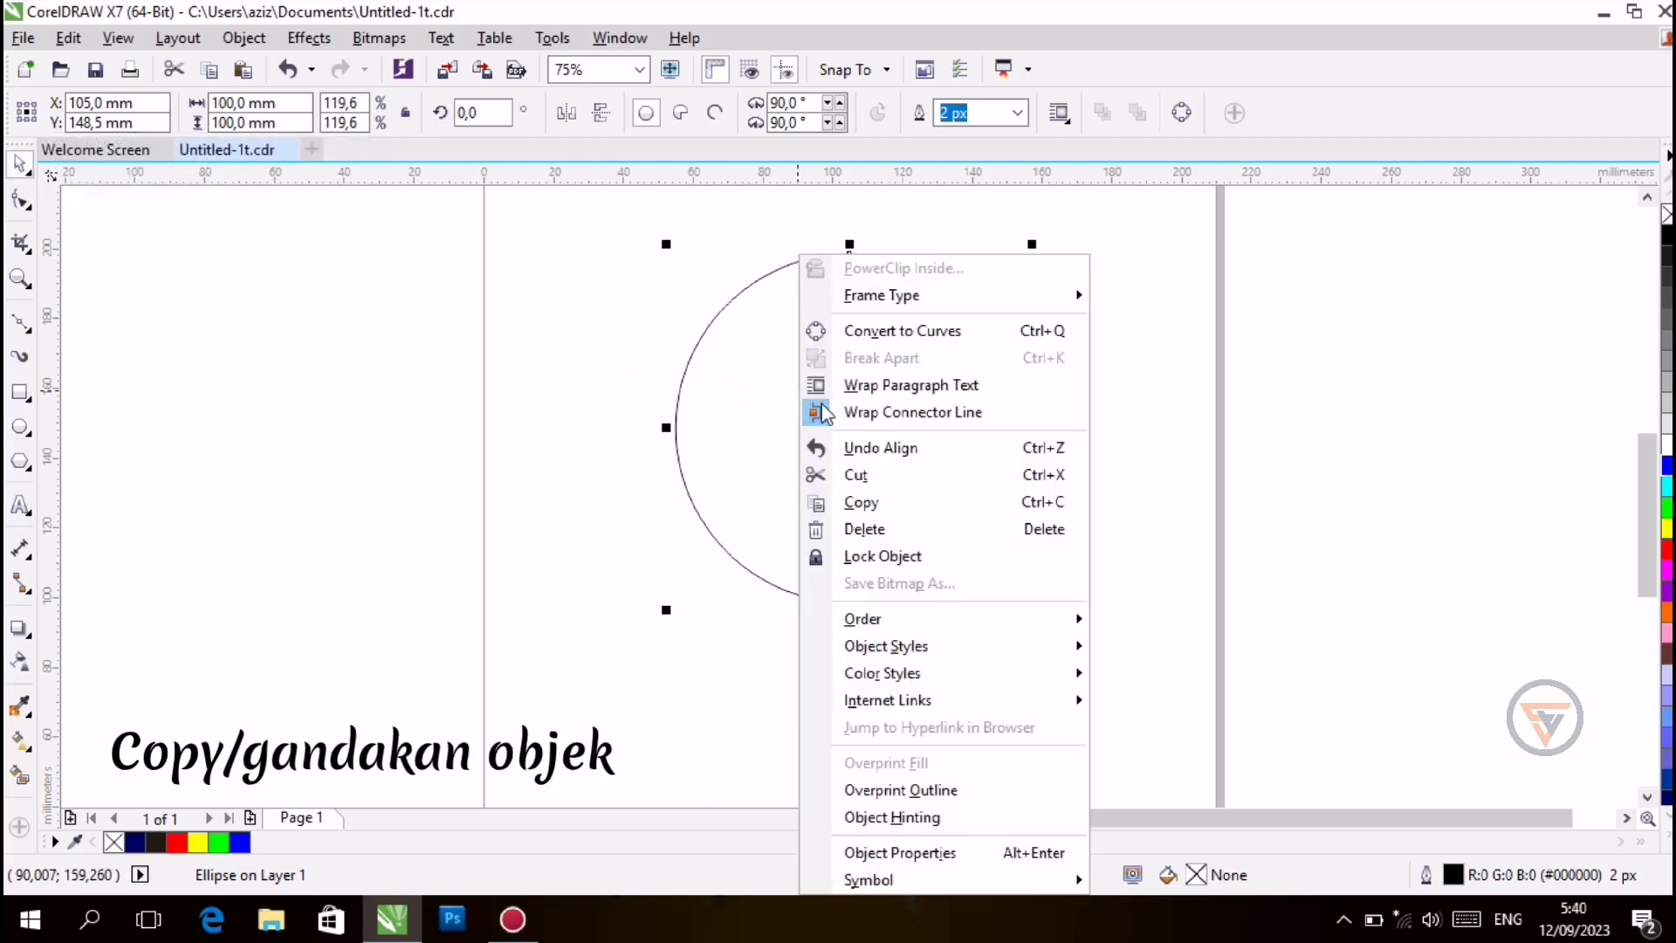
{"action": "left_click", "coordinate": [881, 502]}
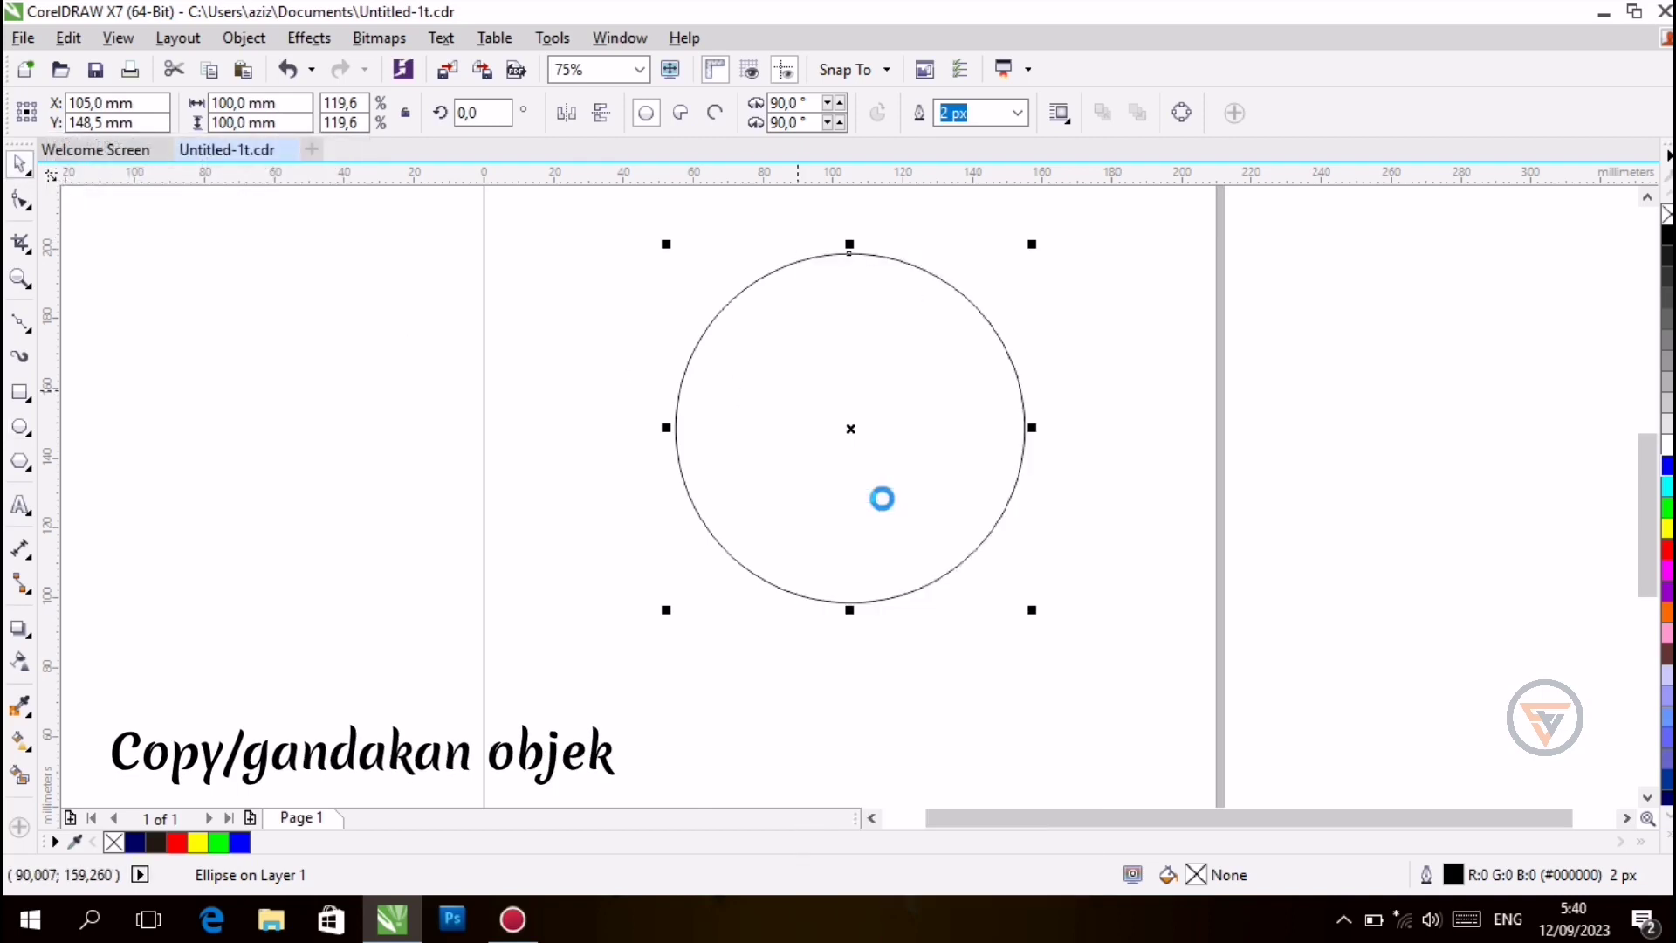
{"action": "left_click", "coordinate": [1161, 408]}
{"action": "right_click", "coordinate": [1164, 412]}
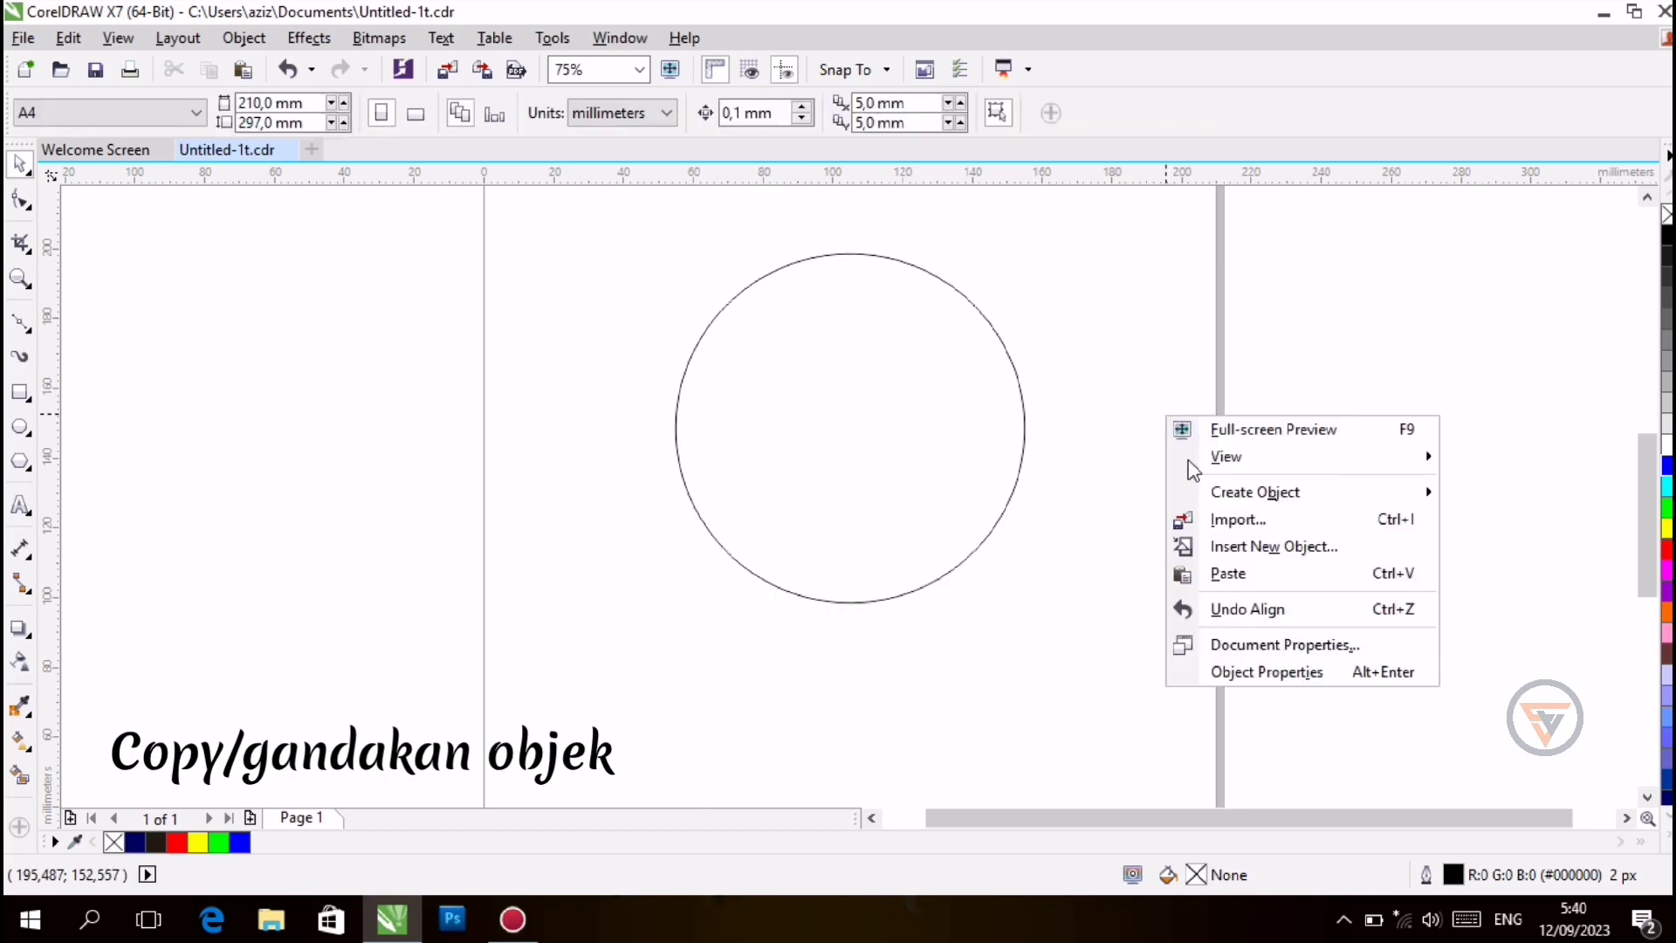
{"action": "left_click", "coordinate": [1224, 569]}
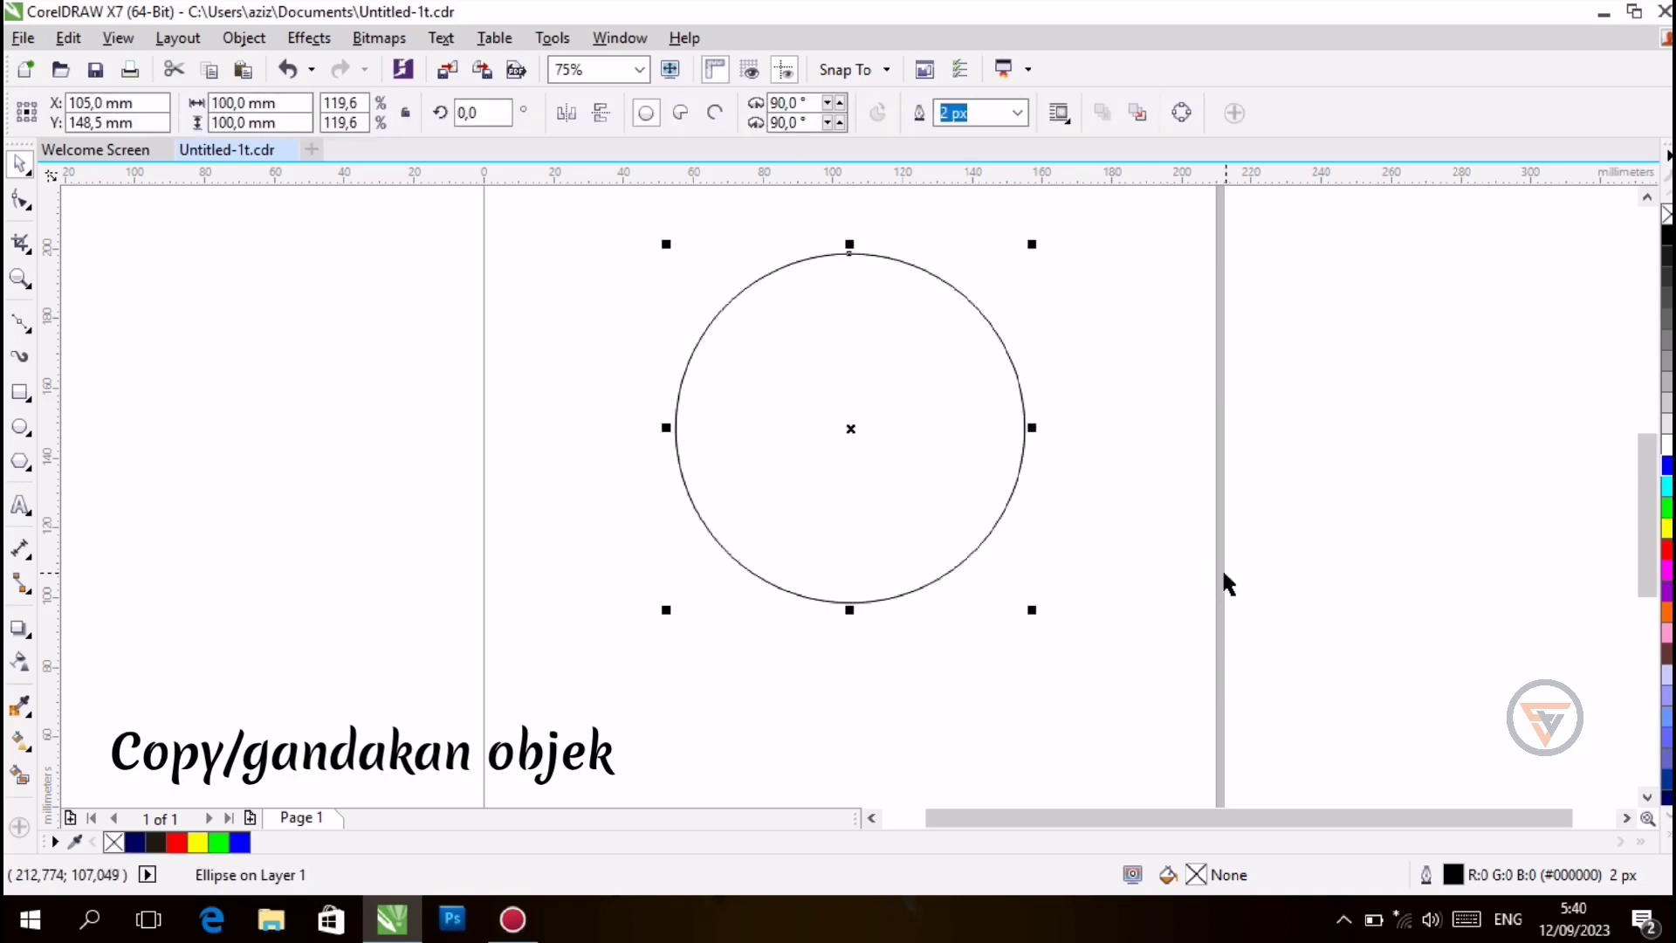
Shrink the pasted circle about its centre and set its size to 60 × 60 mm
{"action": "left_click_drag", "start_coordinate": [666, 243], "coordinate": [667, 313]}
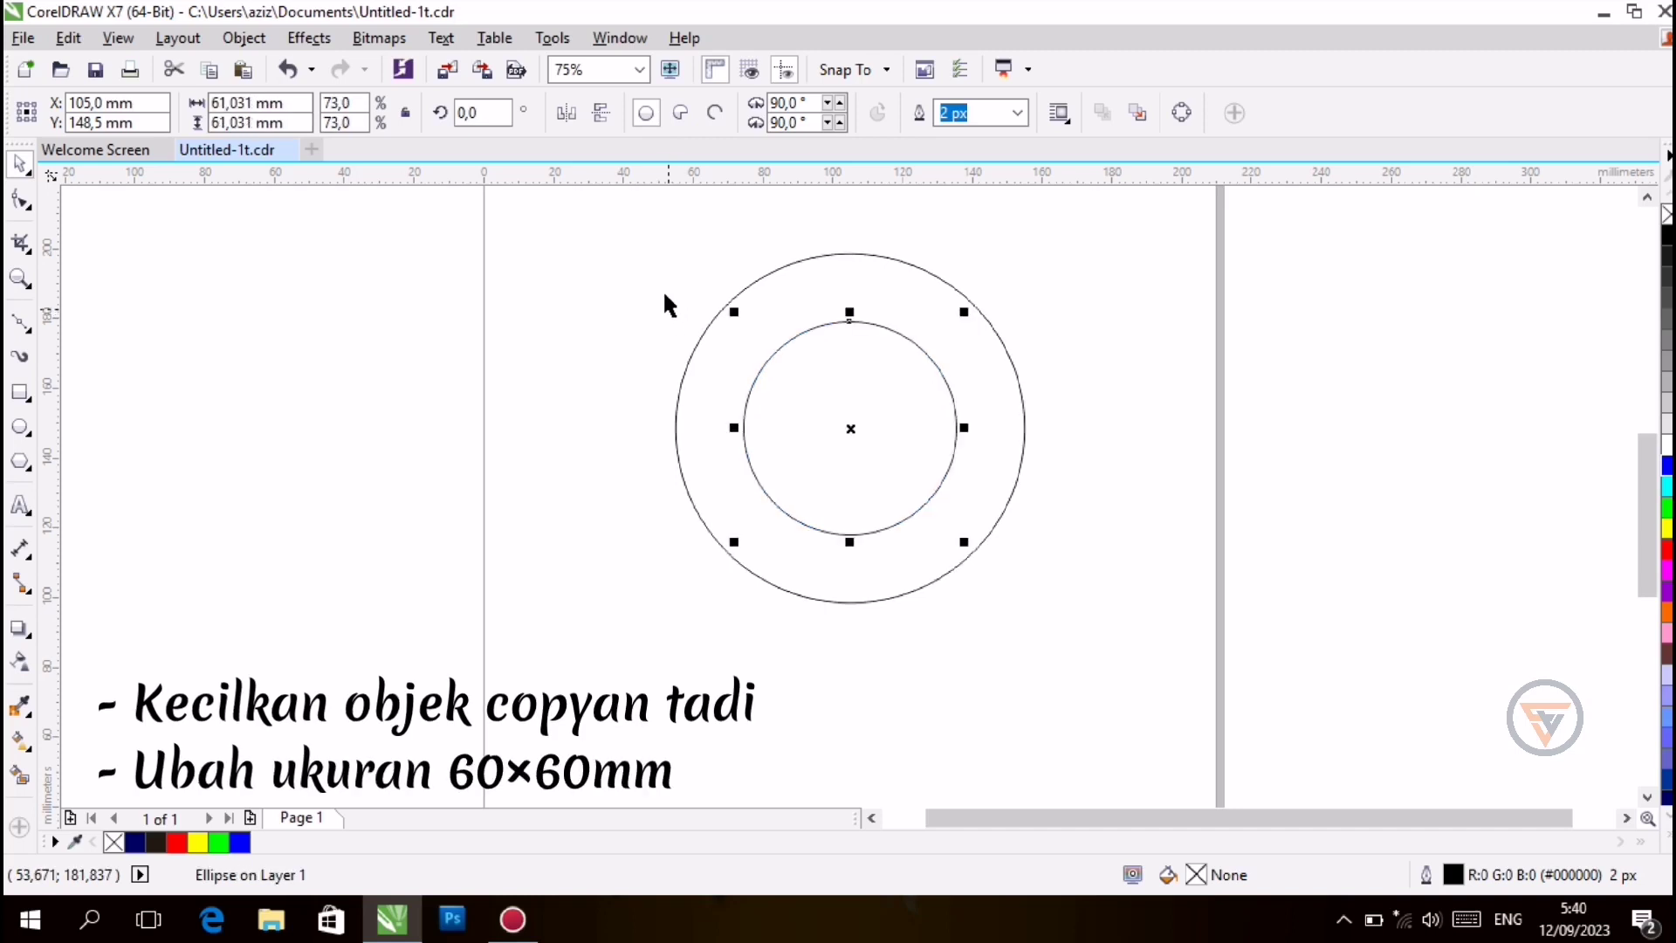
{"action": "double_click", "coordinate": [256, 103]}
{"action": "type", "text": "60"}
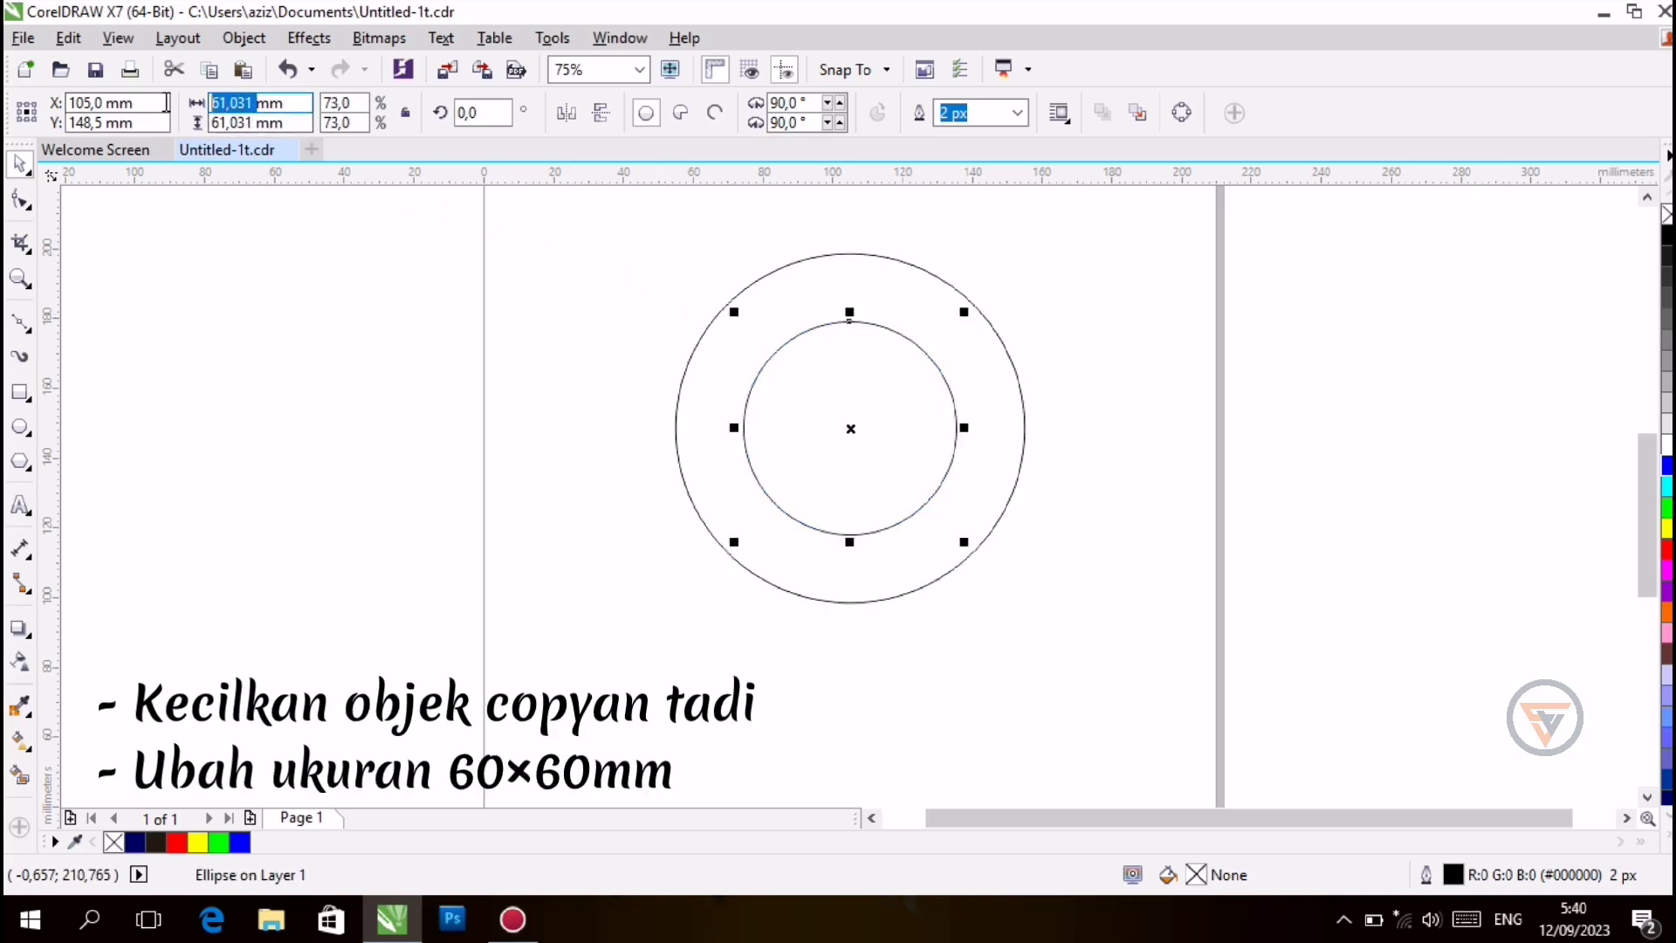
{"action": "key", "text": "Tab"}
{"action": "type", "text": "6"}
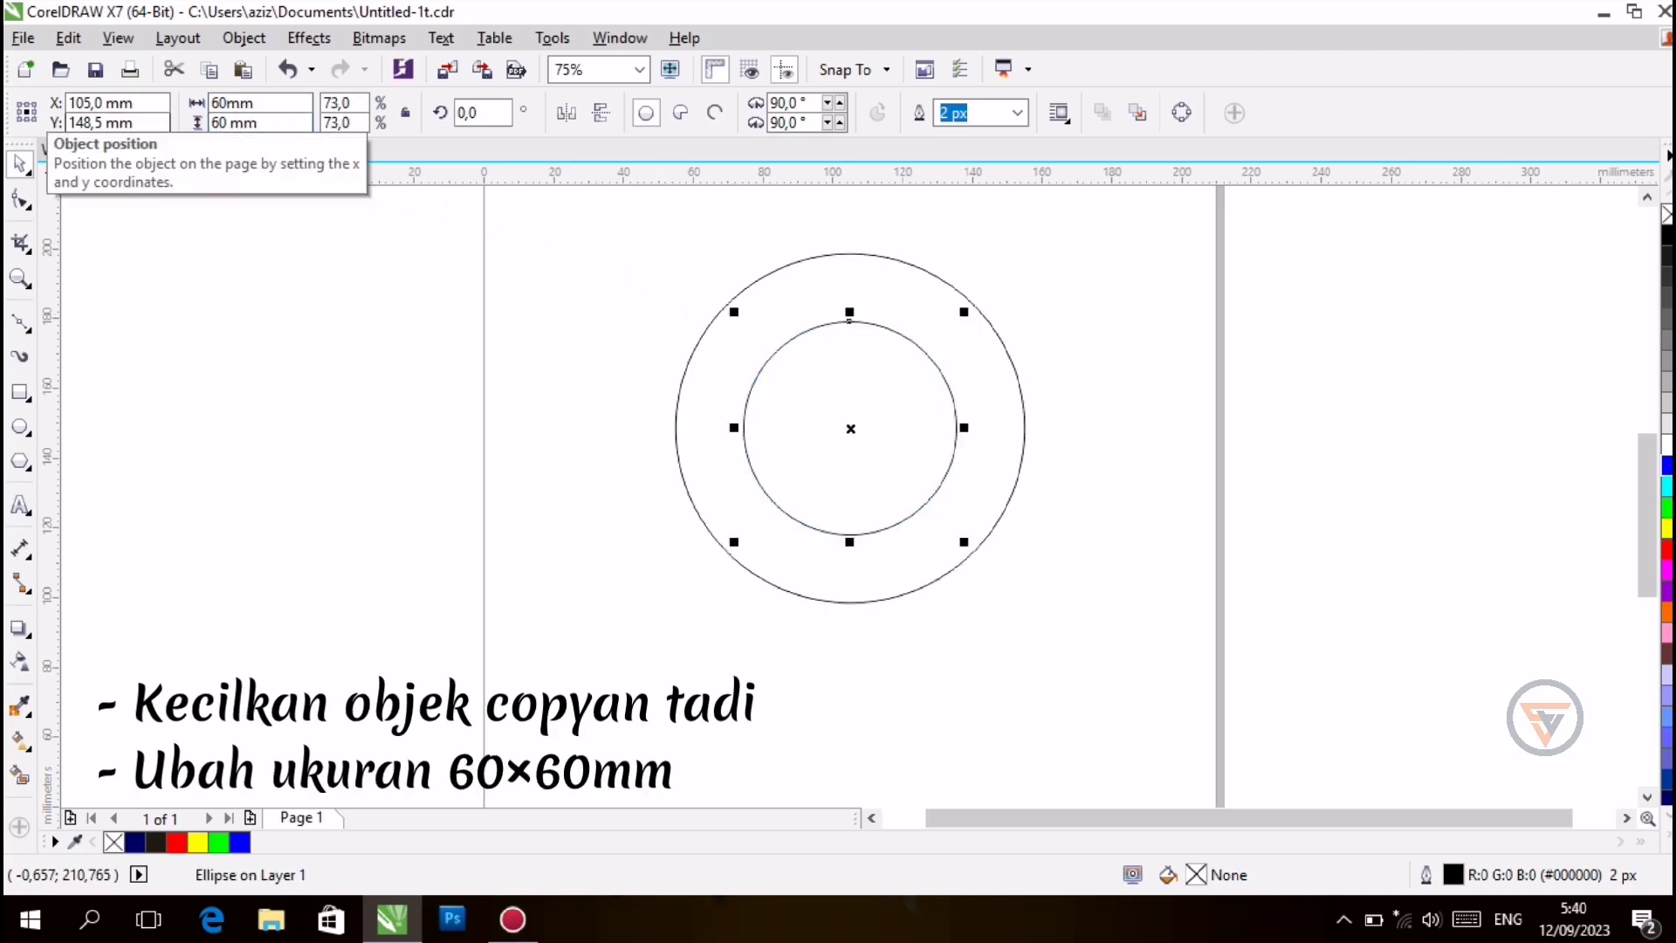
{"action": "type", "text": "0"}
{"action": "key", "text": "Return"}
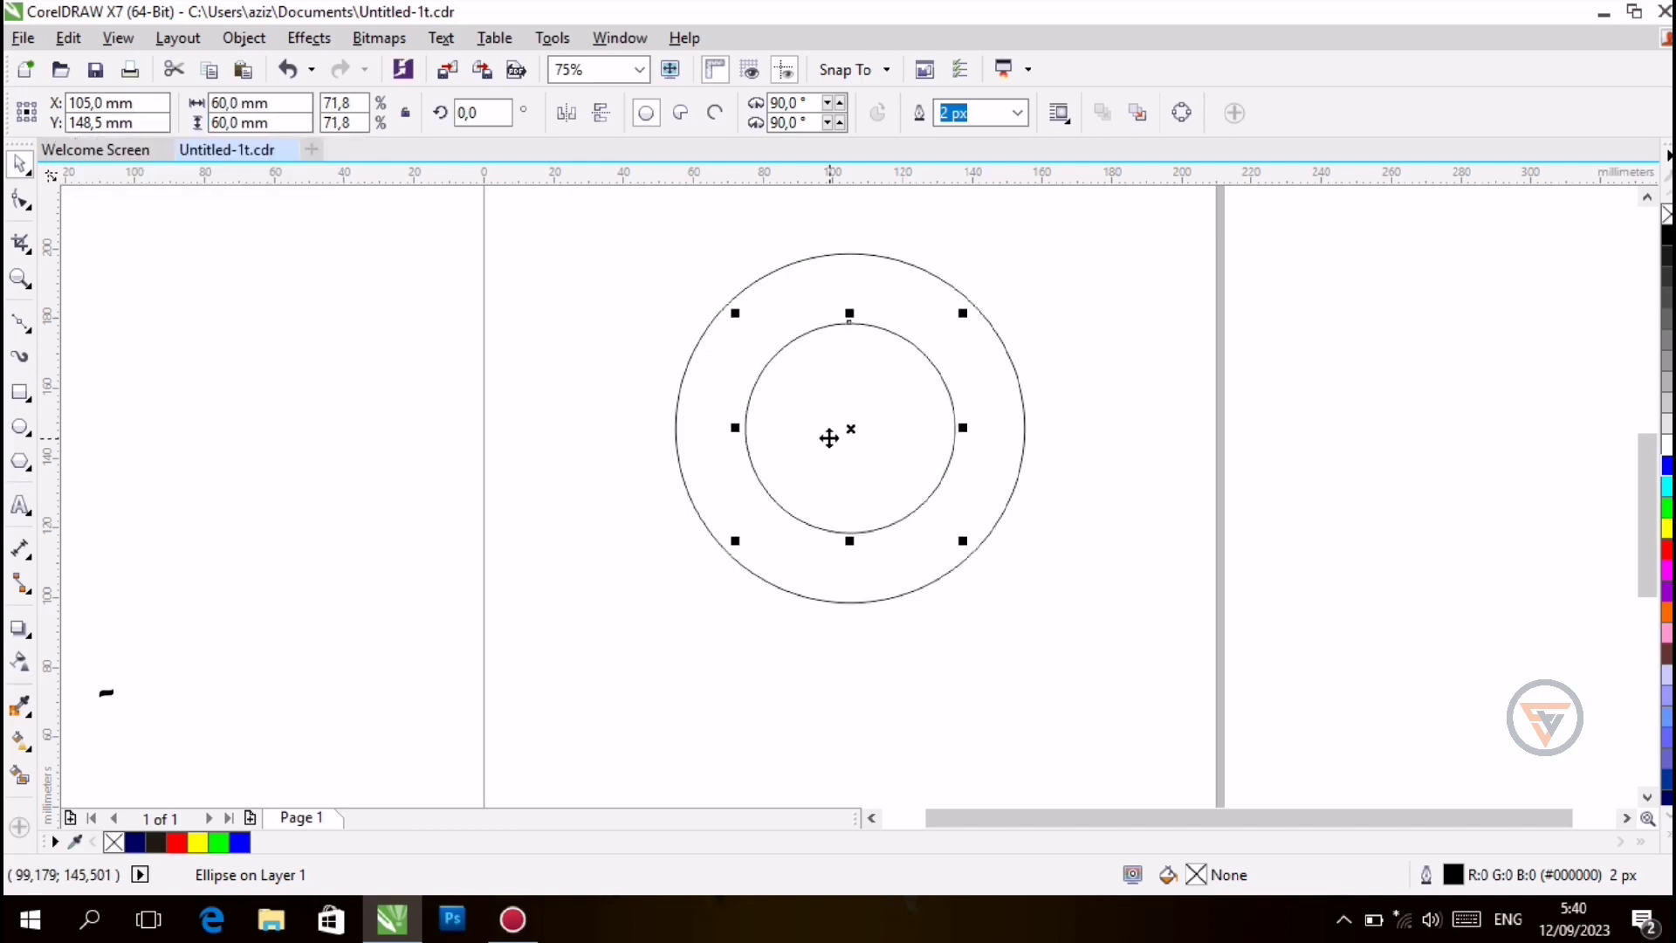
Trim the large circle with the small concentric circle, then delete the small circle to leave a ring
{"action": "left_click", "coordinate": [700, 455], "text": "shift"}
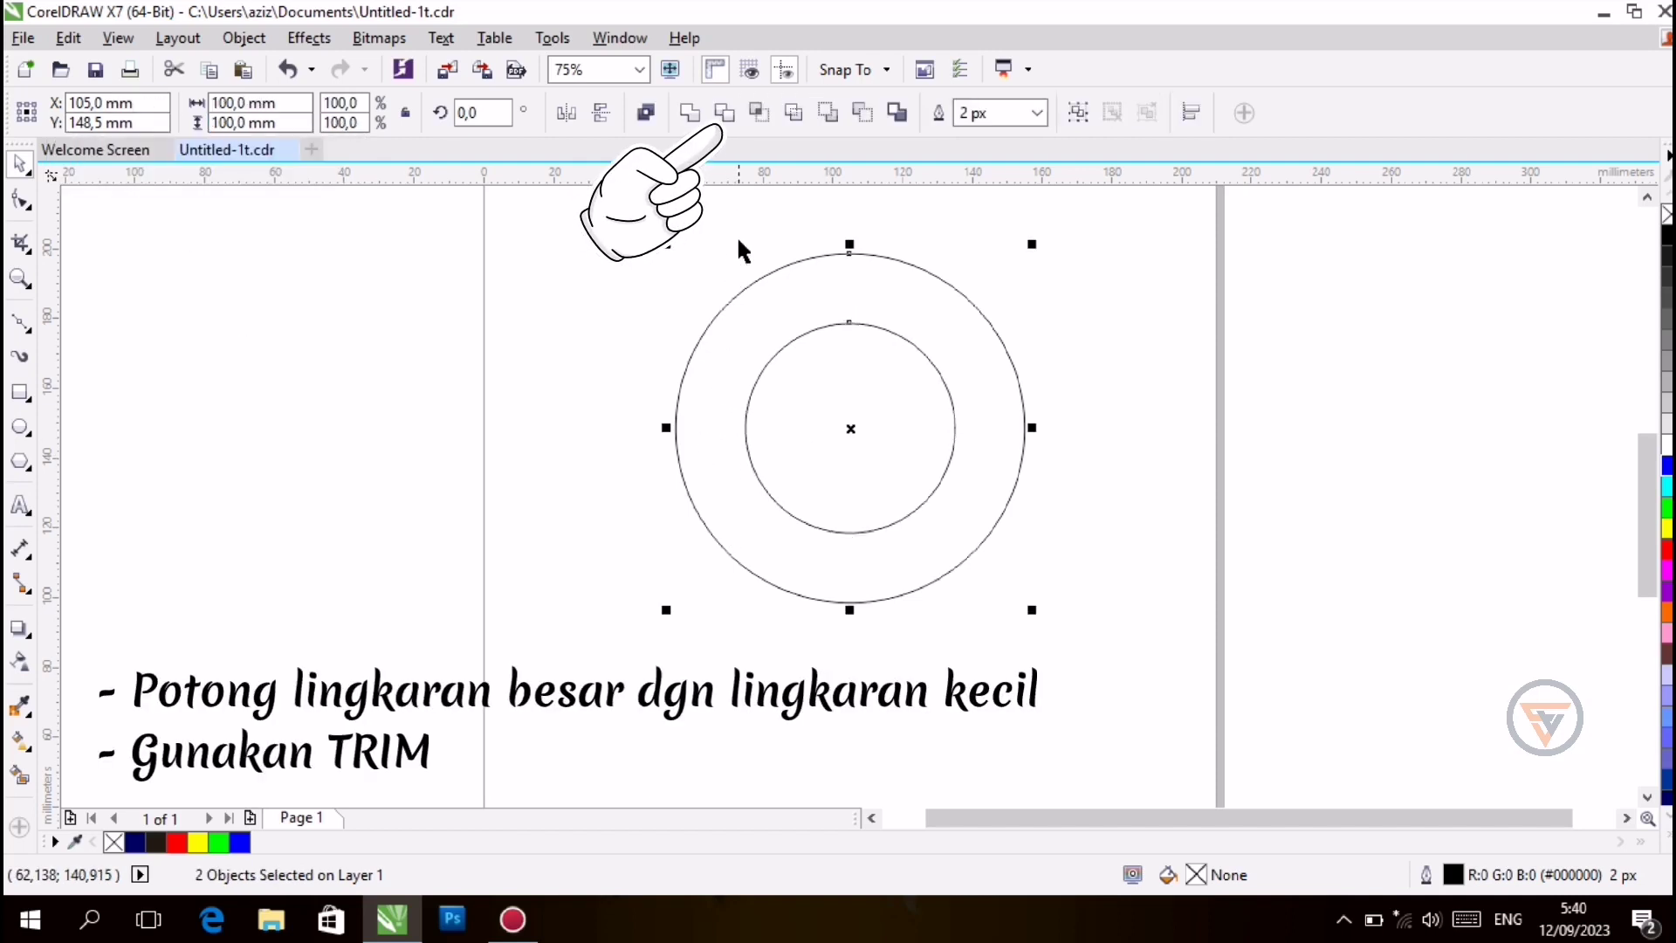
{"action": "left_click", "coordinate": [729, 129]}
{"action": "left_click", "coordinate": [417, 369]}
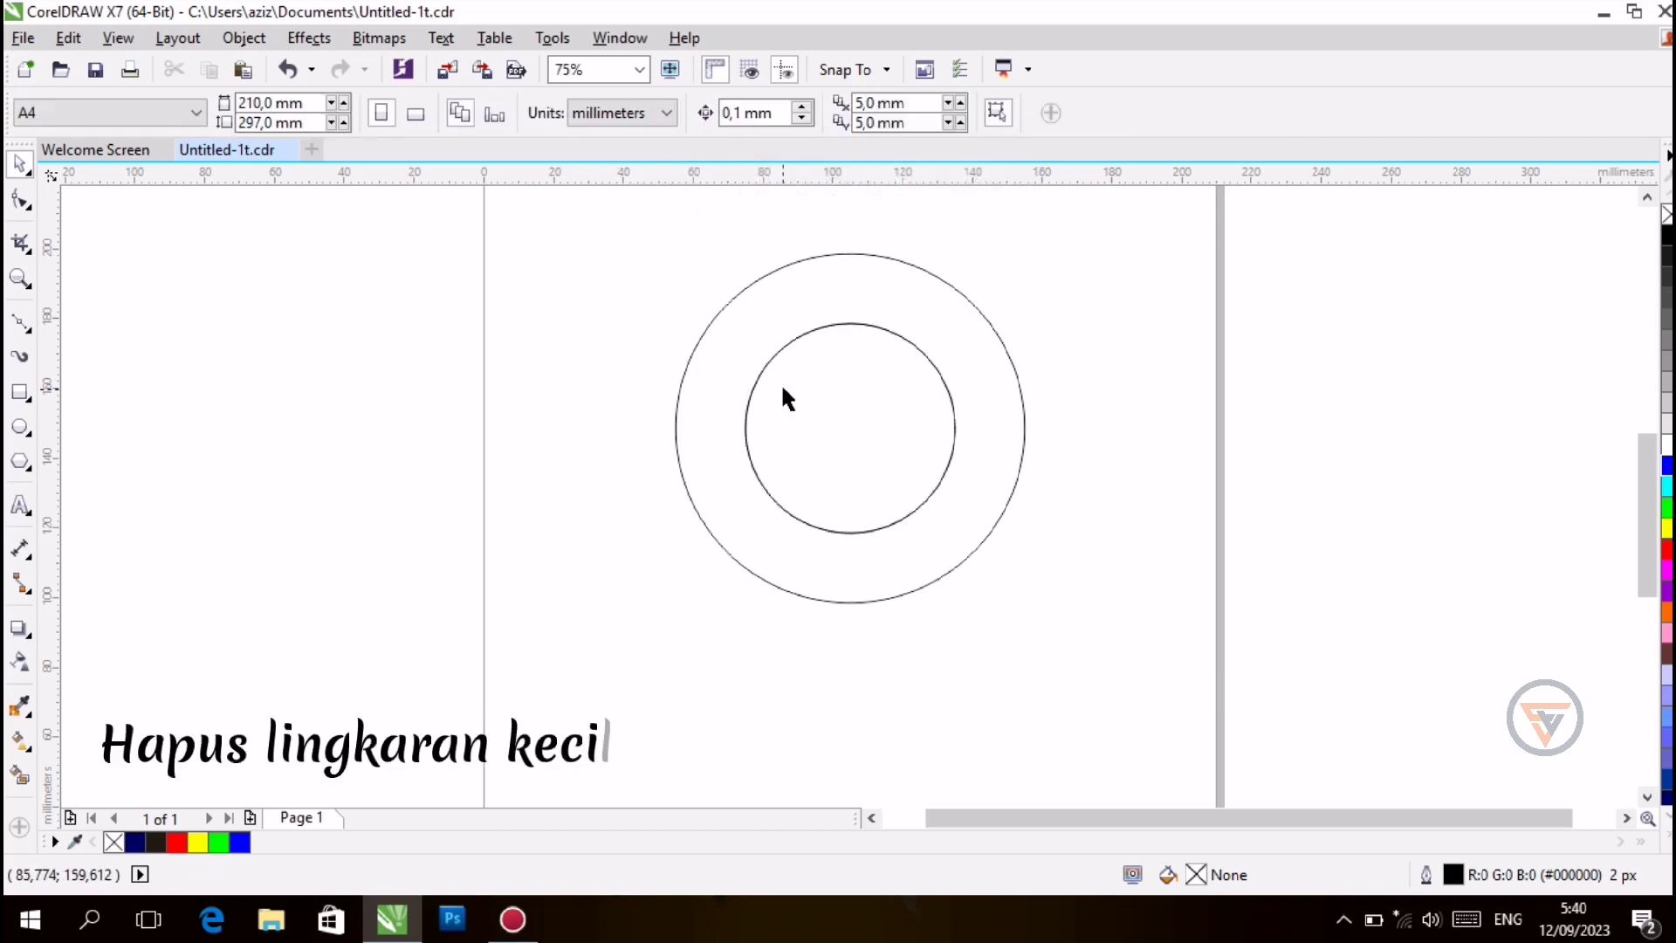
{"action": "left_click", "coordinate": [783, 390]}
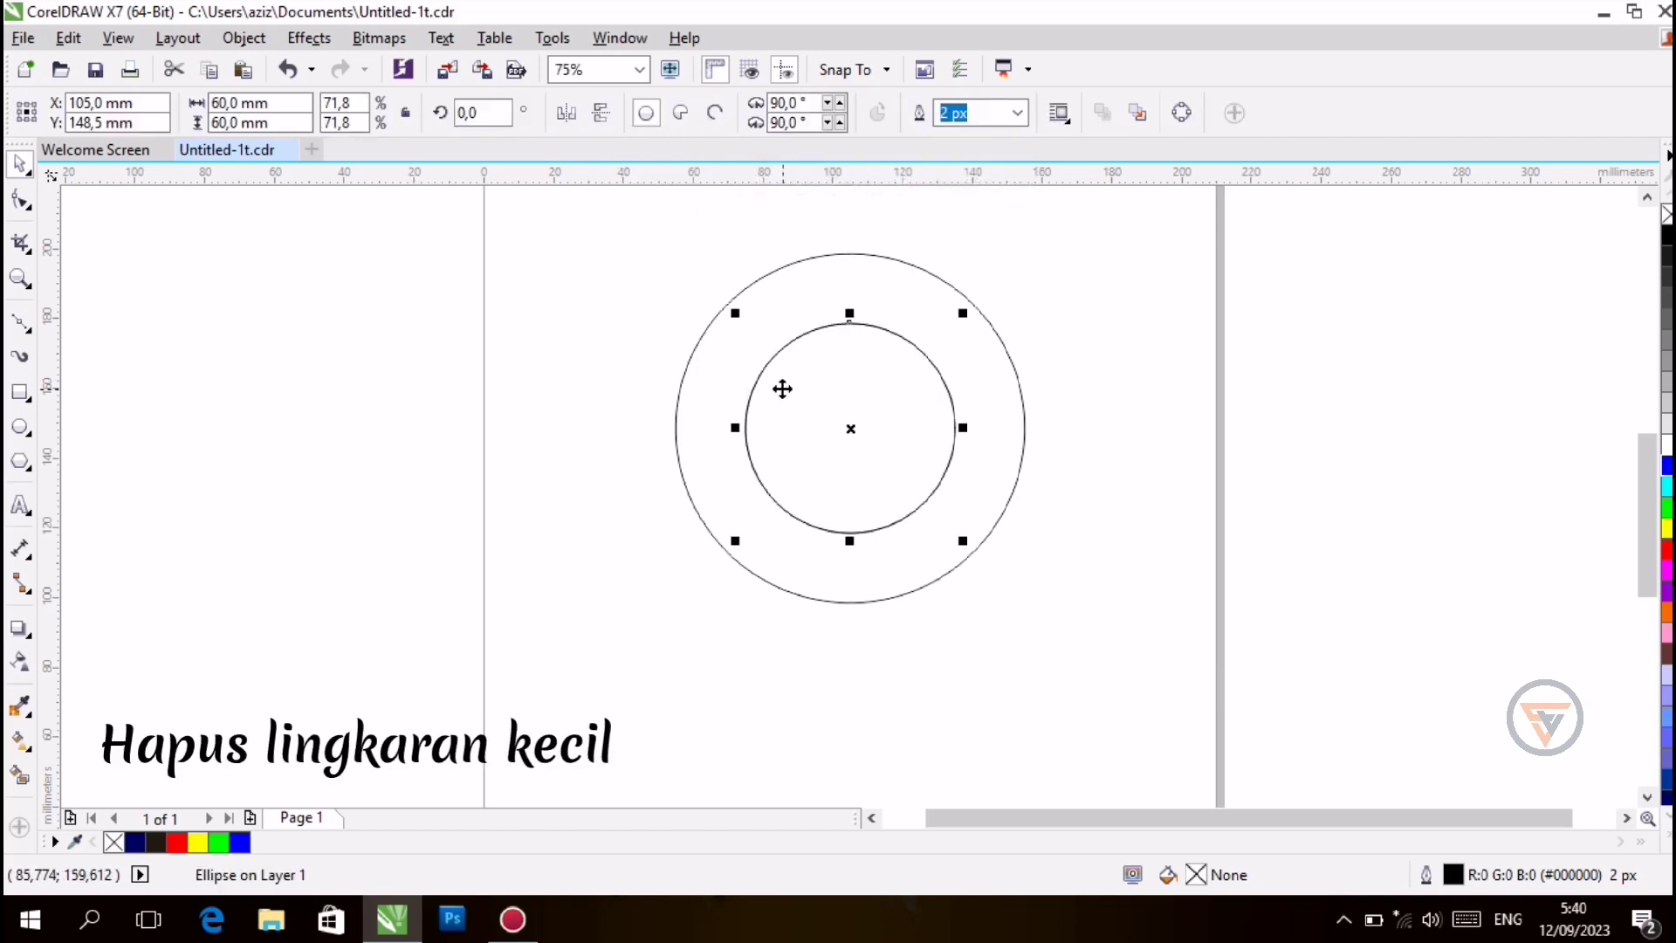
{"action": "key", "text": "Delete"}
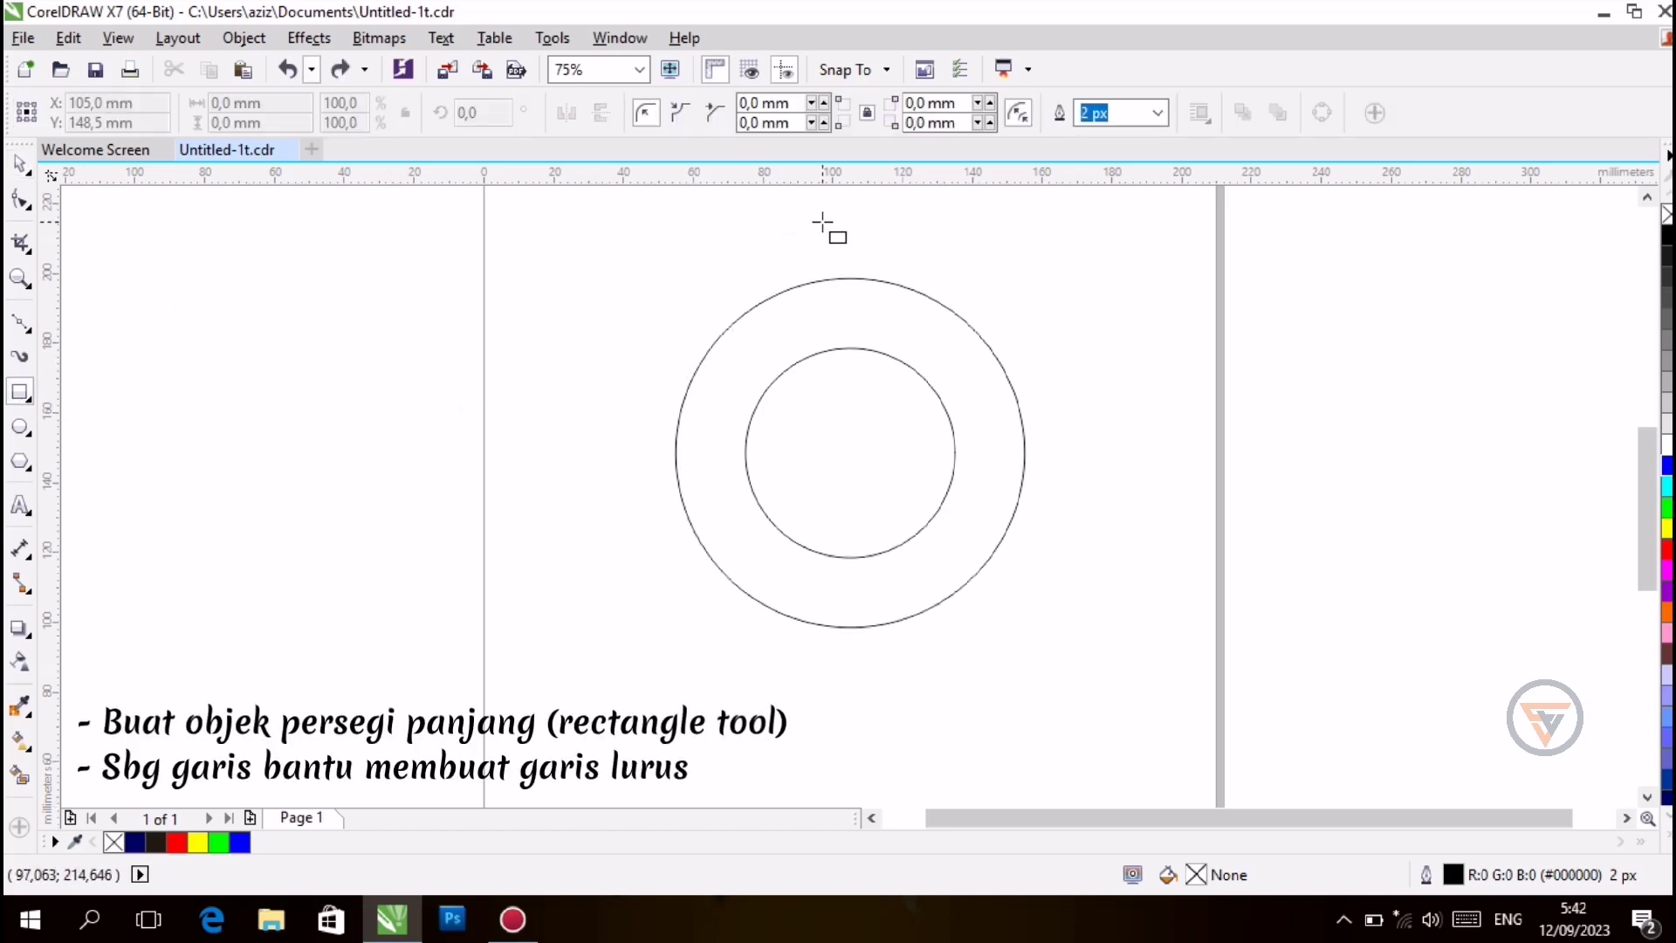
Draw a narrow vertical guide rectangle about 3.2 × 155.6 mm across the ring and trace its right edge with a straight Bezier line
{"action": "mouse_move", "coordinate": [822, 222]}
{"action": "left_mouse_down"}
{"action": "mouse_move", "coordinate": [858, 766]}
{"action": "mouse_move", "coordinate": [833, 765]}
{"action": "left_mouse_up"}
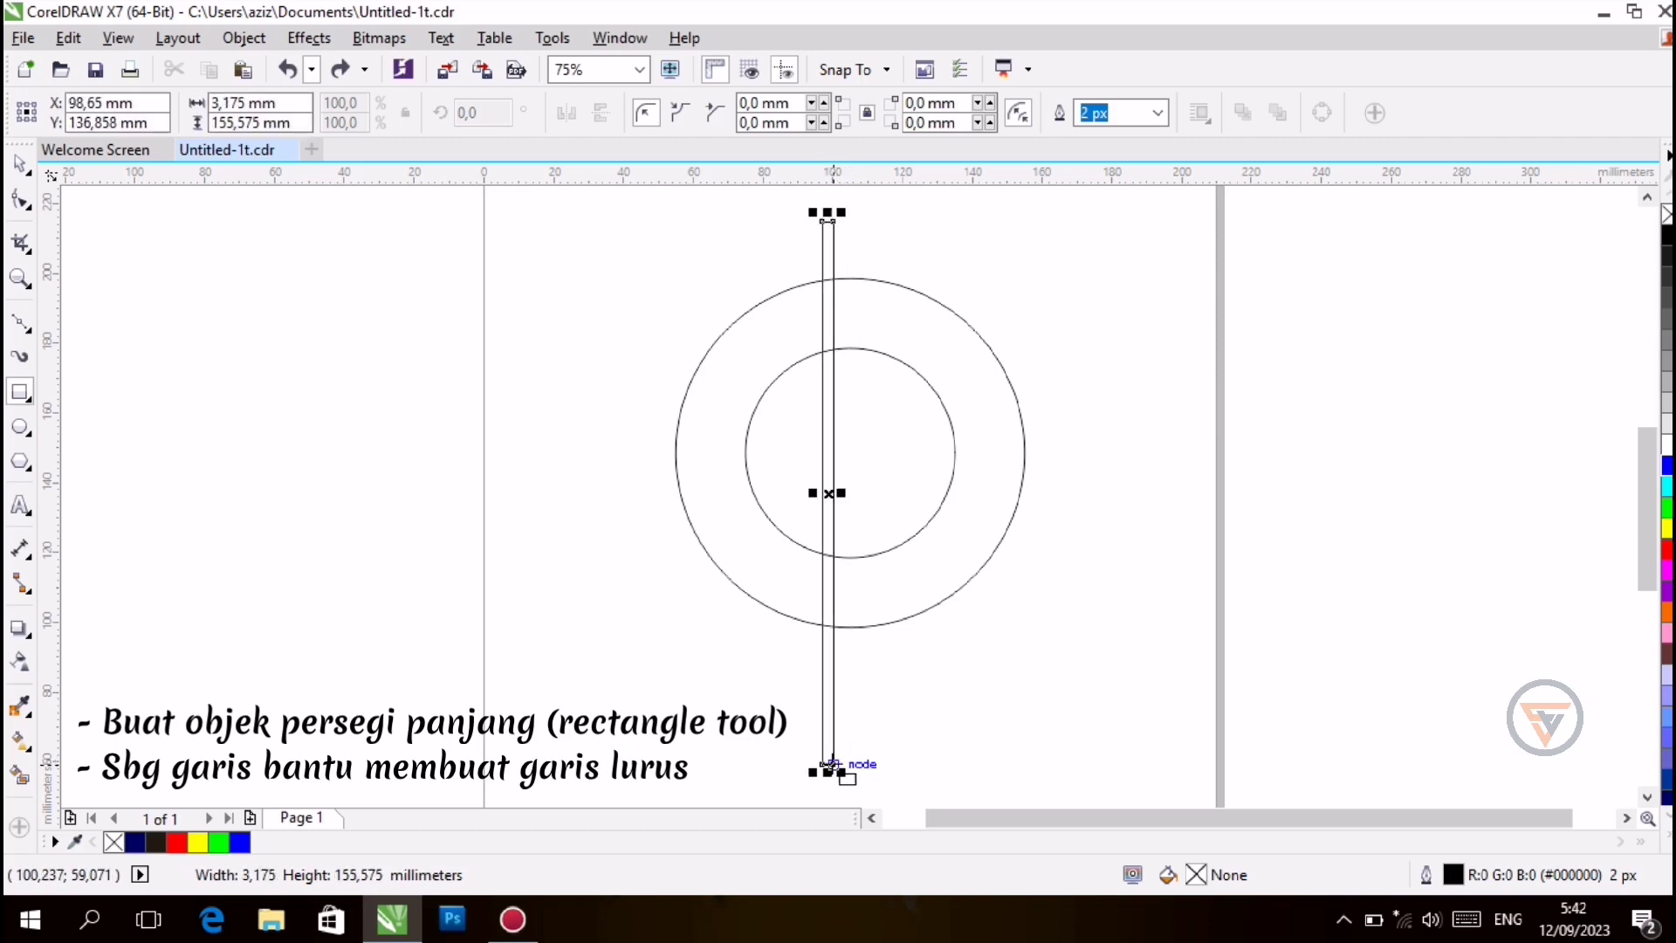
{"action": "left_click", "coordinate": [19, 323]}
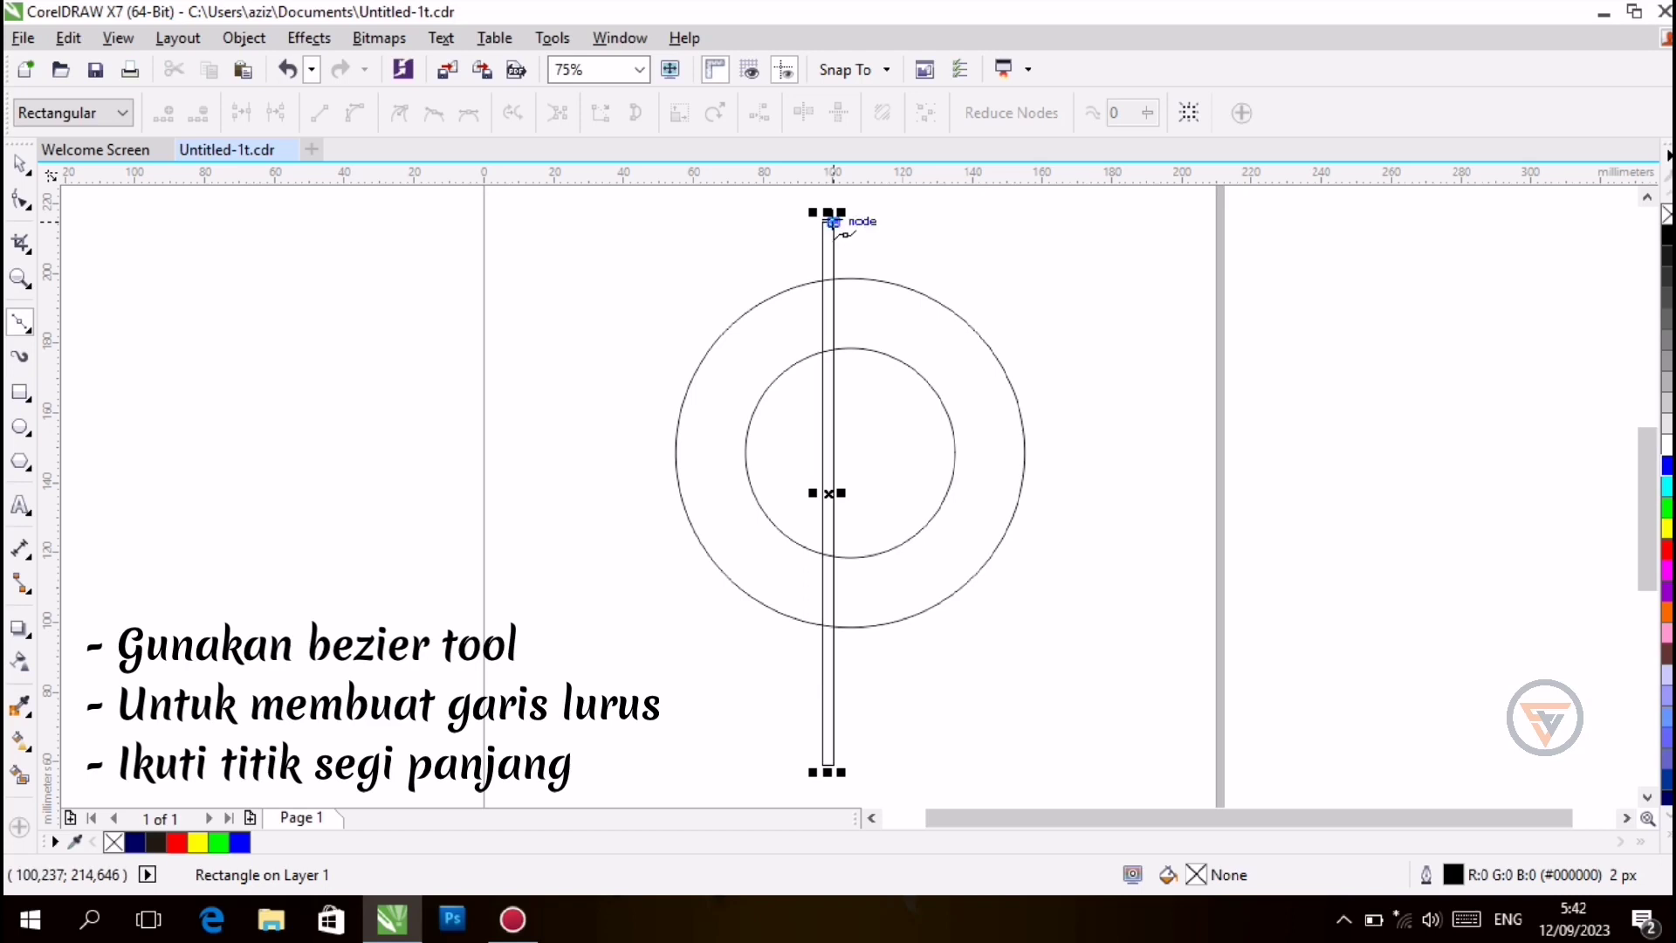
{"action": "left_click", "coordinate": [833, 222]}
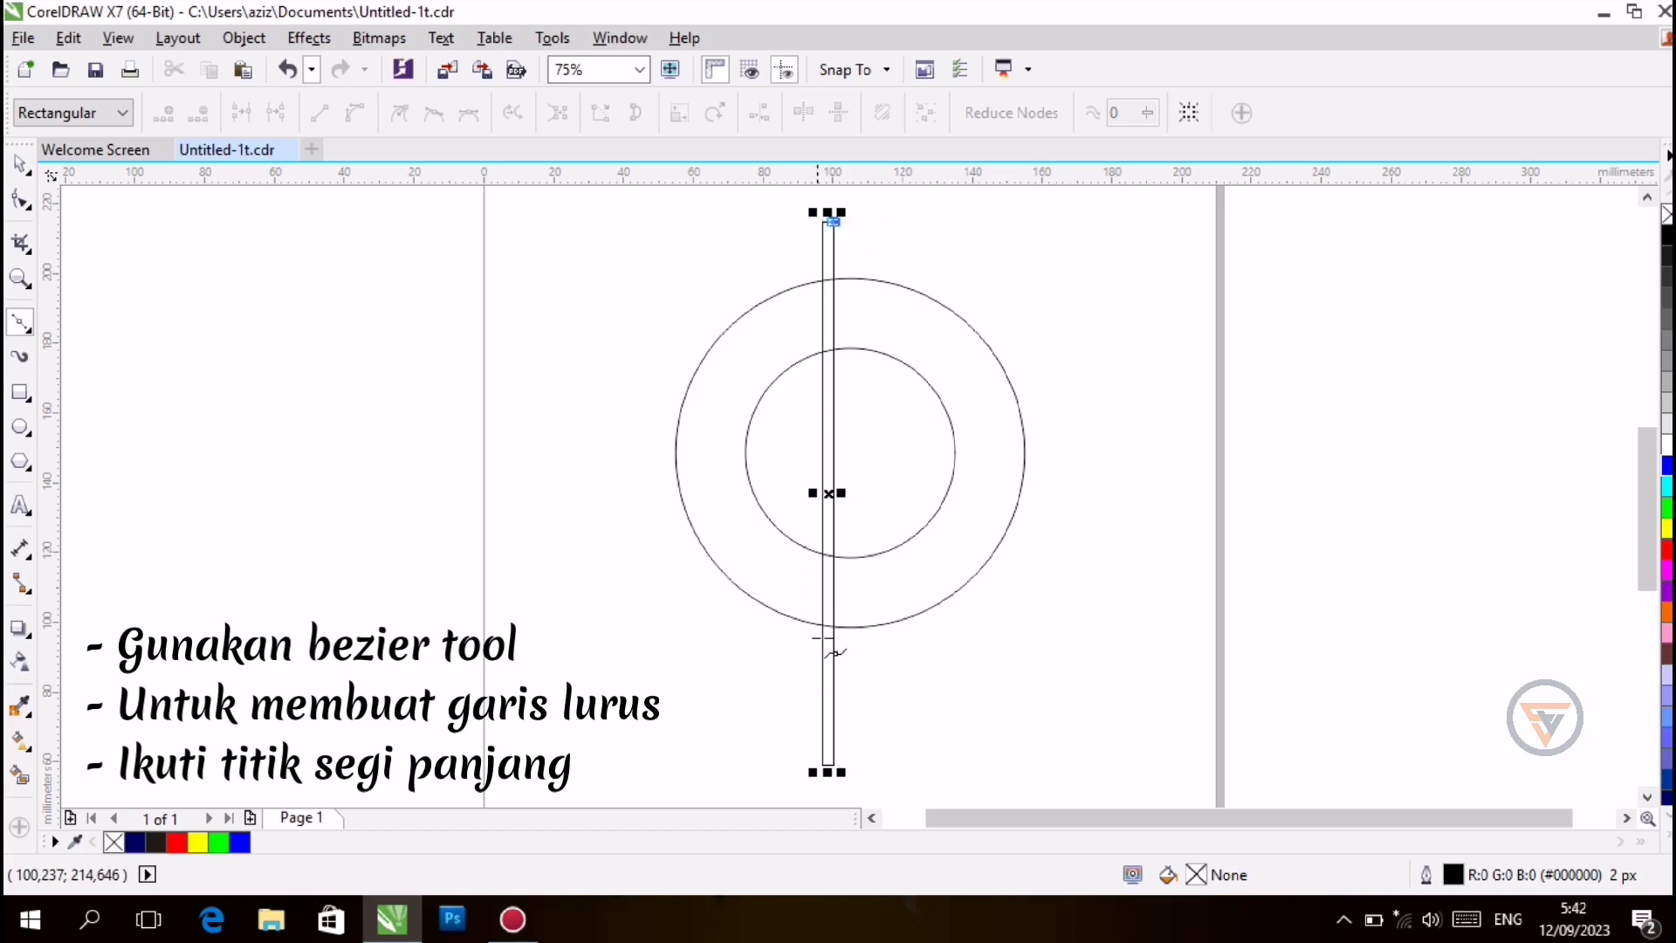
{"action": "left_click", "coordinate": [832, 765]}
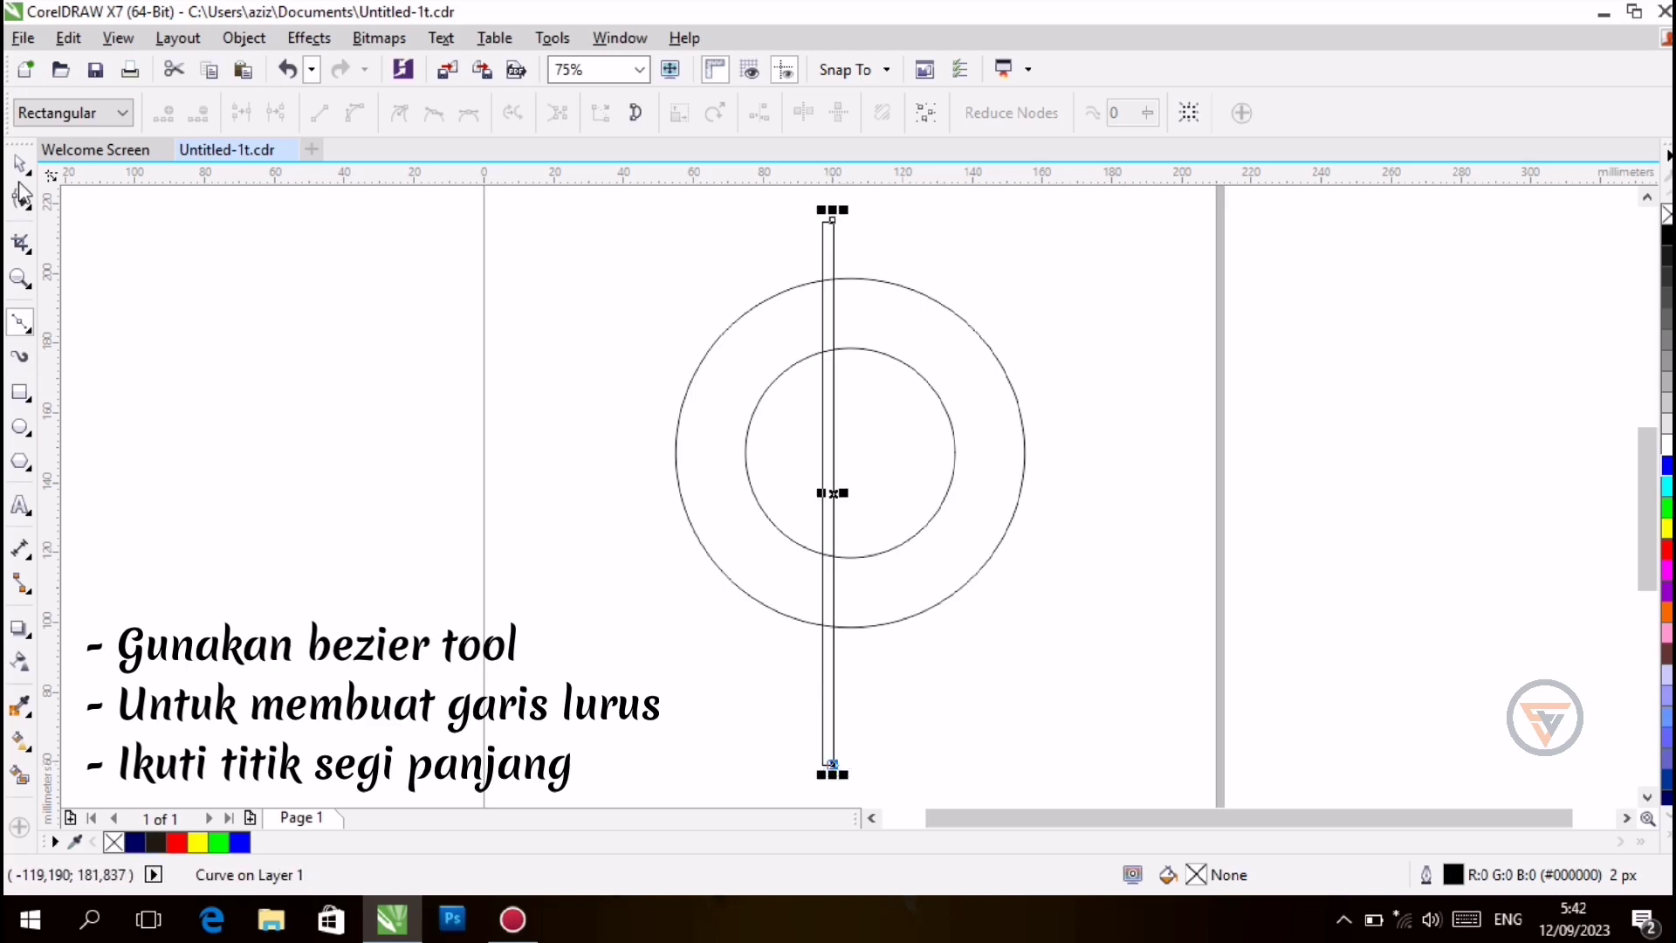
{"action": "key", "text": "space"}
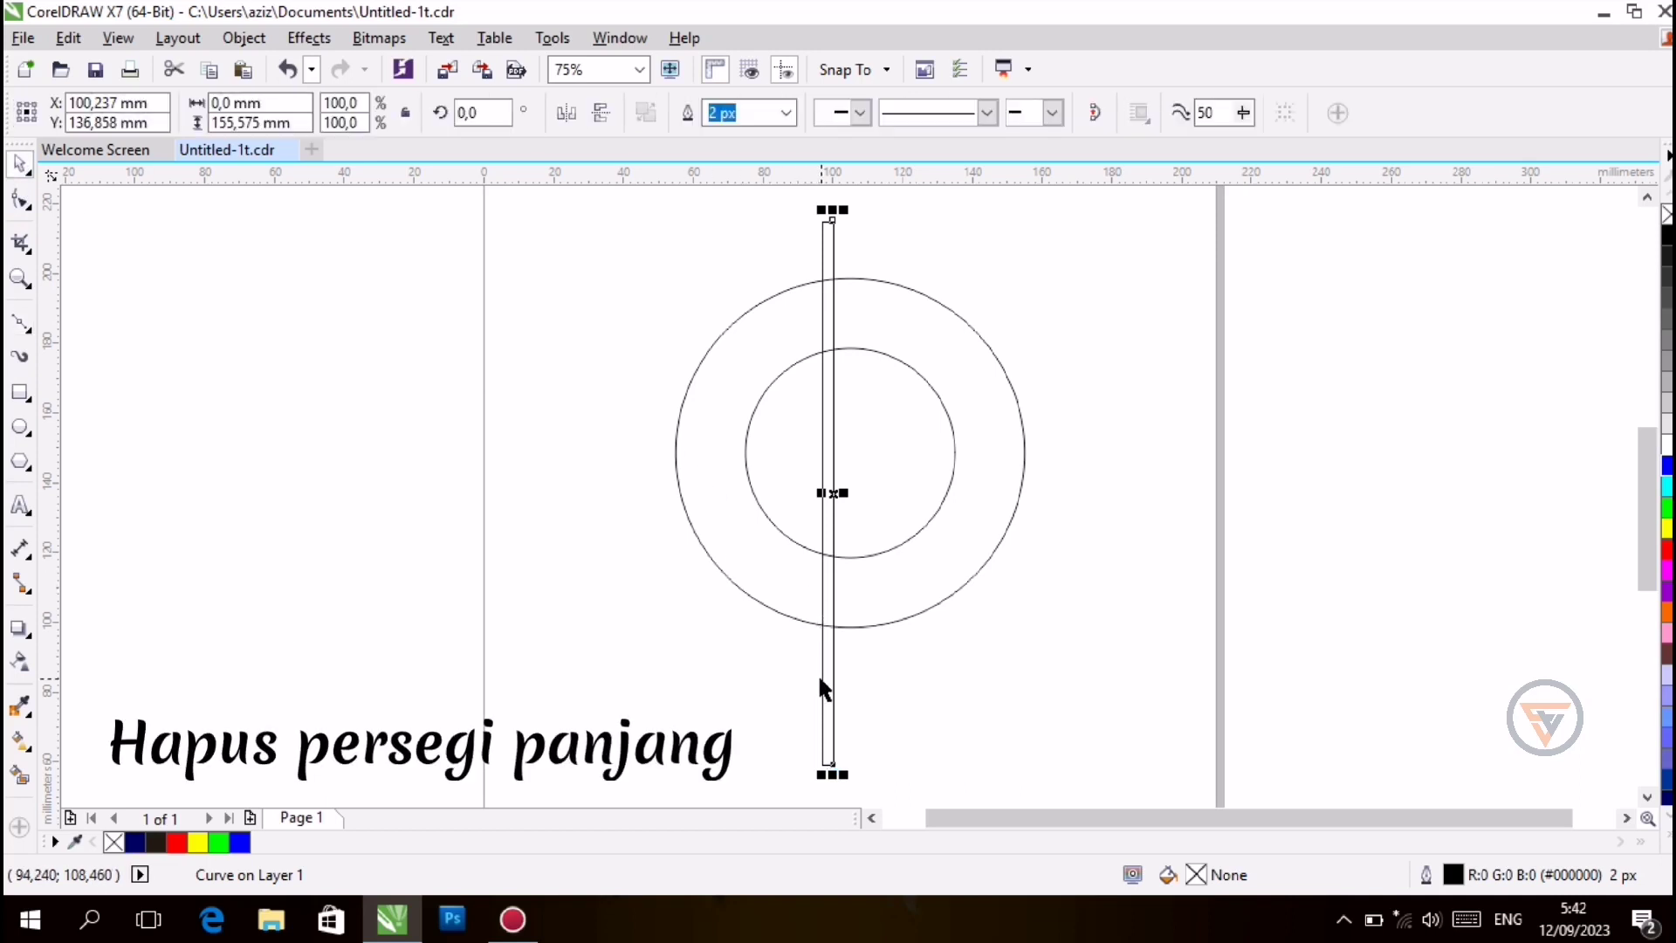
Delete the narrow guide rectangle and move the vertical line so its midpoint sits at the ring's centre
{"action": "left_click", "coordinate": [819, 672]}
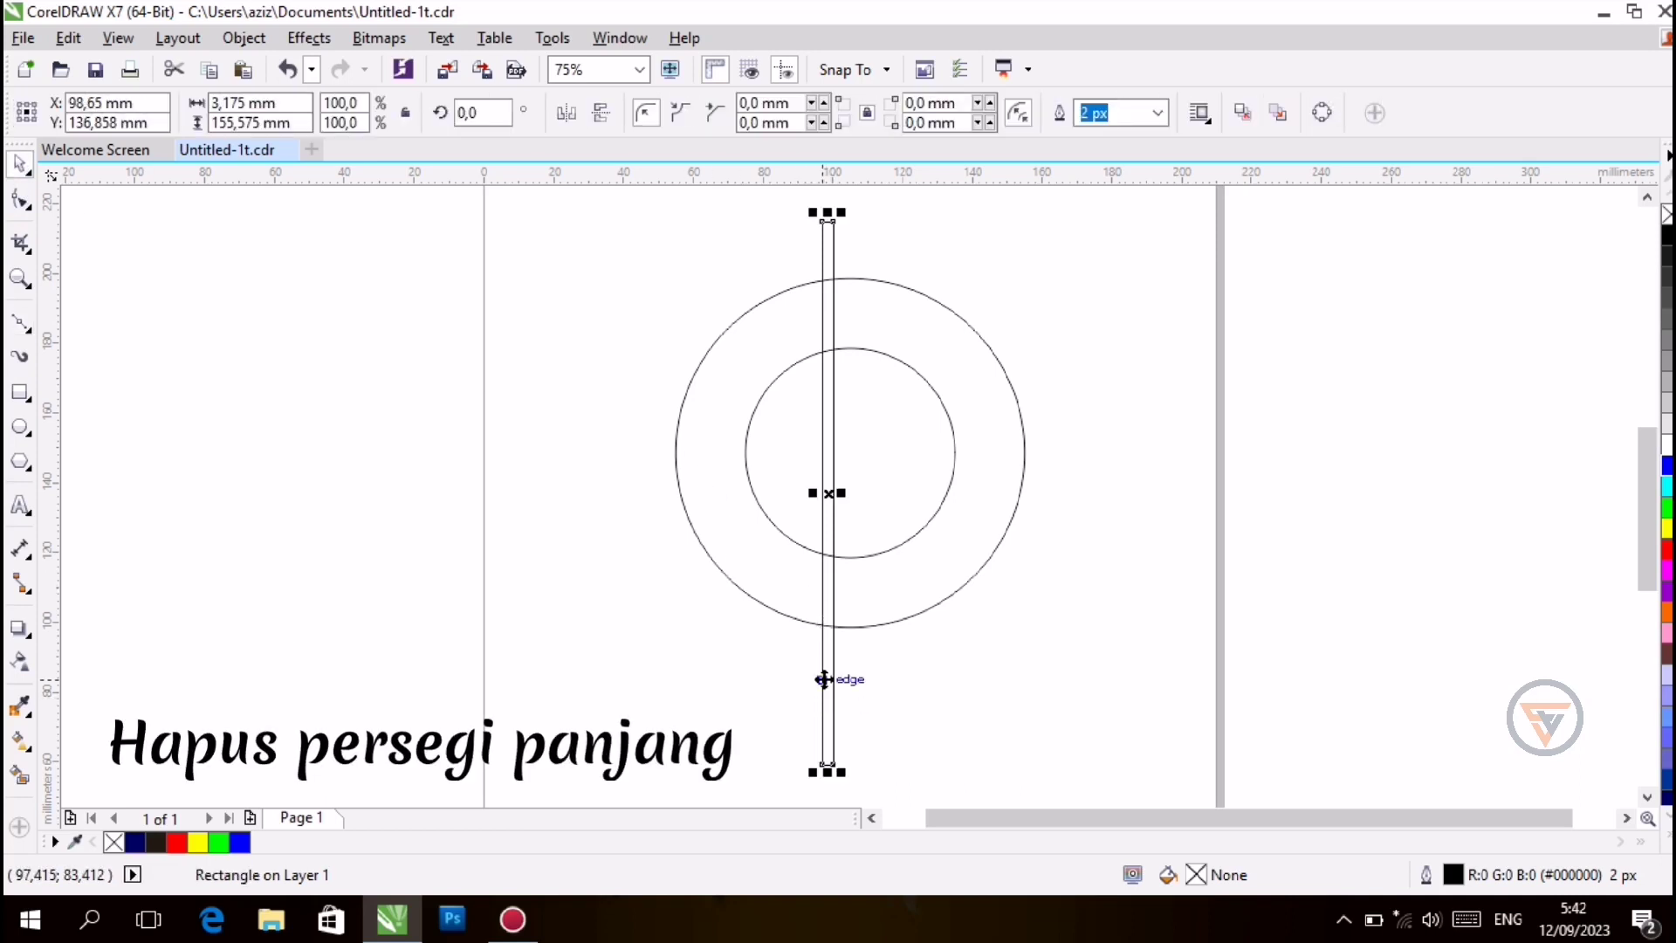
{"action": "left_click_drag", "start_coordinate": [823, 675], "coordinate": [676, 666]}
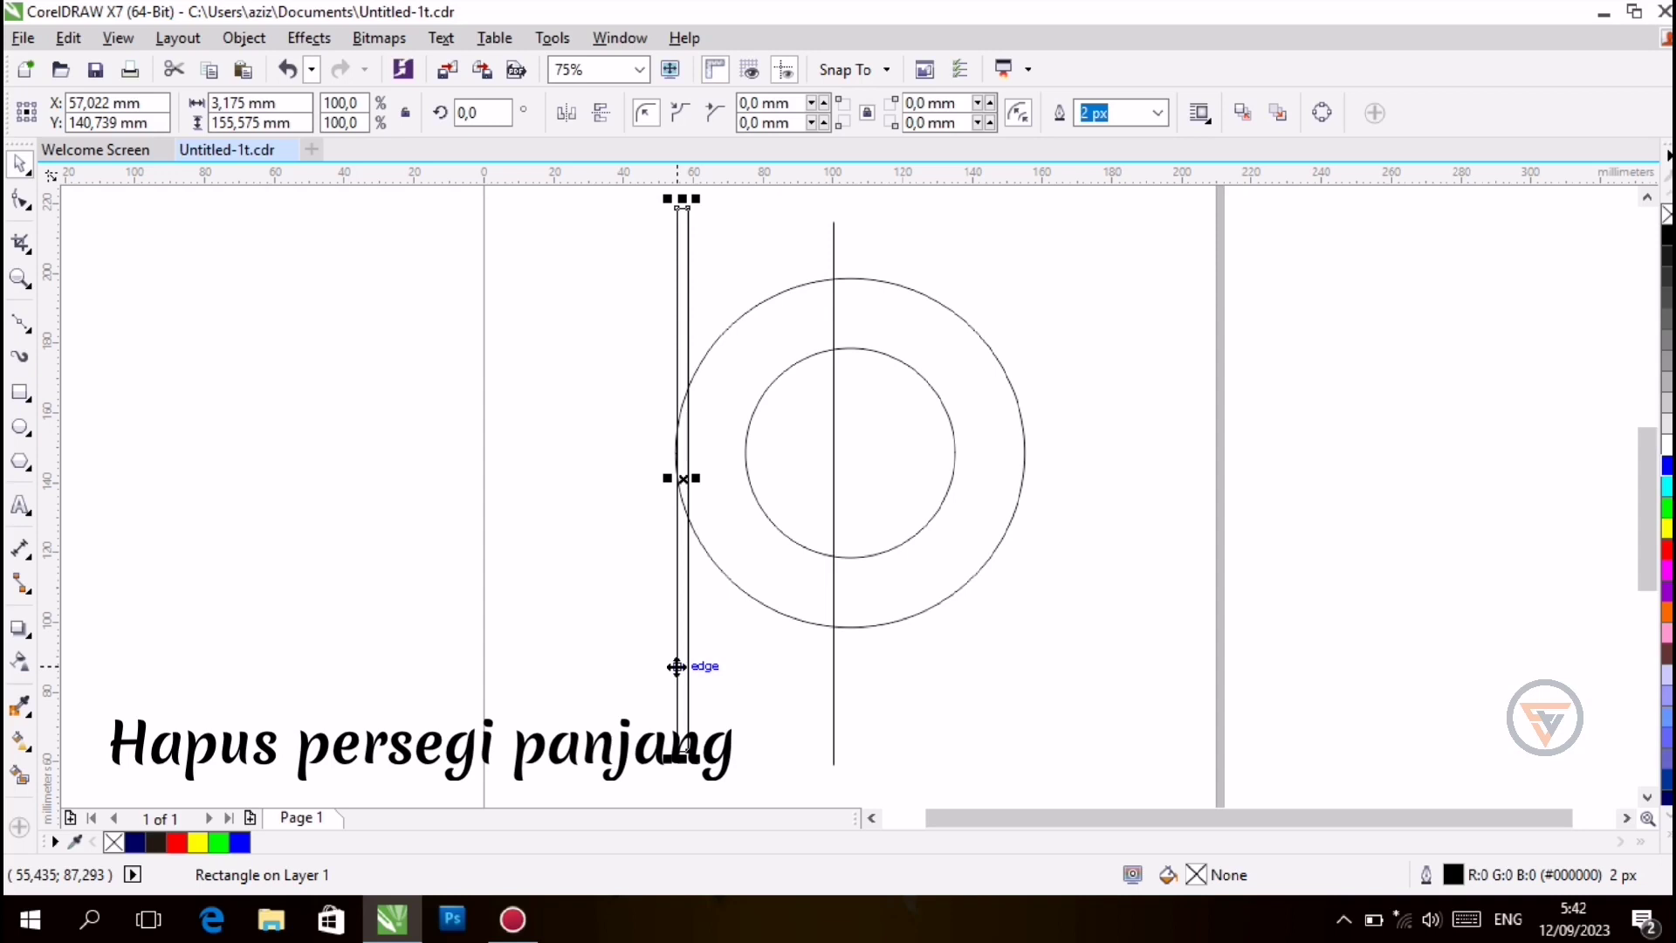
{"action": "key", "text": "Delete"}
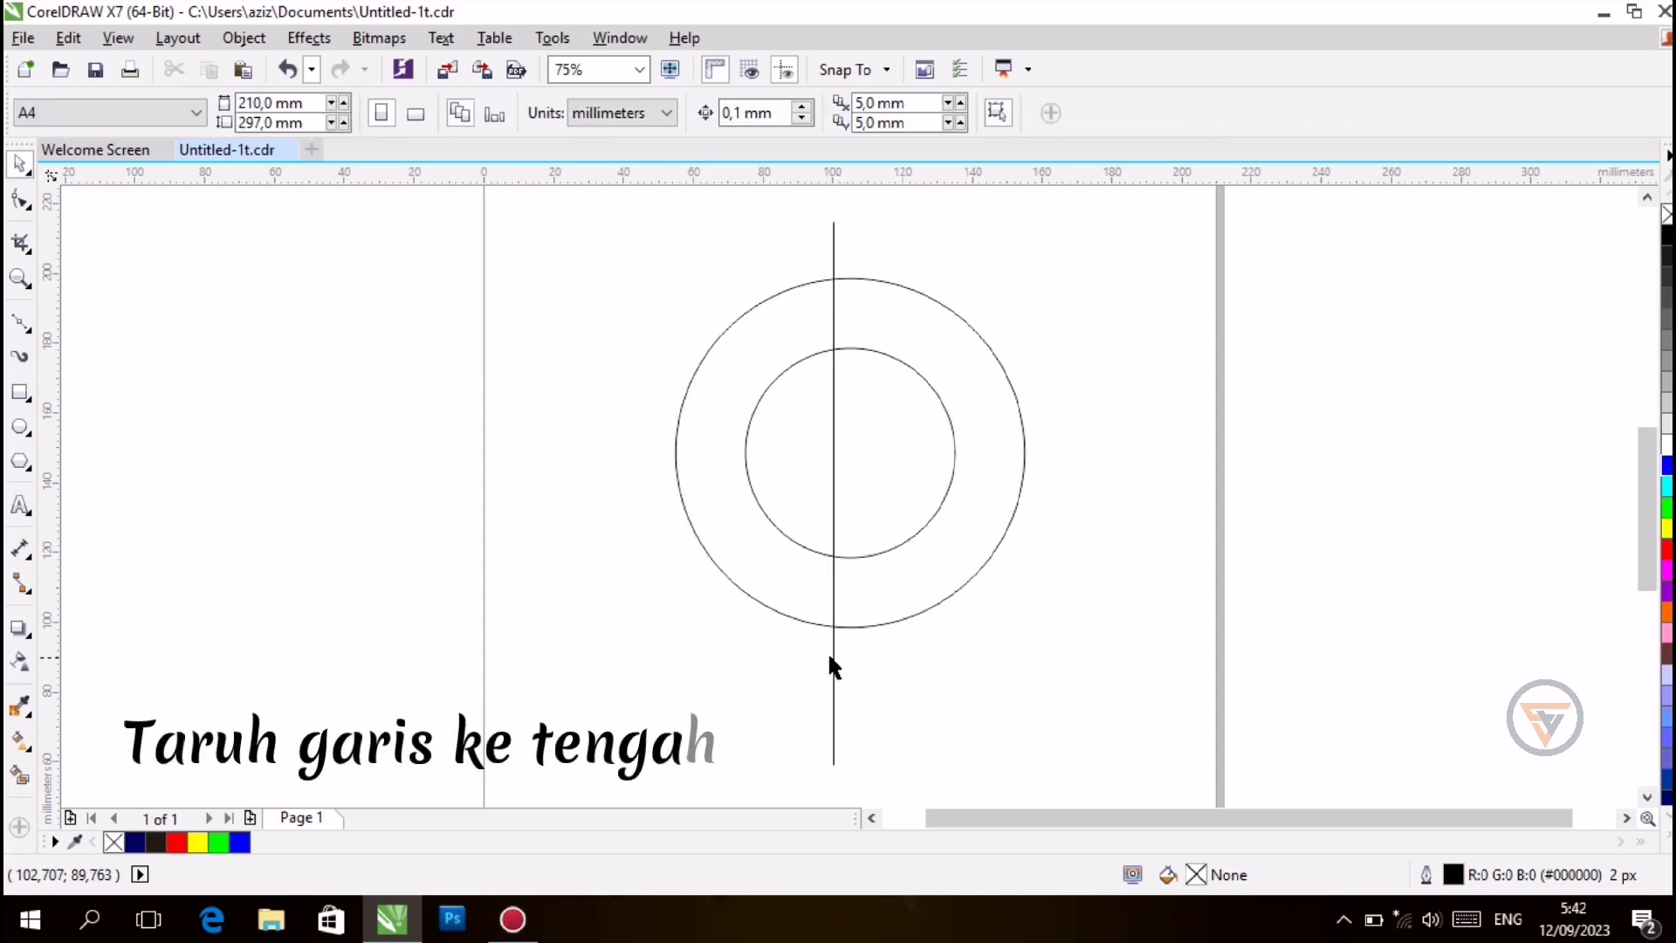
{"action": "left_click", "coordinate": [830, 653]}
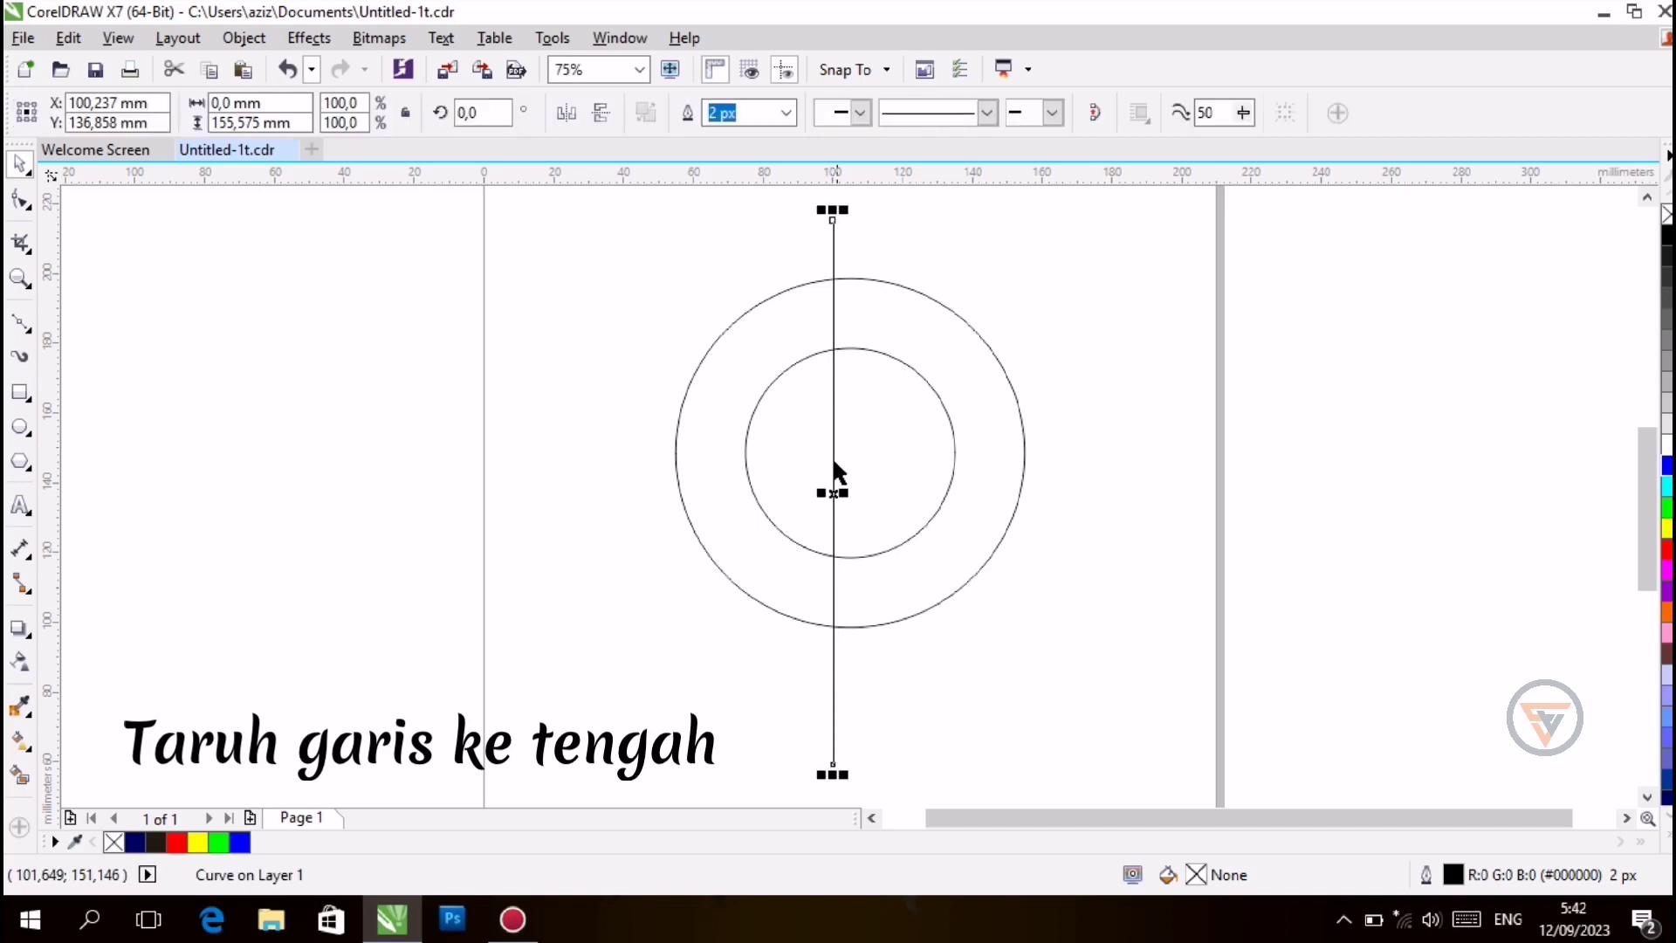
{"action": "left_click_drag", "start_coordinate": [830, 500], "coordinate": [853, 453]}
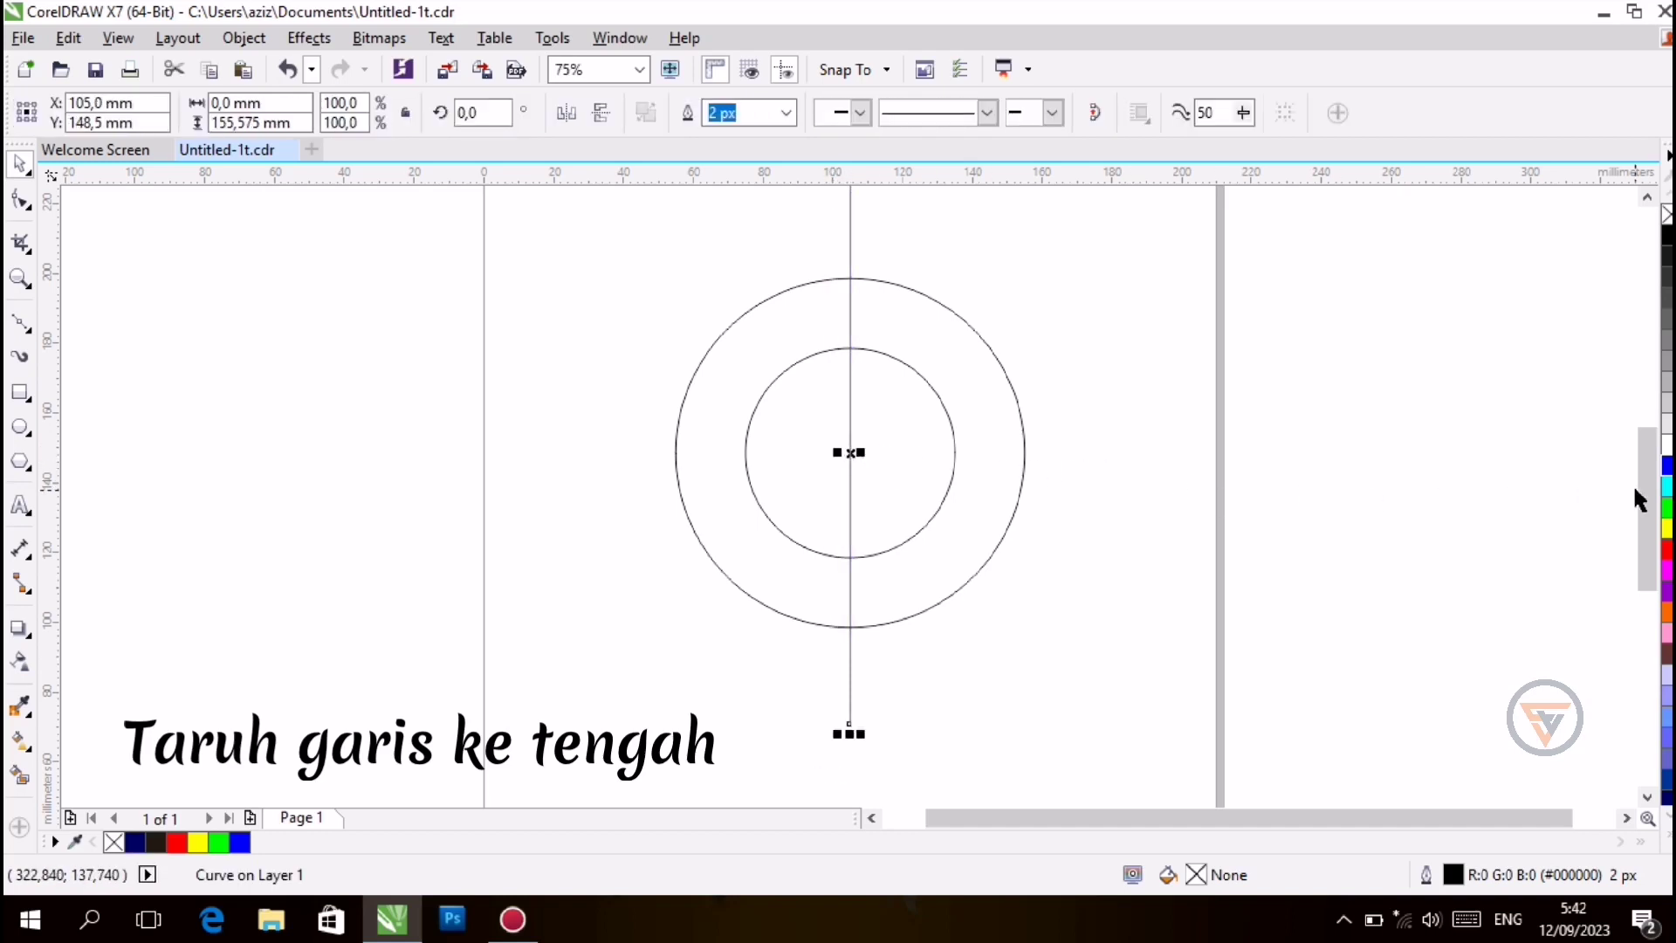
Duplicate the centred vertical line in place by copying and pasting it
{"action": "left_click_drag", "start_coordinate": [1653, 507], "coordinate": [1654, 493]}
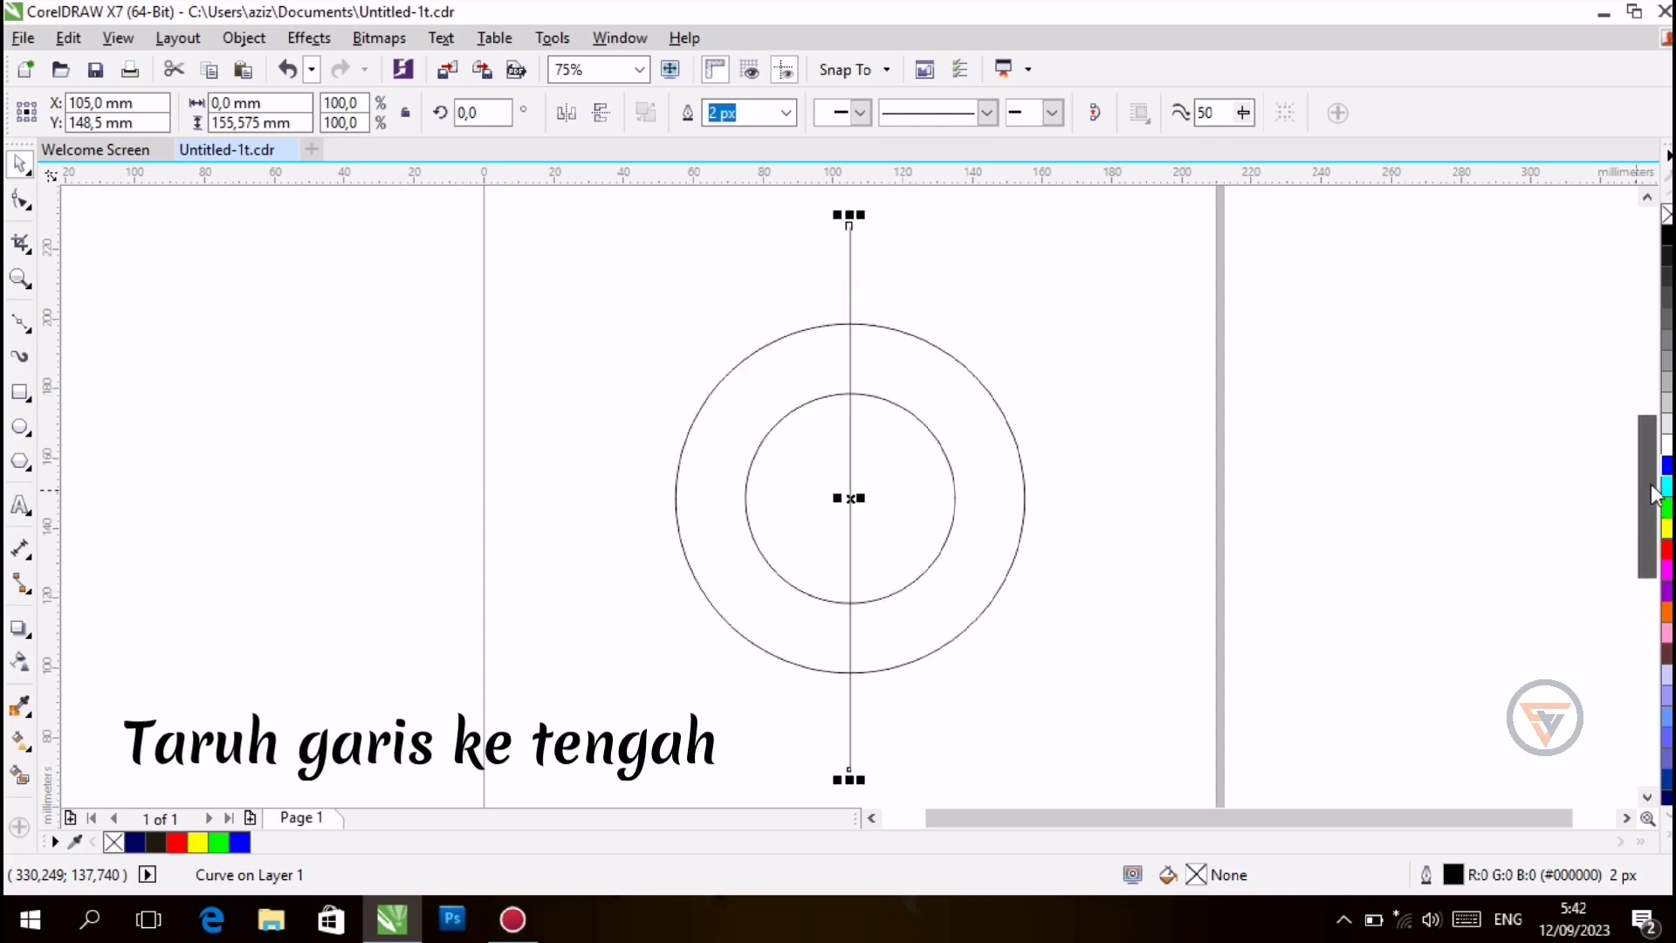
{"action": "left_click", "coordinate": [843, 485]}
{"action": "left_click", "coordinate": [849, 491]}
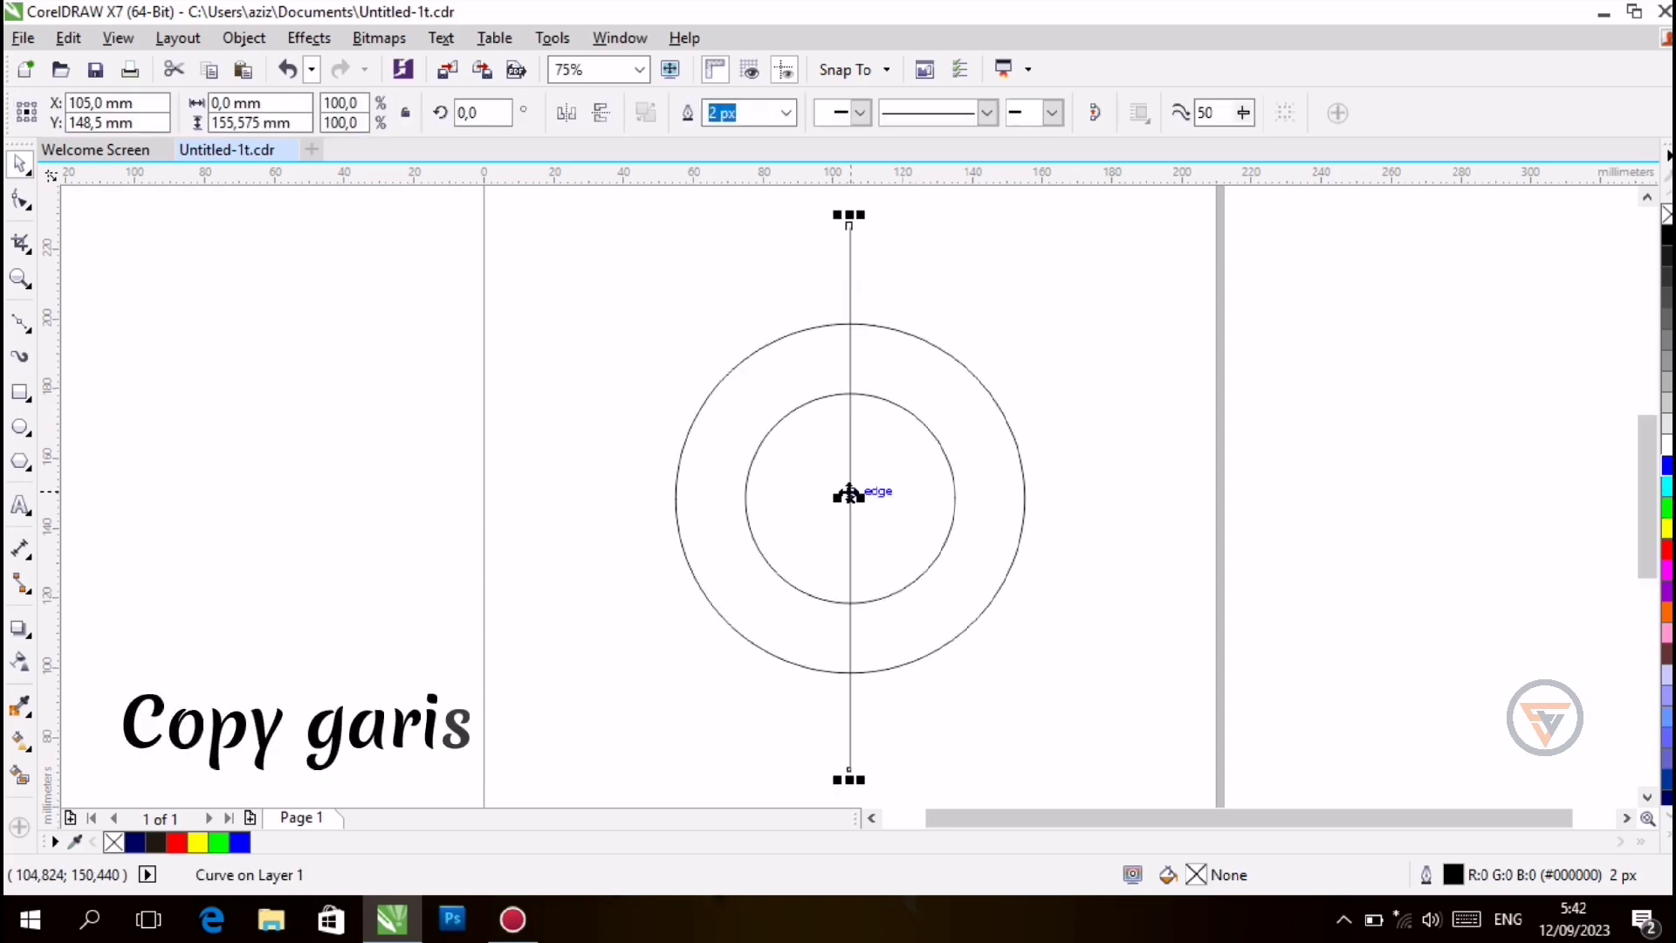
{"action": "right_click", "coordinate": [849, 491]}
{"action": "left_click", "coordinate": [934, 499]}
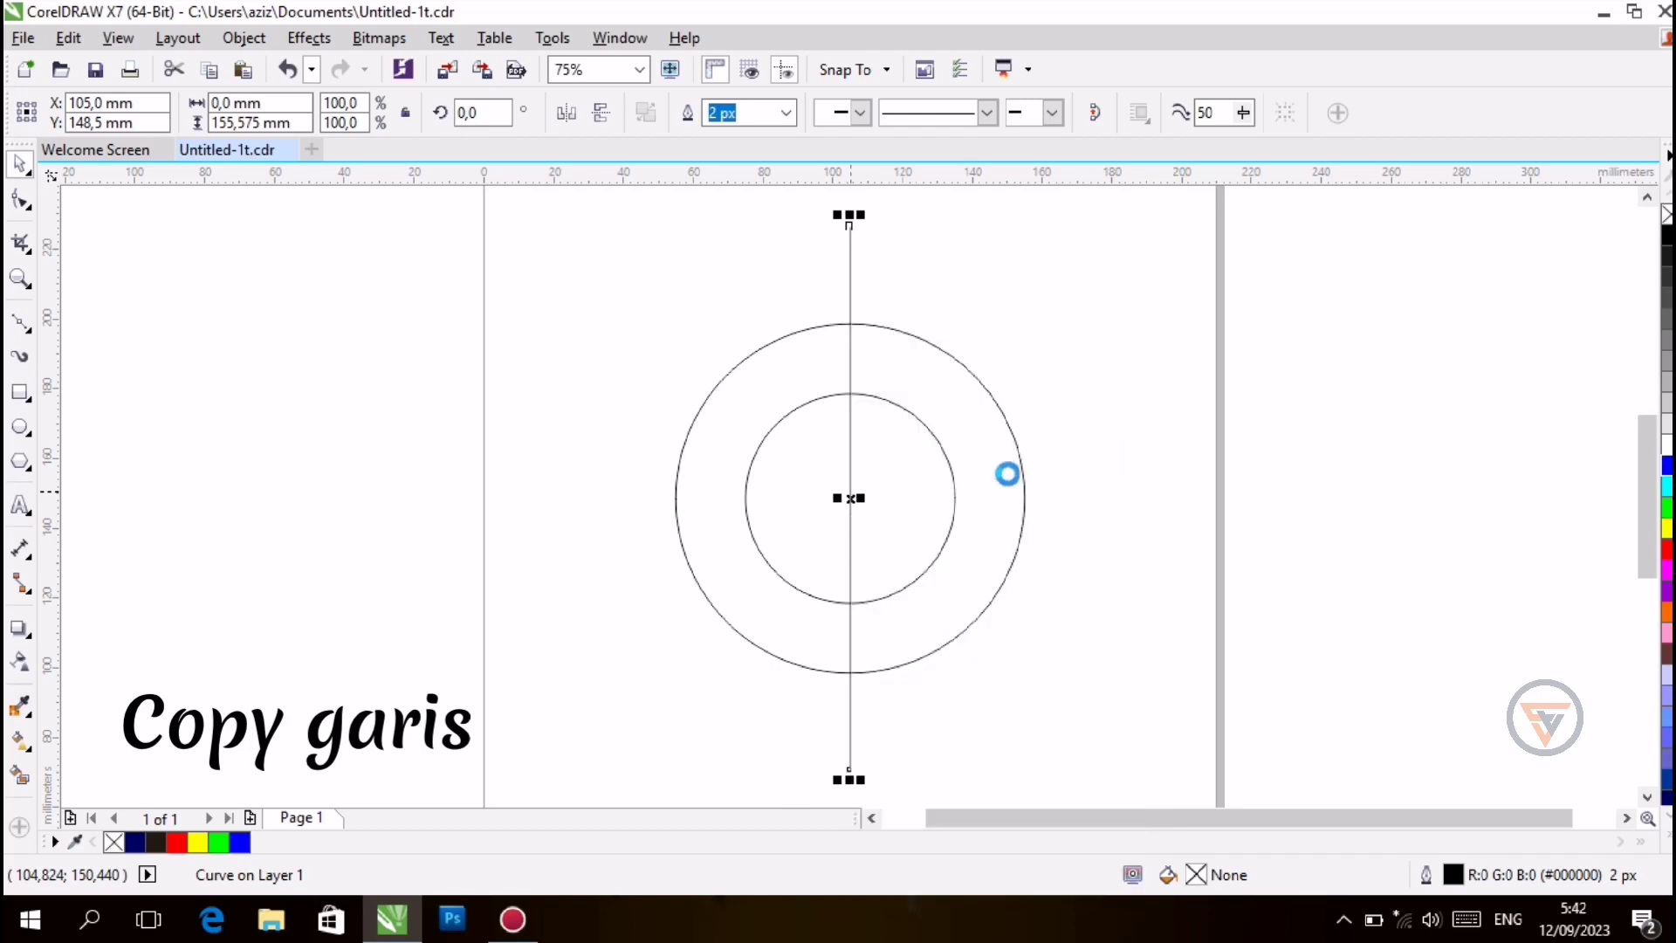
{"action": "left_click", "coordinate": [1108, 445]}
{"action": "right_click", "coordinate": [1108, 445]}
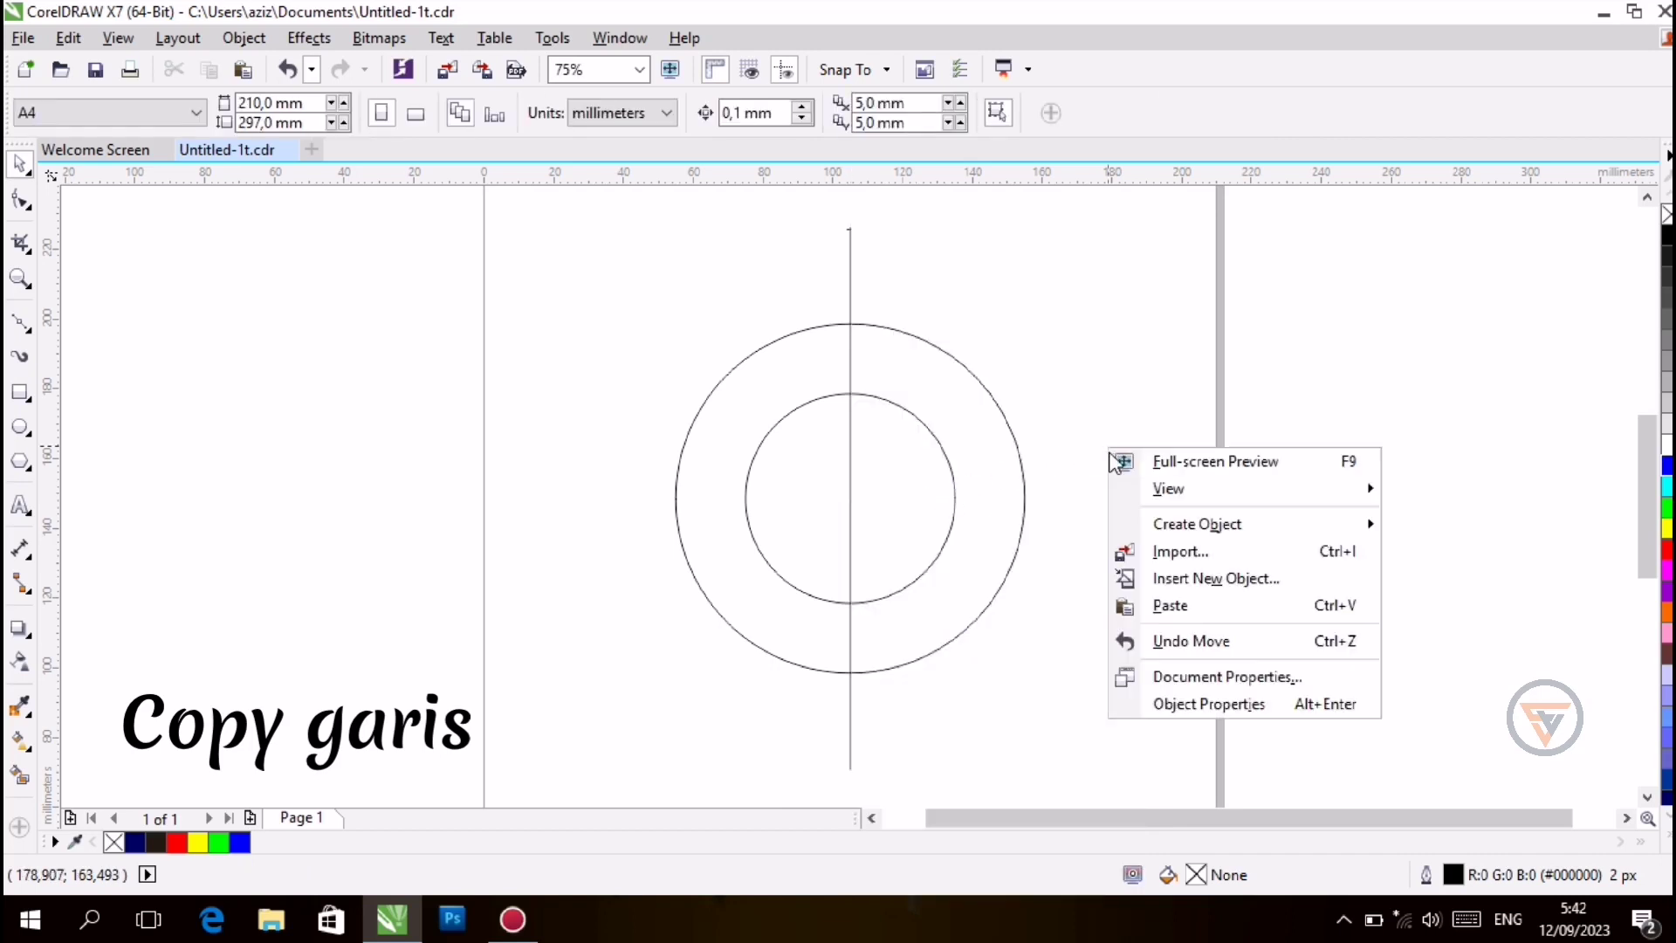
{"action": "left_click", "coordinate": [1148, 605]}
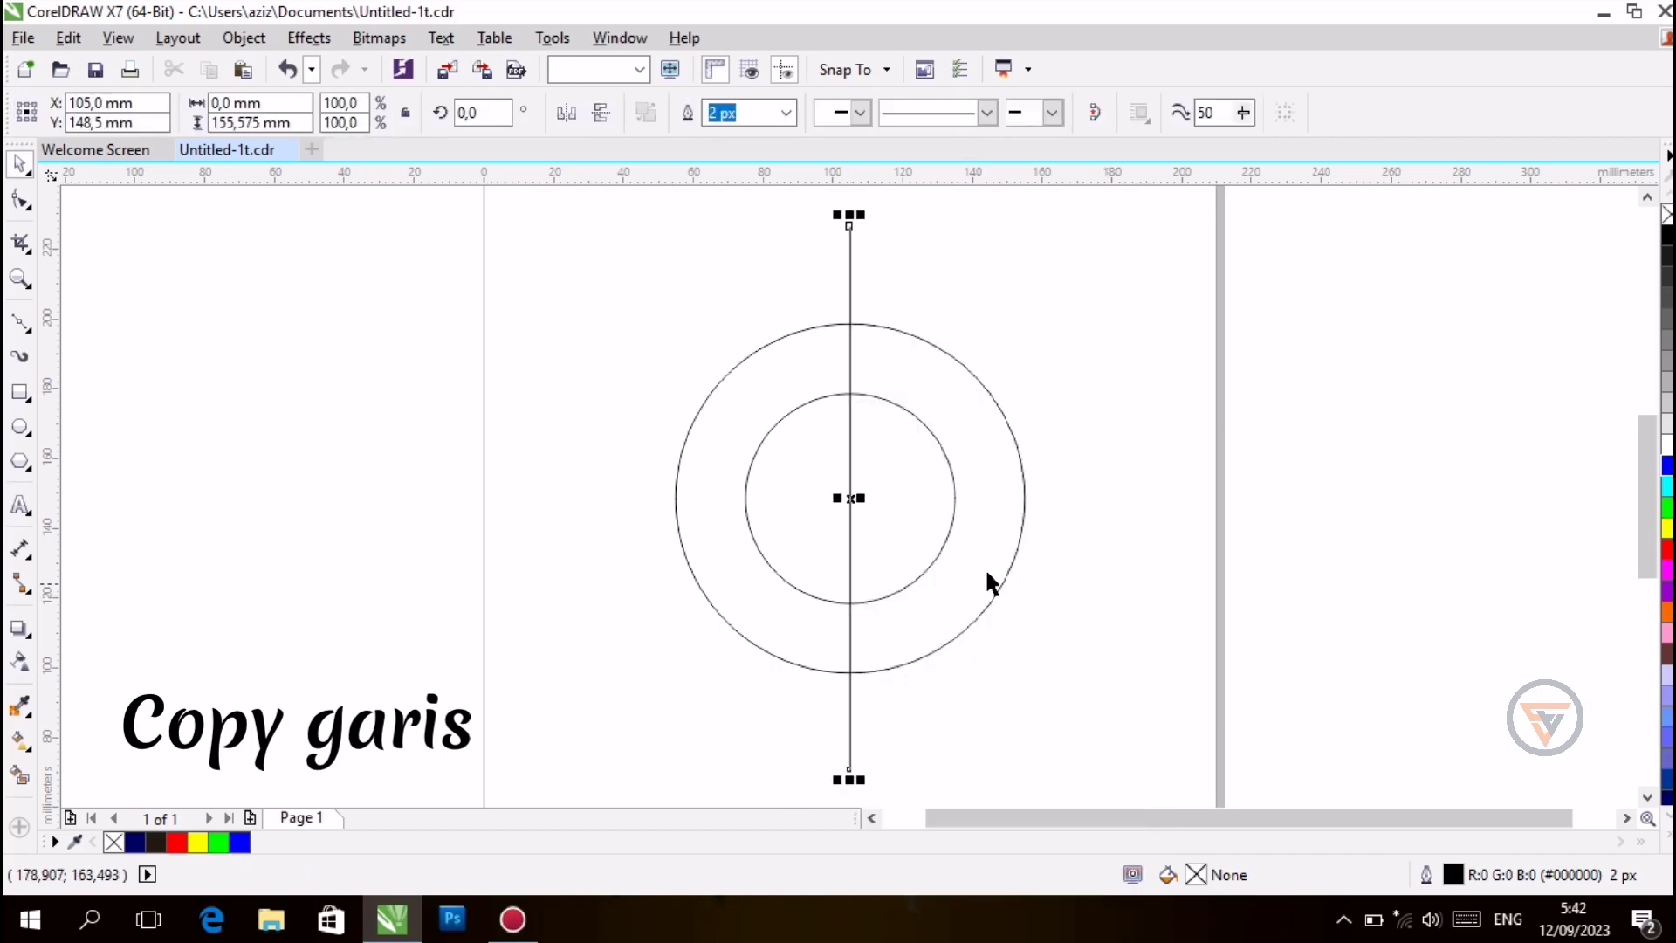
Rotate the pasted line about the ring's centre to horizontal so the two lines form a cross
{"action": "left_click", "coordinate": [851, 500]}
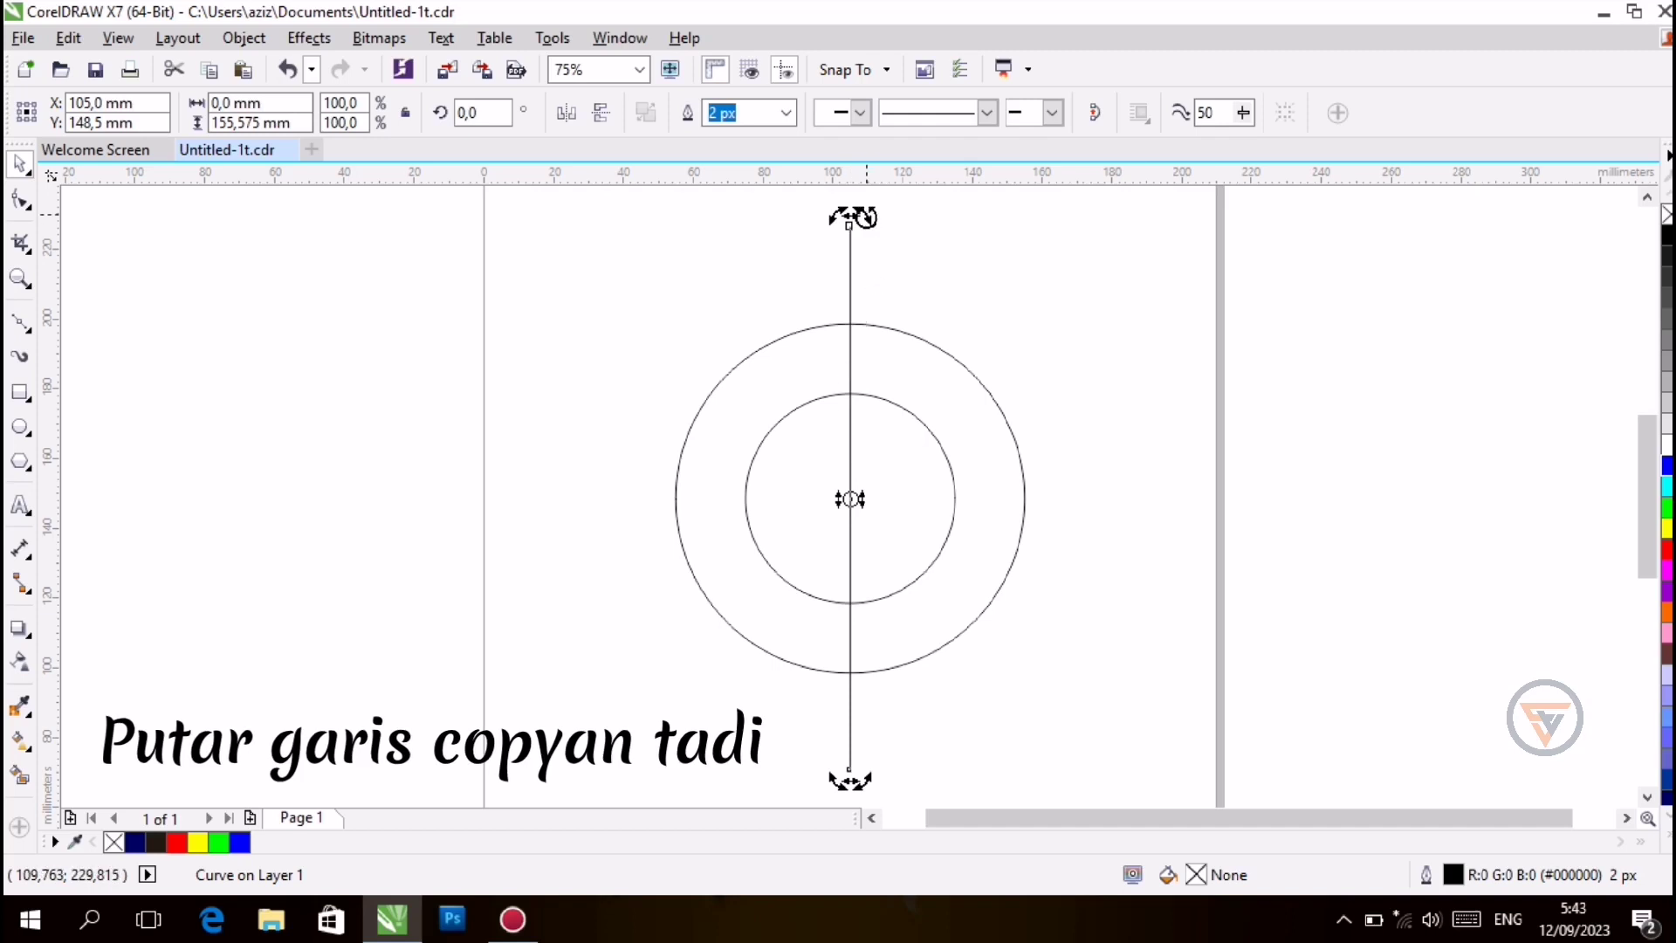
{"action": "left_click_drag", "start_coordinate": [863, 218], "coordinate": [1075, 513]}
{"action": "left_click", "coordinate": [1107, 633]}
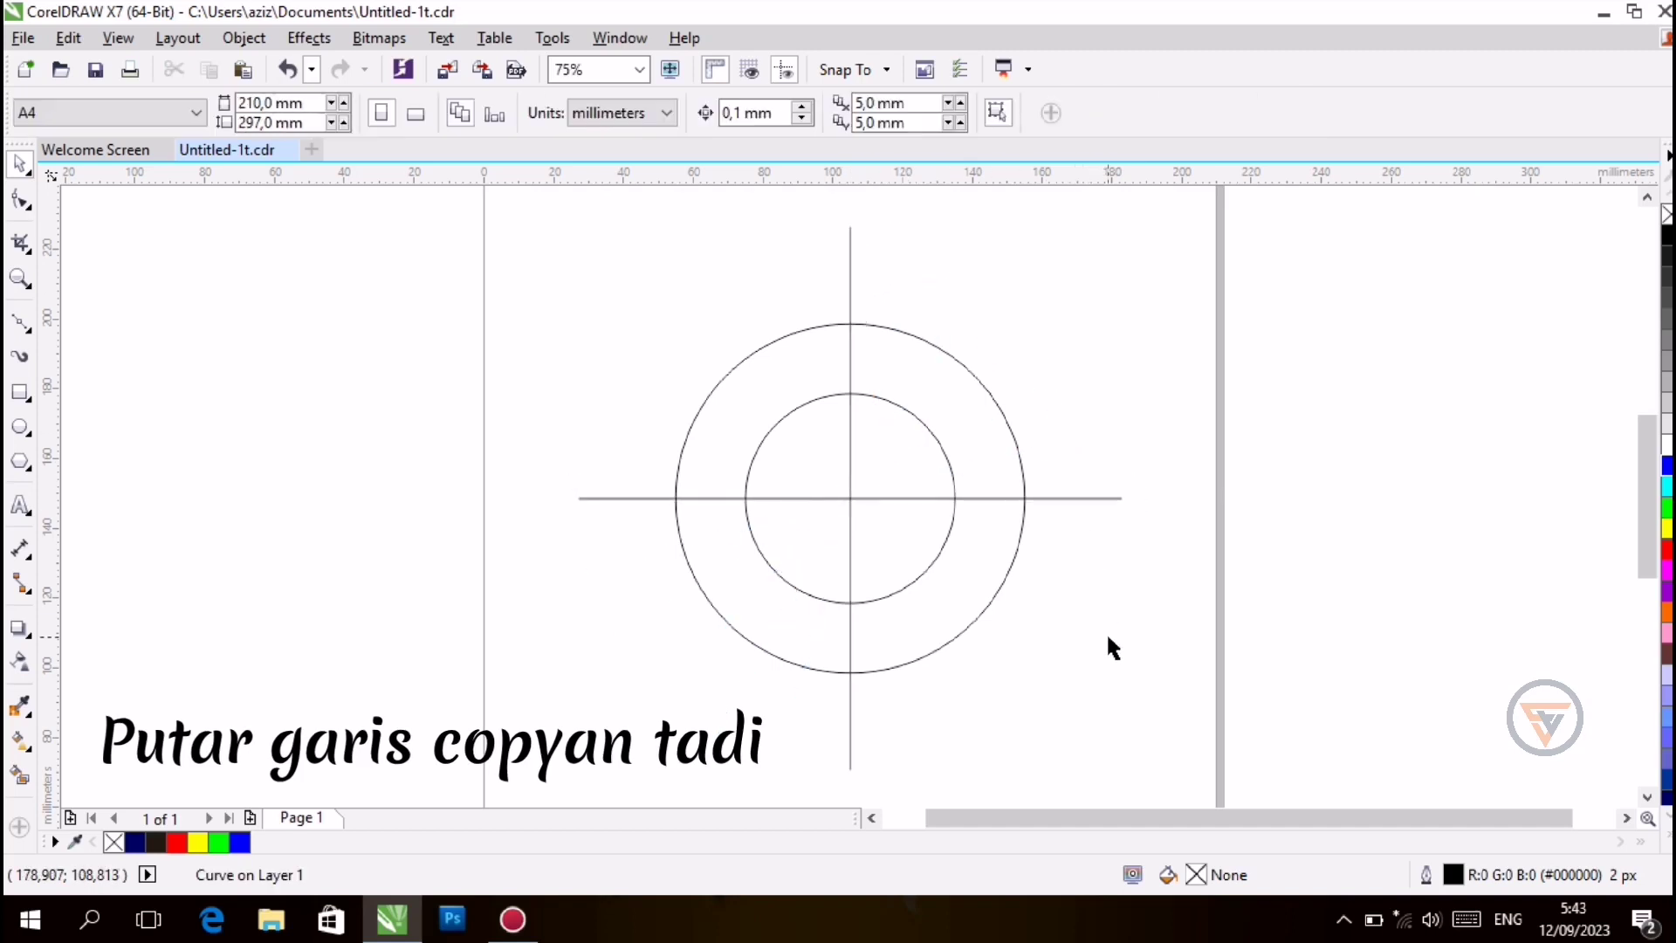
Draw a rectangle that starts on the vertical centre line and extends right across the horizontal line
{"action": "left_click", "coordinate": [19, 392]}
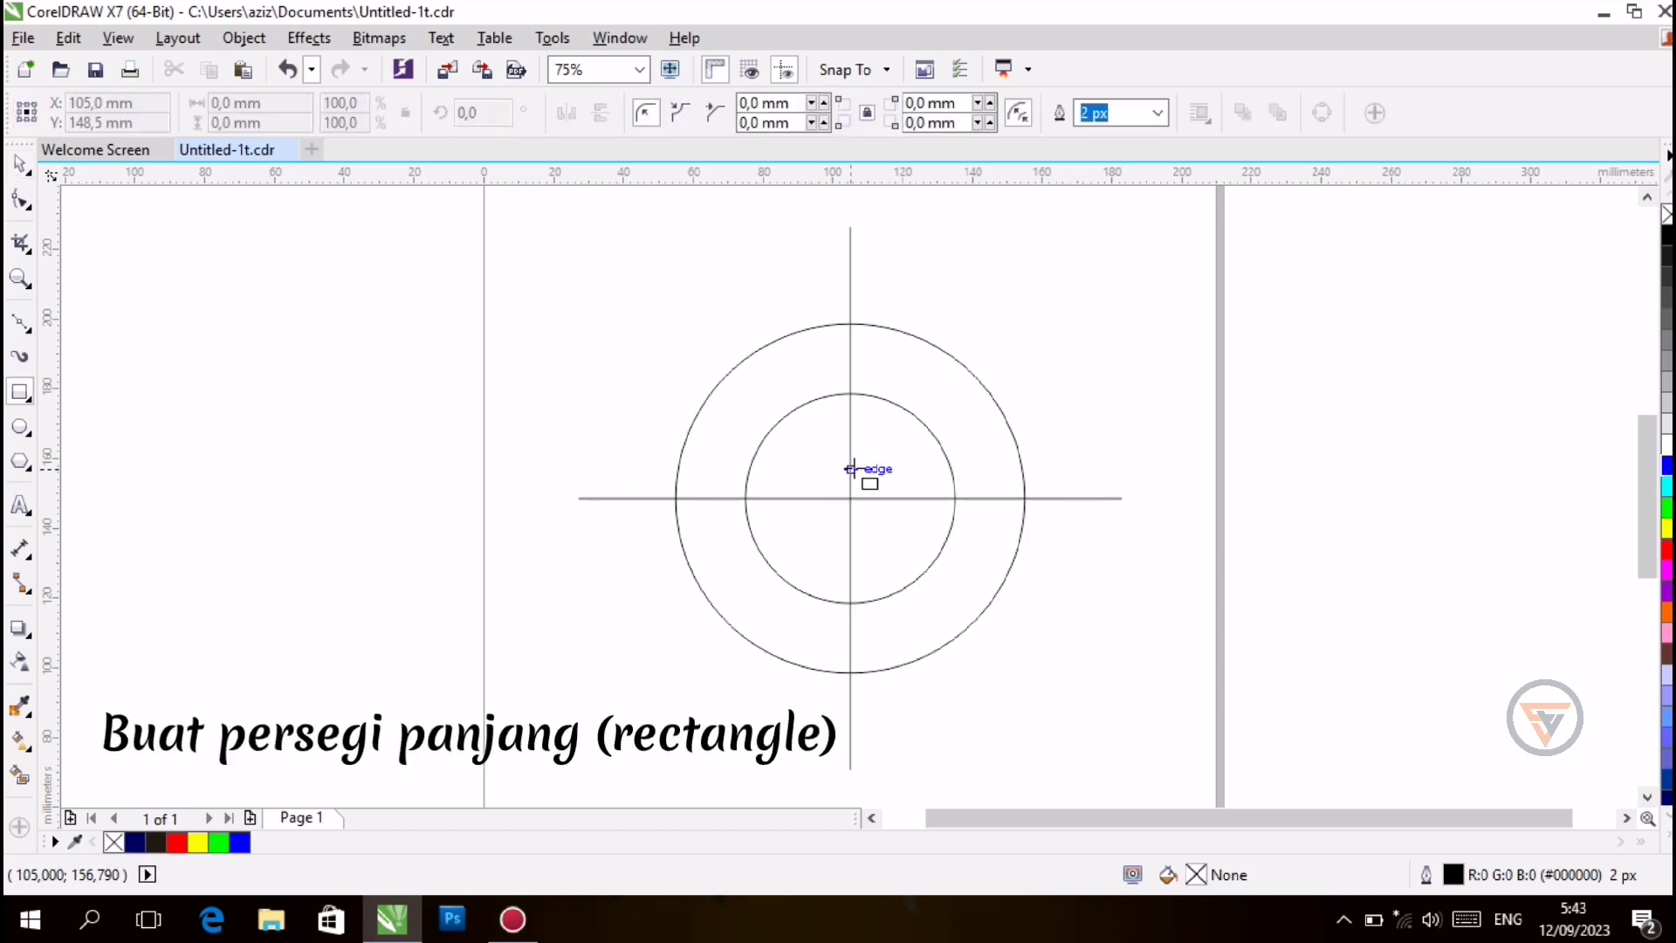
{"action": "left_click_drag", "start_coordinate": [848, 466], "coordinate": [934, 504]}
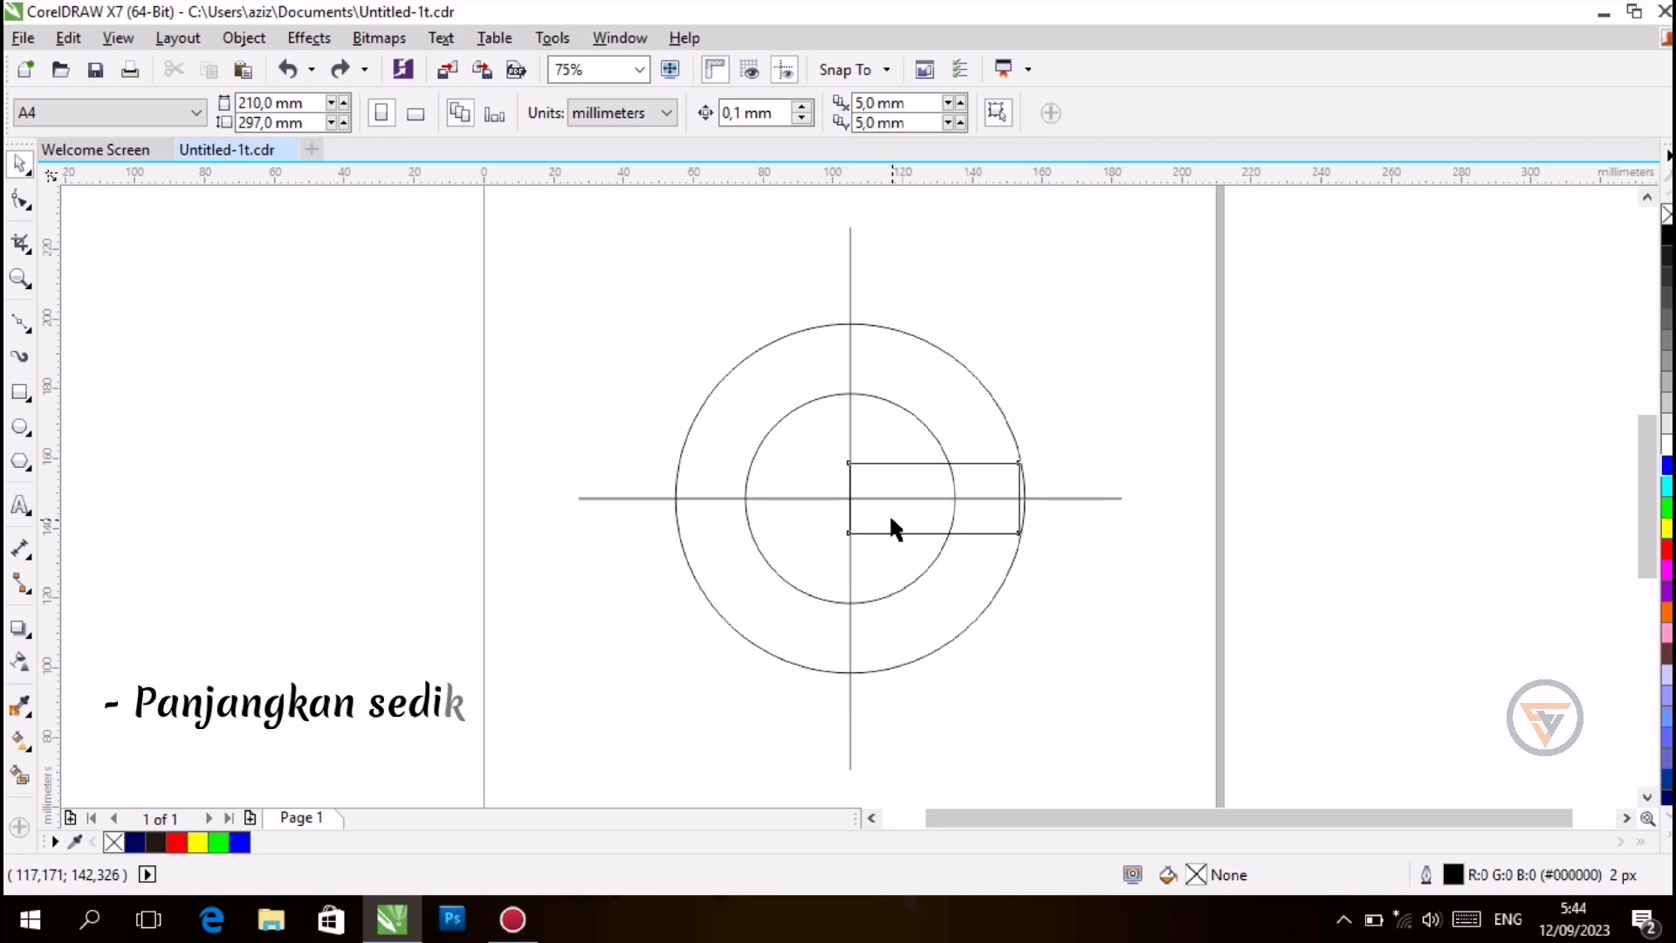
Lengthen the rectangle to about 78 mm and draw a closed Bezier triangle on its upper edge, with the apex outside the ring
{"action": "left_click", "coordinate": [892, 519]}
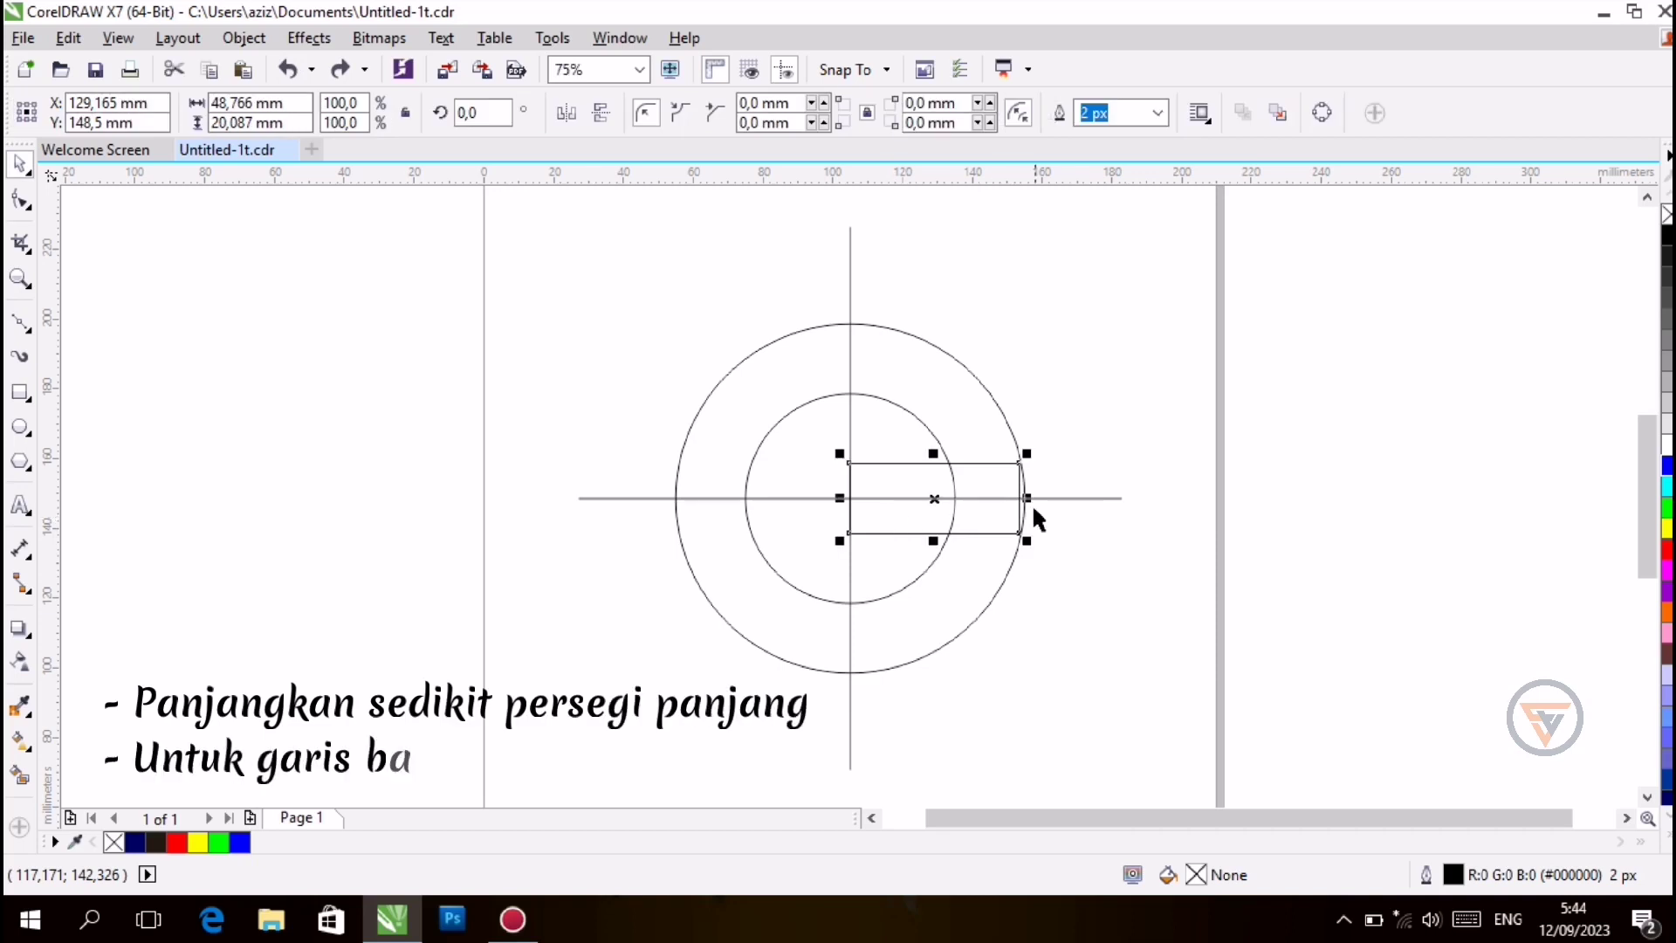
{"action": "left_click_drag", "start_coordinate": [1028, 498], "coordinate": [1131, 498]}
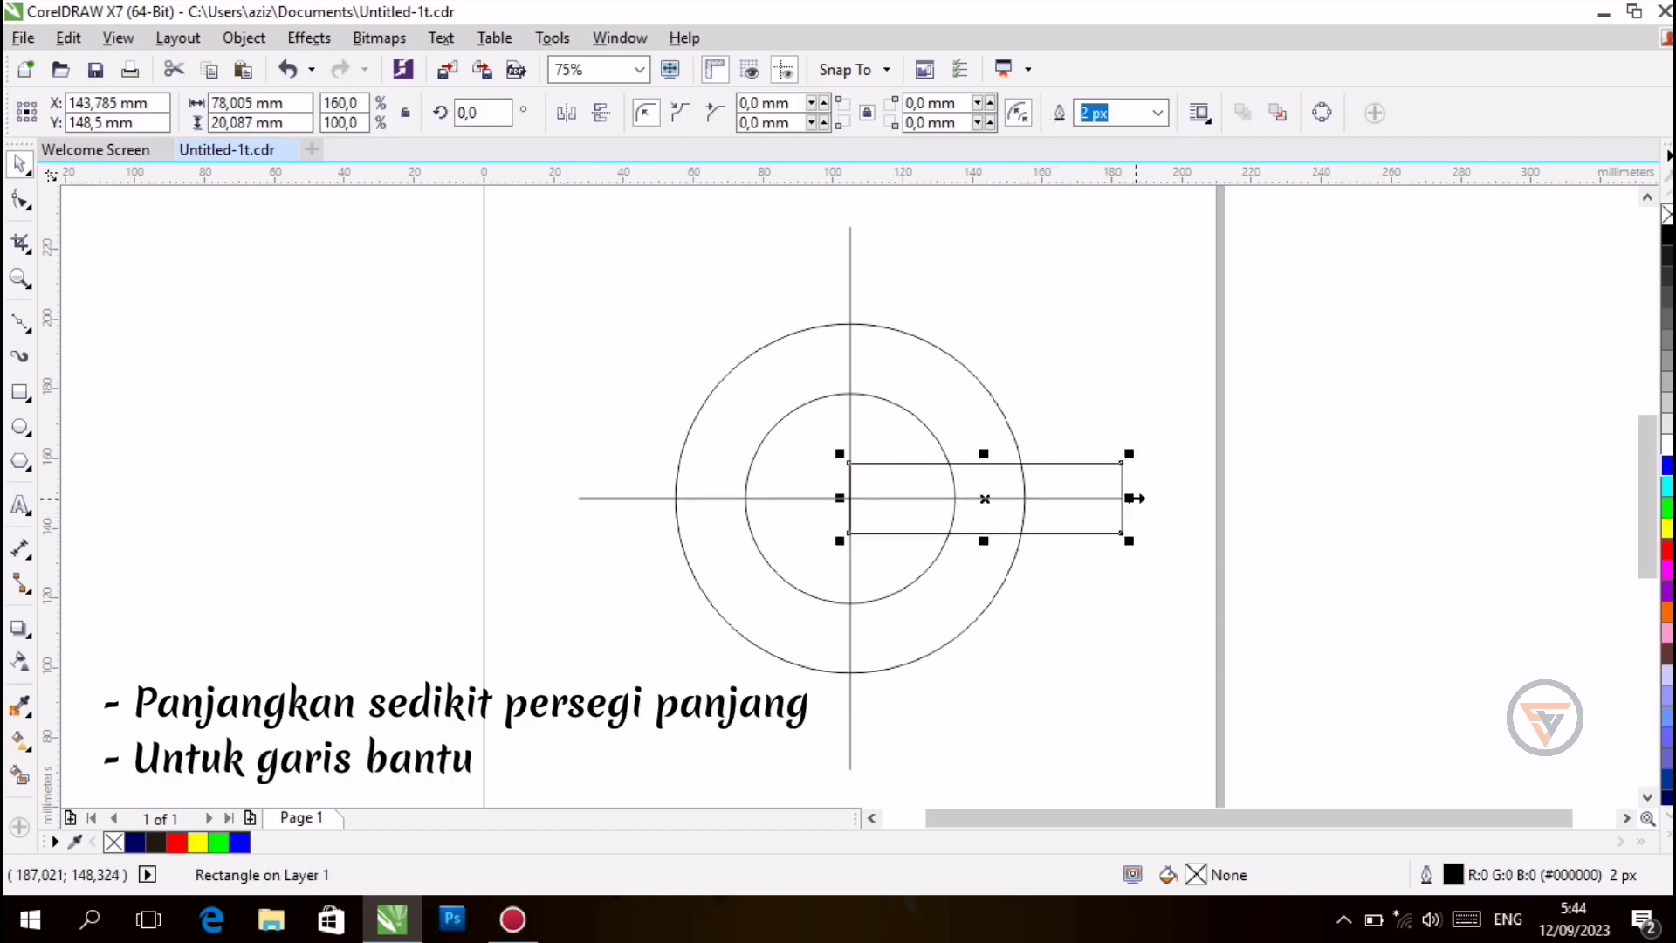
{"action": "left_click", "coordinate": [12, 323]}
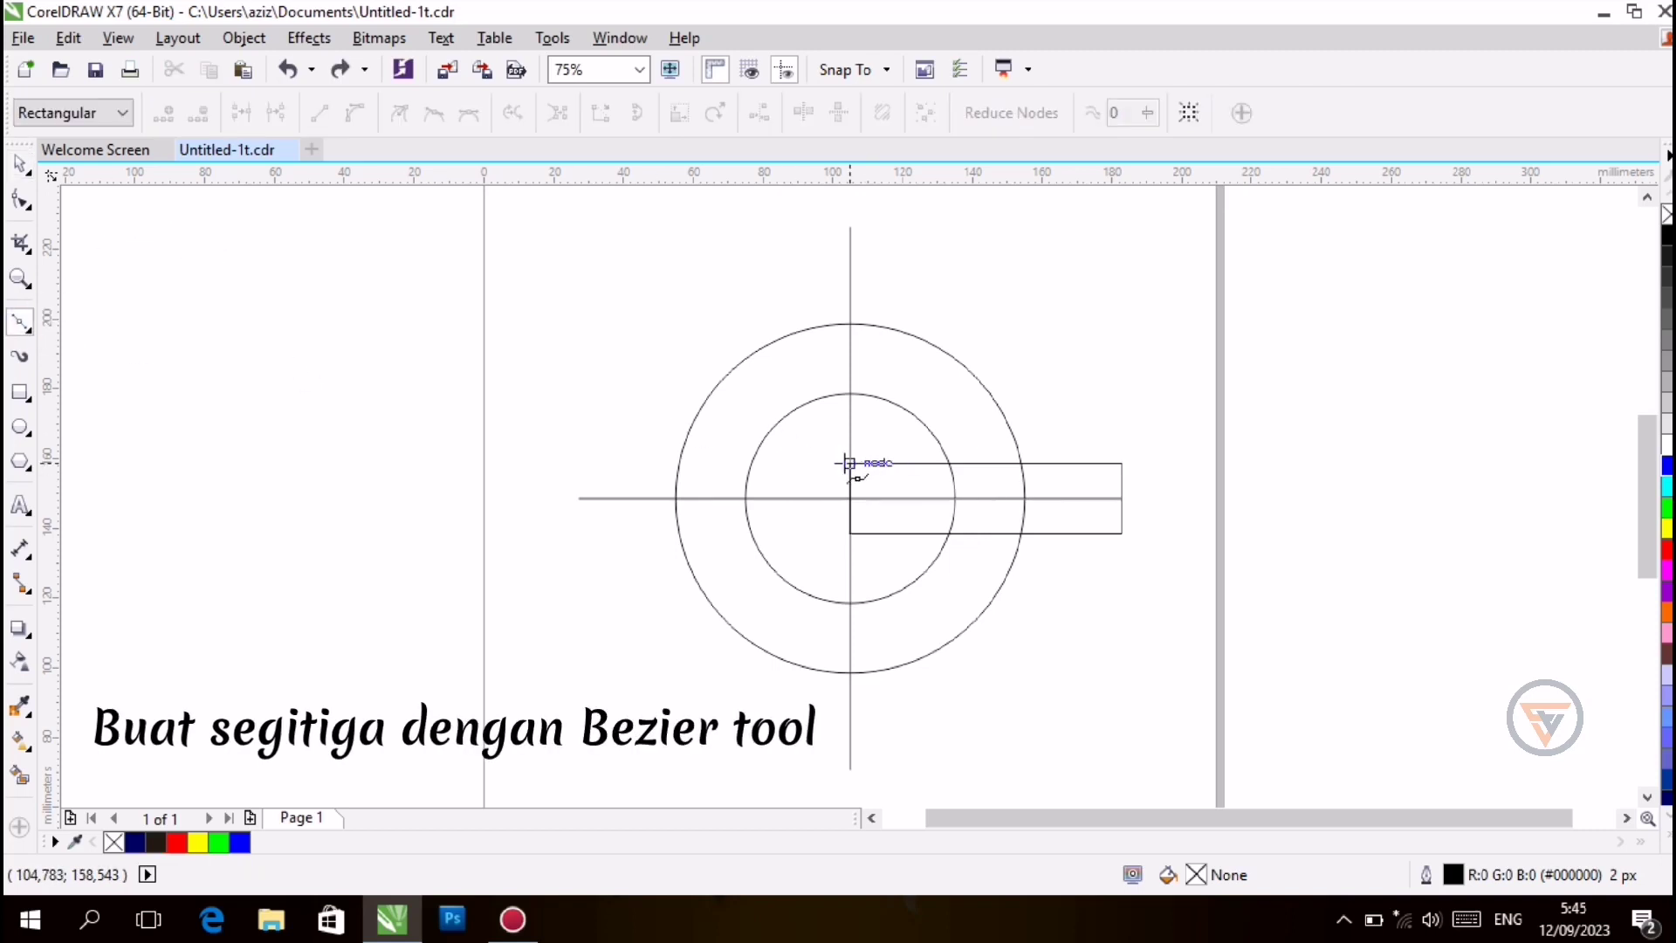
{"action": "left_click", "coordinate": [849, 462]}
{"action": "left_click", "coordinate": [1021, 311]}
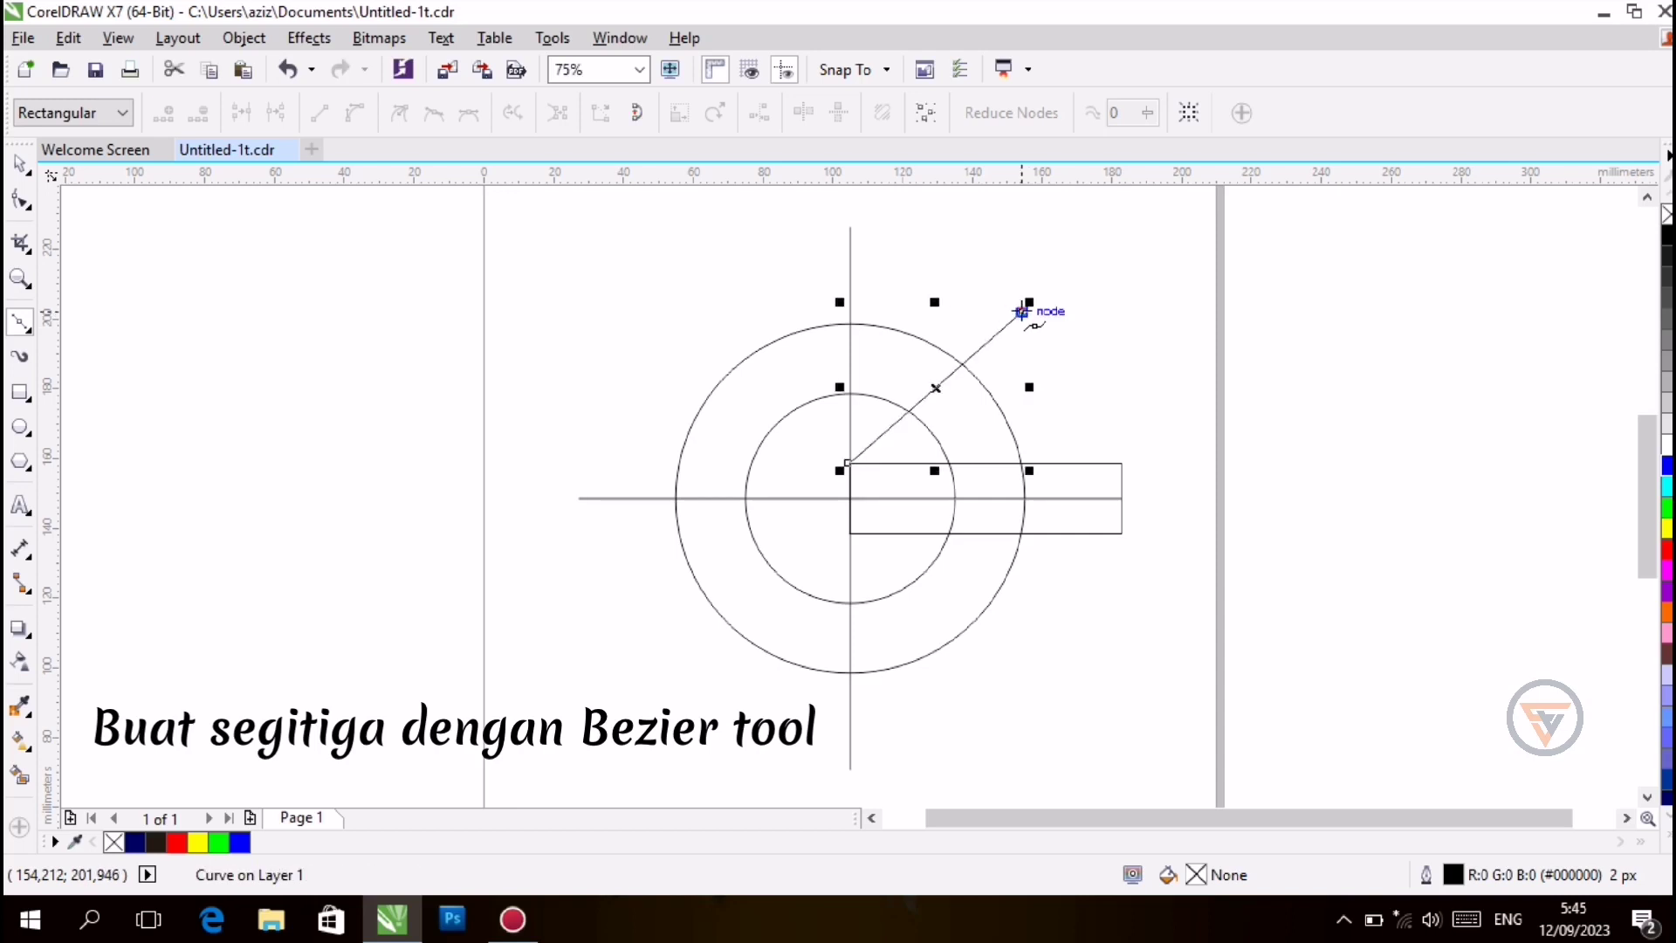
{"action": "left_click", "coordinate": [1121, 463]}
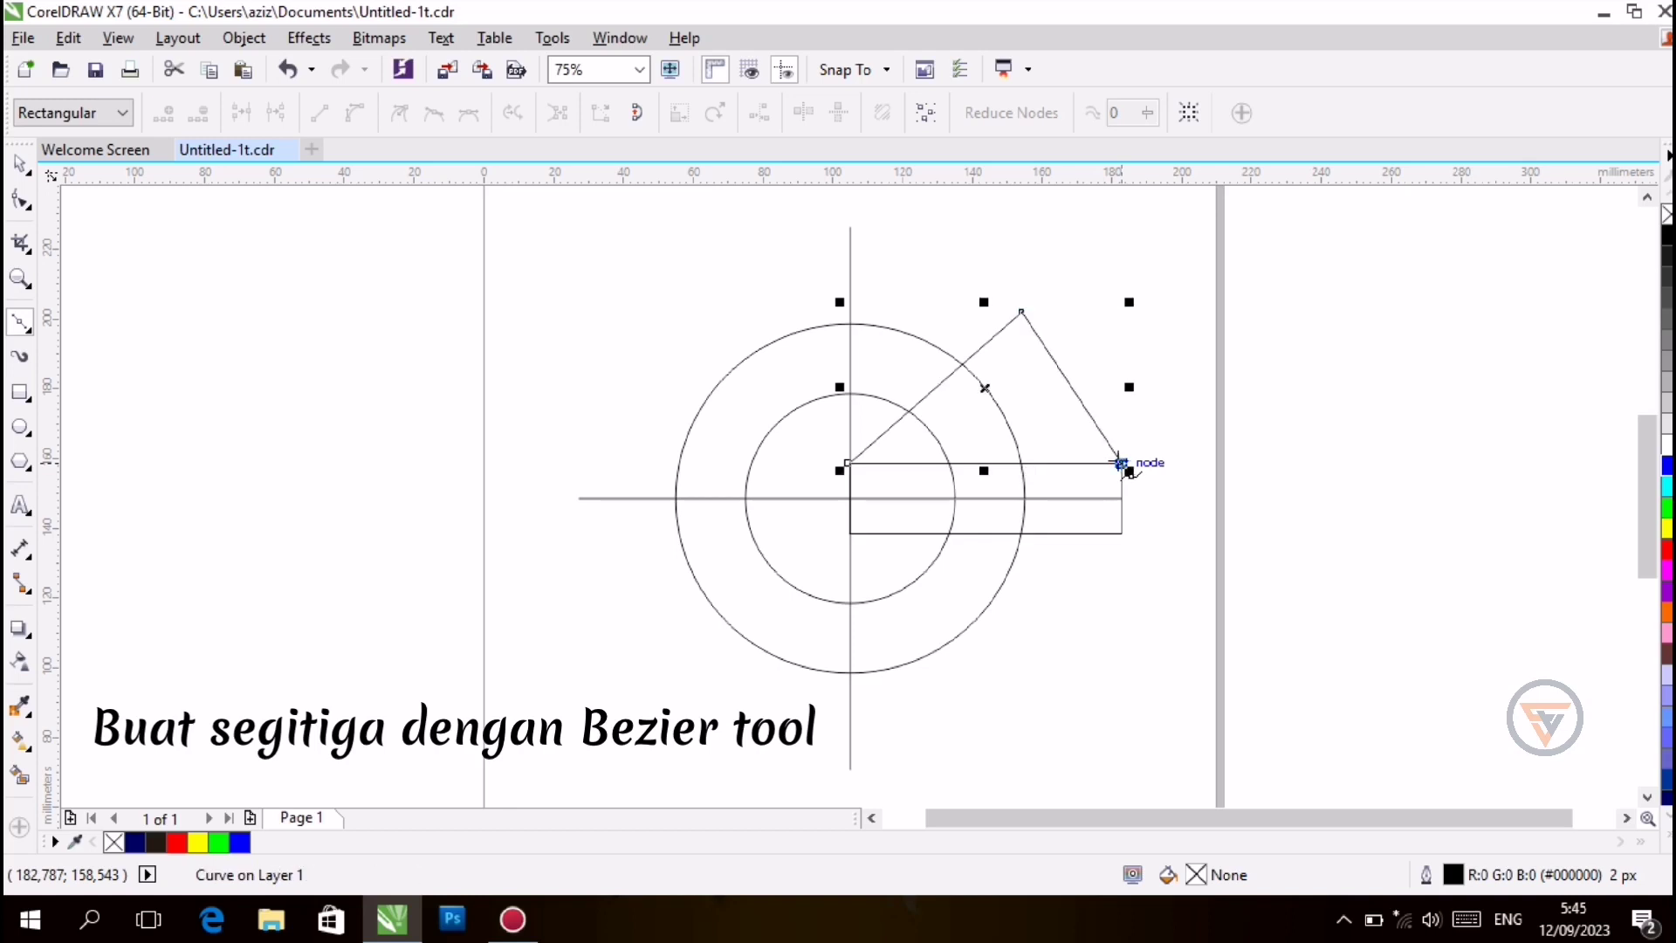
{"action": "left_click", "coordinate": [847, 462]}
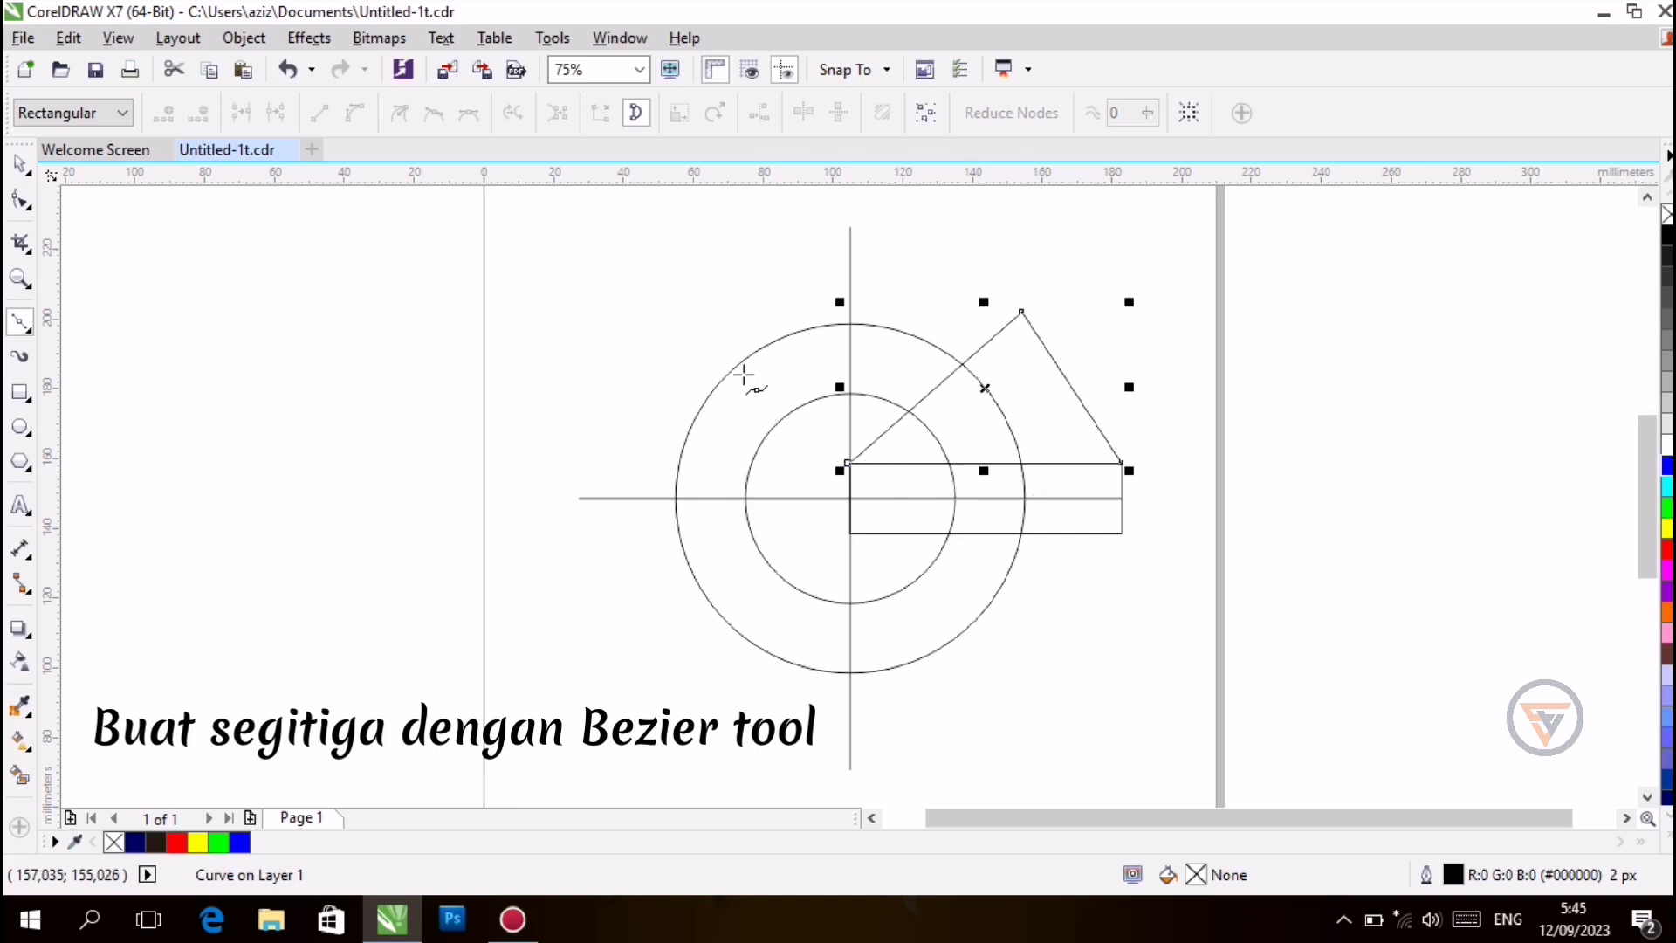
Trim the ring with the triangle to cut an opening above the rectangle, and delete the triangle
{"action": "left_click", "coordinate": [12, 167]}
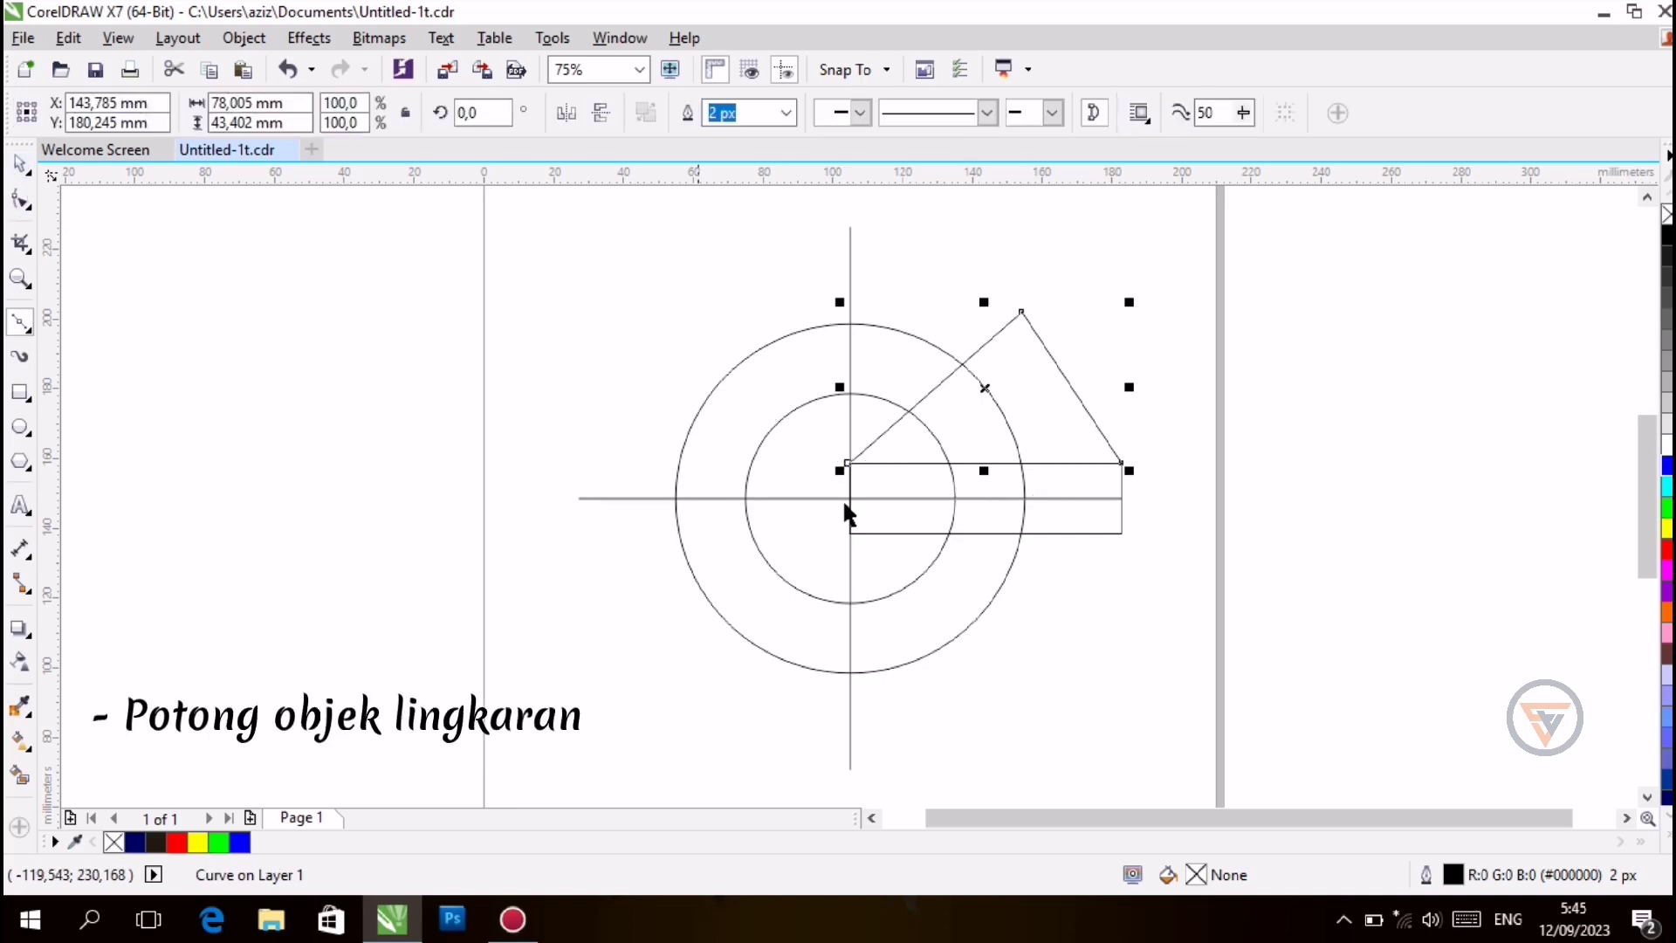
{"action": "left_click", "coordinate": [747, 403], "text": "shift"}
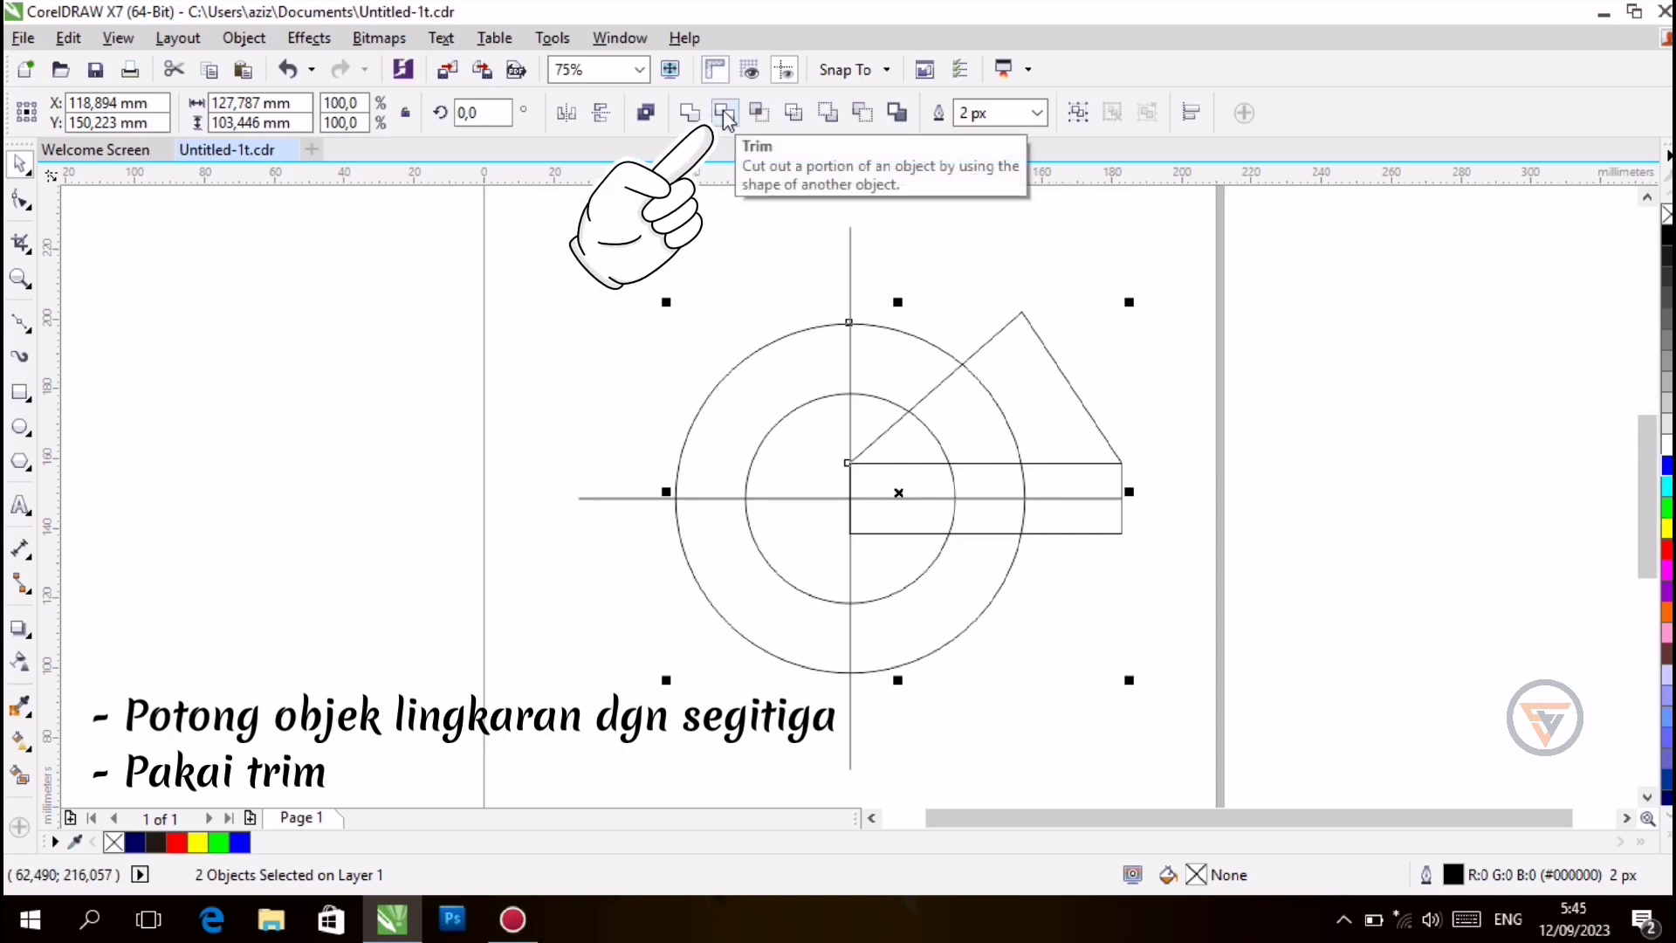
{"action": "left_click", "coordinate": [725, 112]}
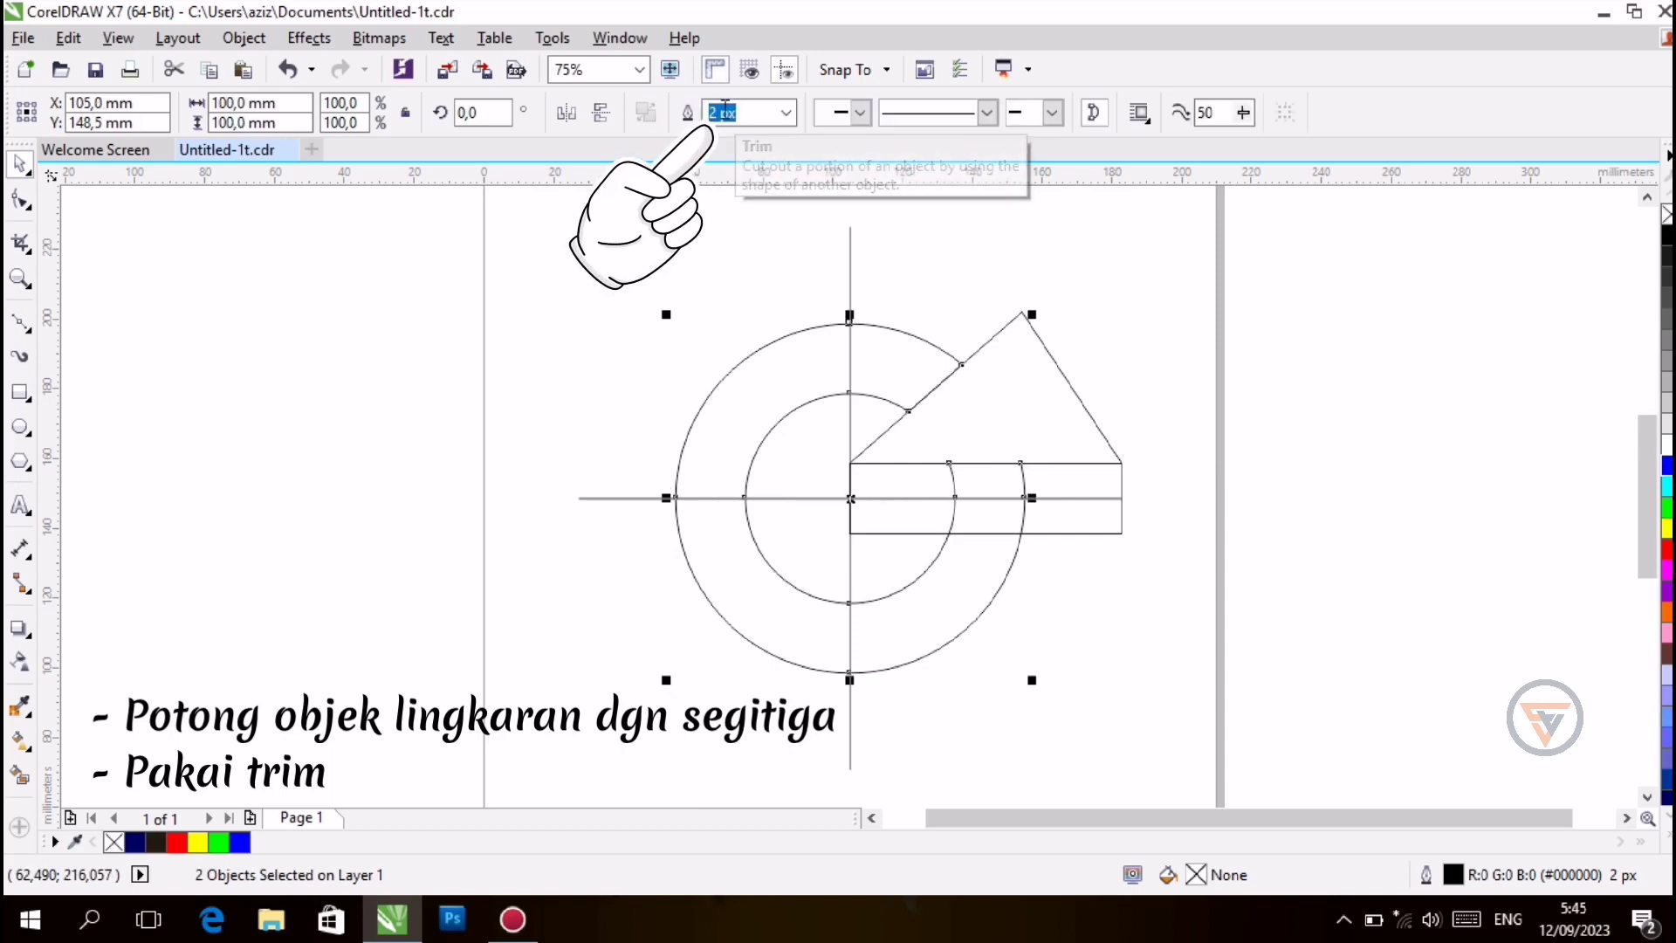
{"action": "left_click", "coordinate": [1035, 416]}
{"action": "key", "text": "Delete"}
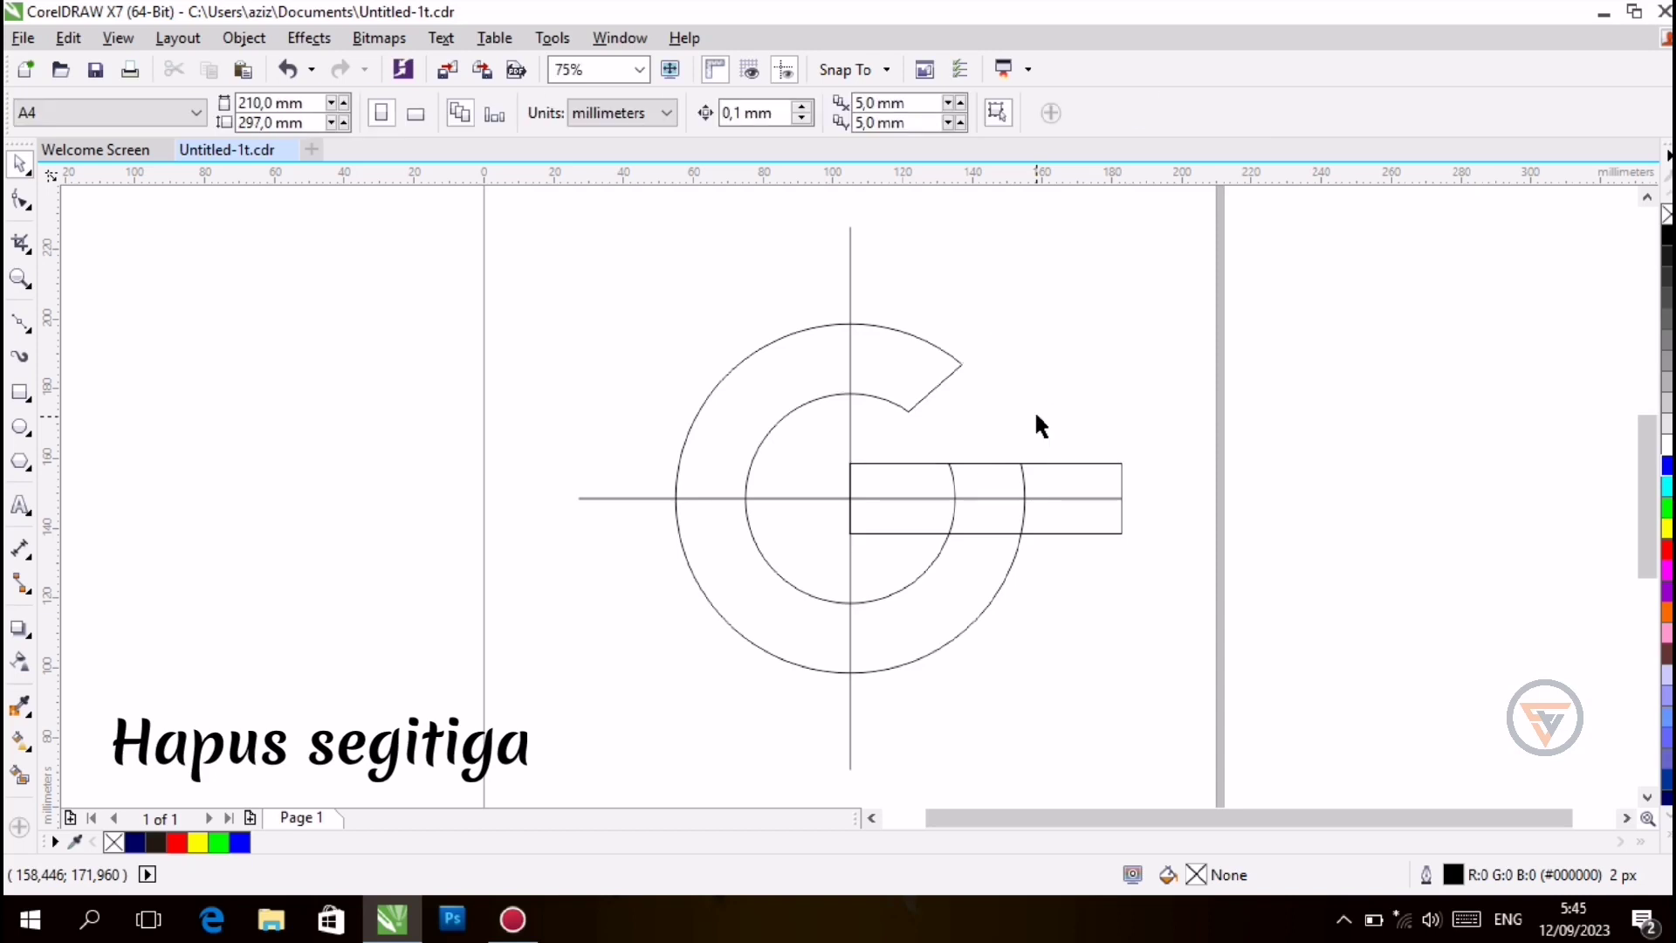
Shorten the rectangle to about 49 mm so its right corners meet the ring's outer edge
{"action": "left_click", "coordinate": [1115, 517]}
{"action": "left_click_drag", "start_coordinate": [1128, 497], "coordinate": [1055, 517]}
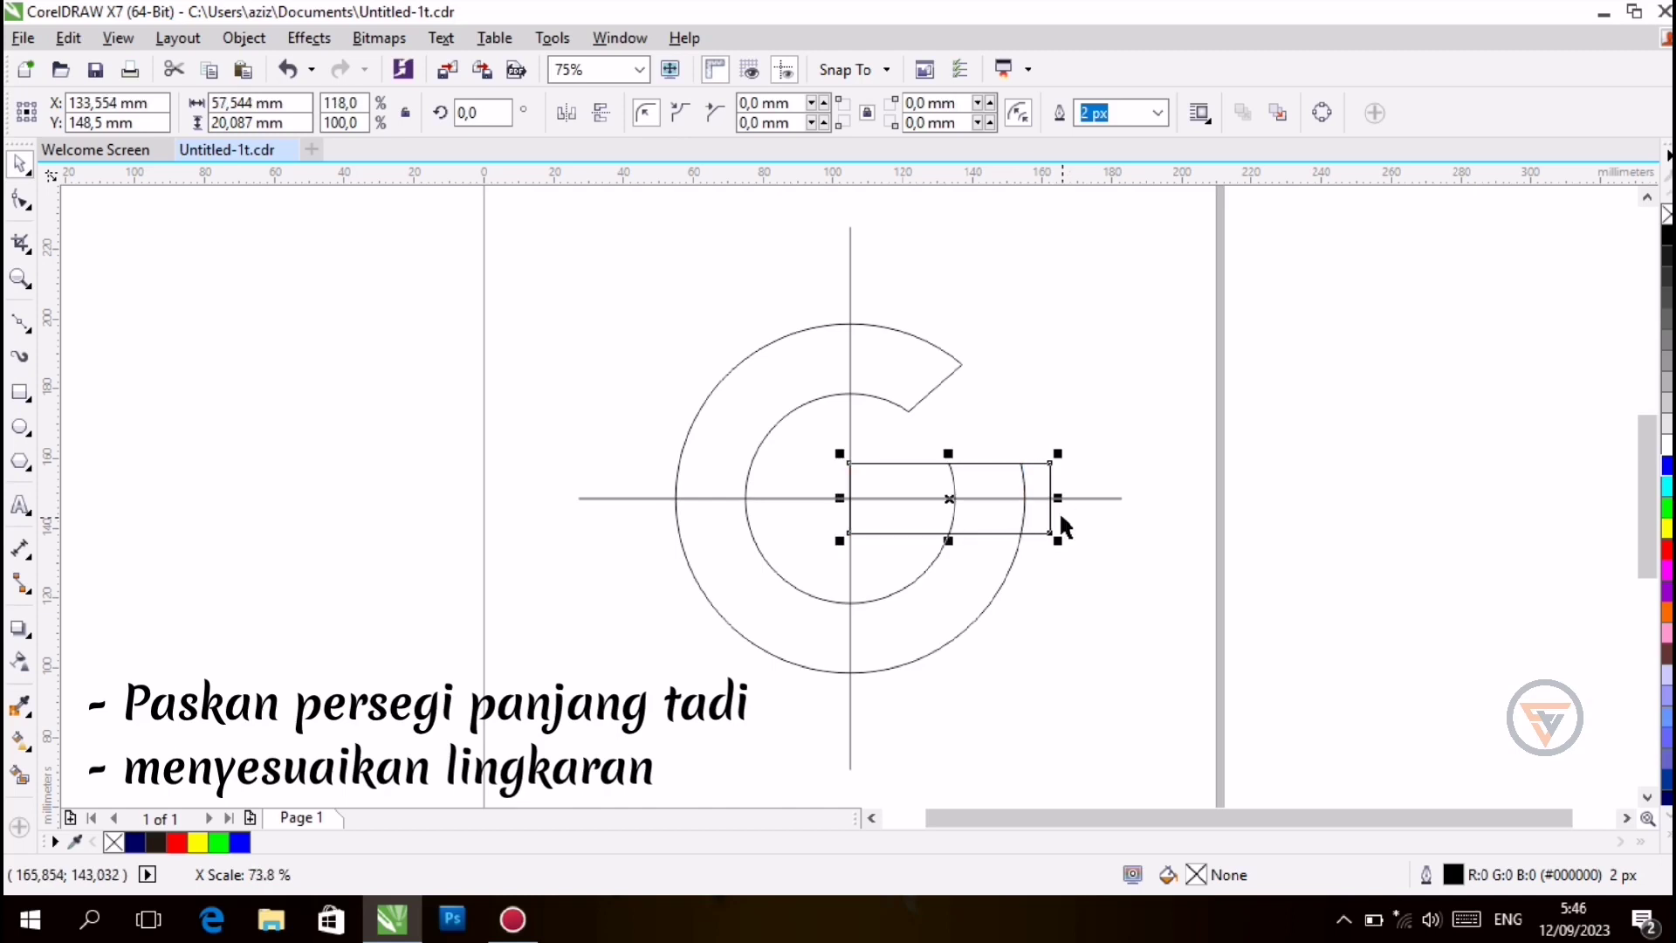
{"action": "left_click", "coordinate": [642, 72]}
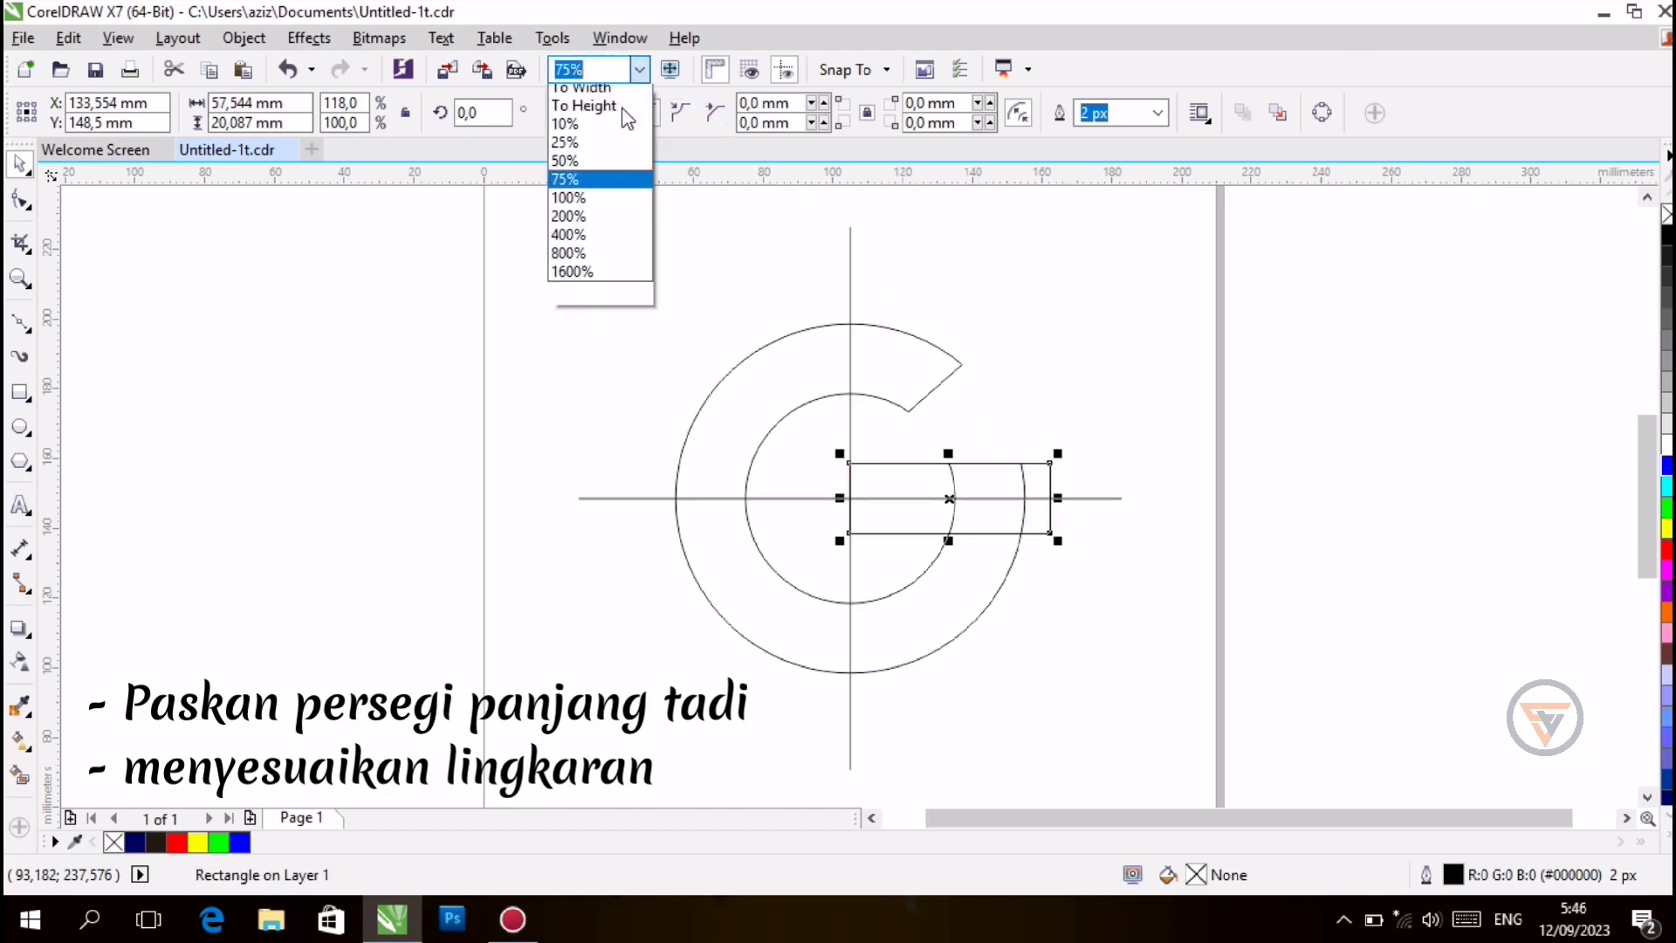
{"action": "left_click", "coordinate": [568, 279]}
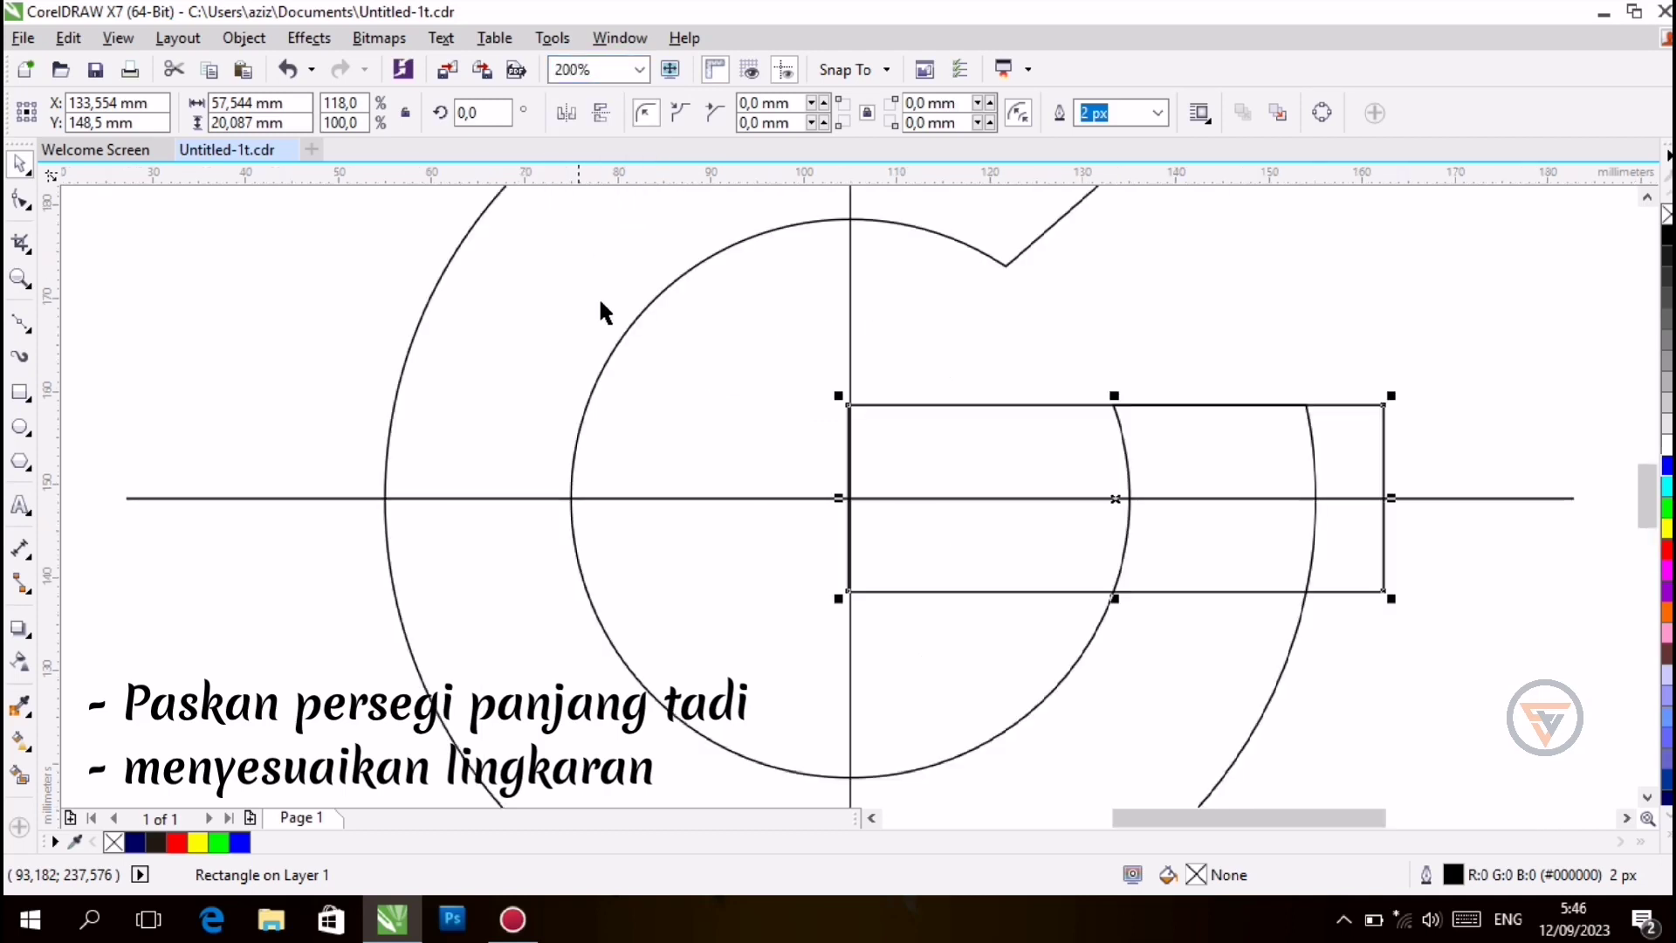
{"action": "left_click_drag", "start_coordinate": [1381, 499], "coordinate": [1307, 500]}
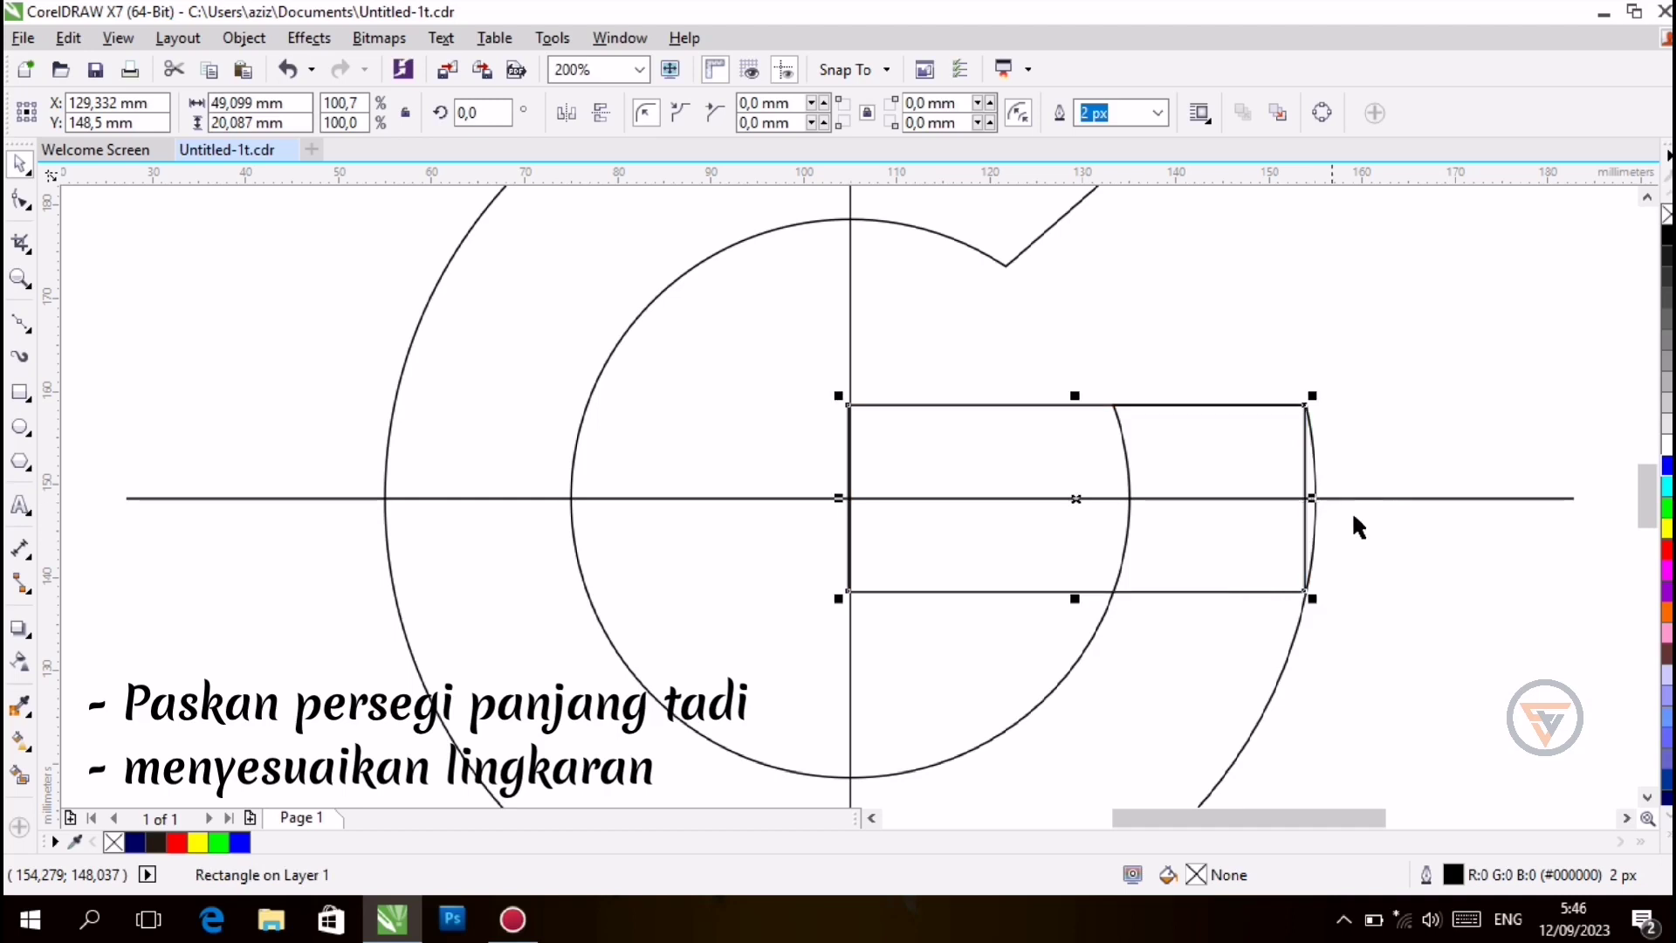
Weld the rectangle and the cut ring into a single letter G shape
{"action": "left_click", "coordinate": [638, 70]}
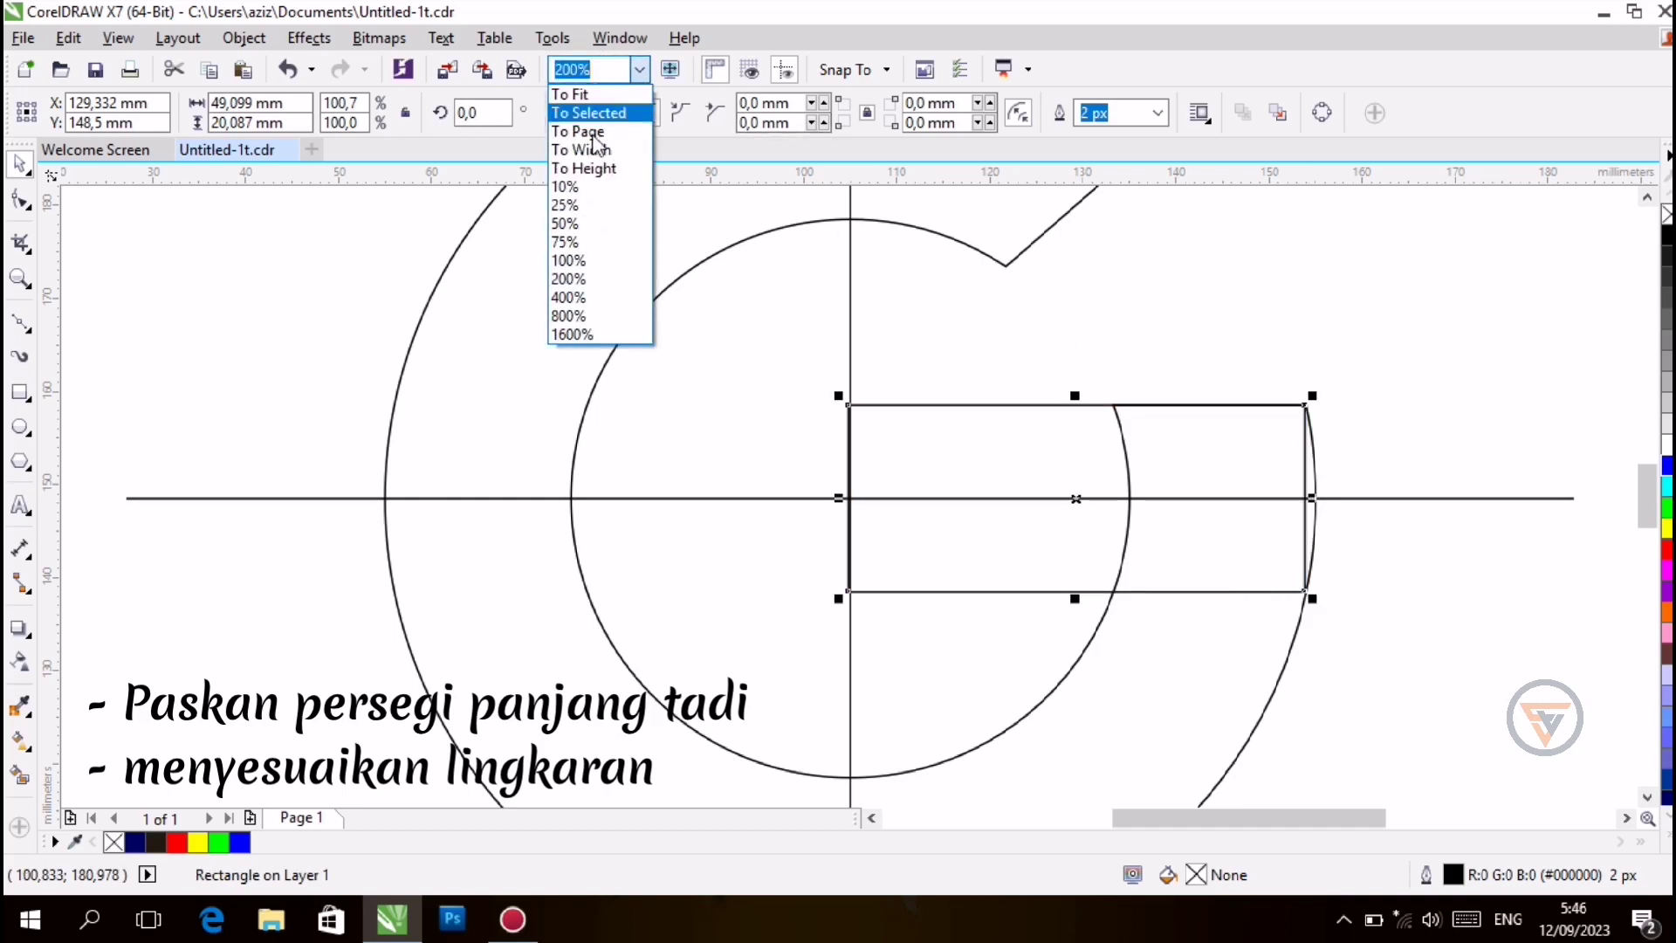
{"action": "left_click", "coordinate": [585, 262]}
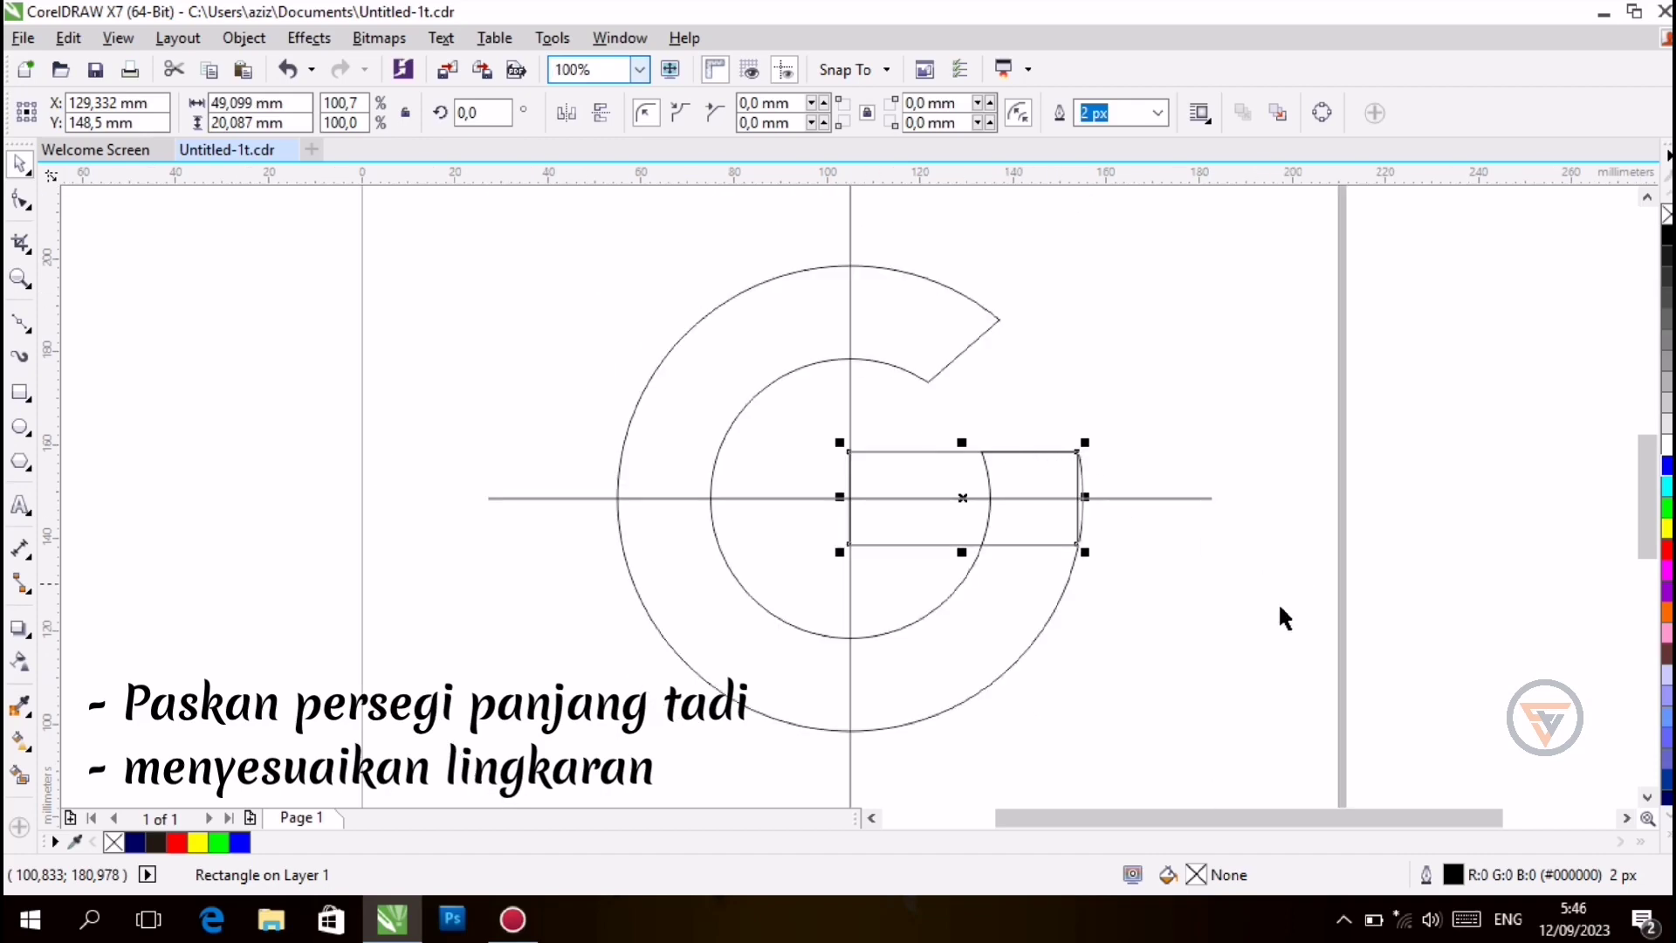
{"action": "left_click", "coordinate": [690, 370], "text": "shift"}
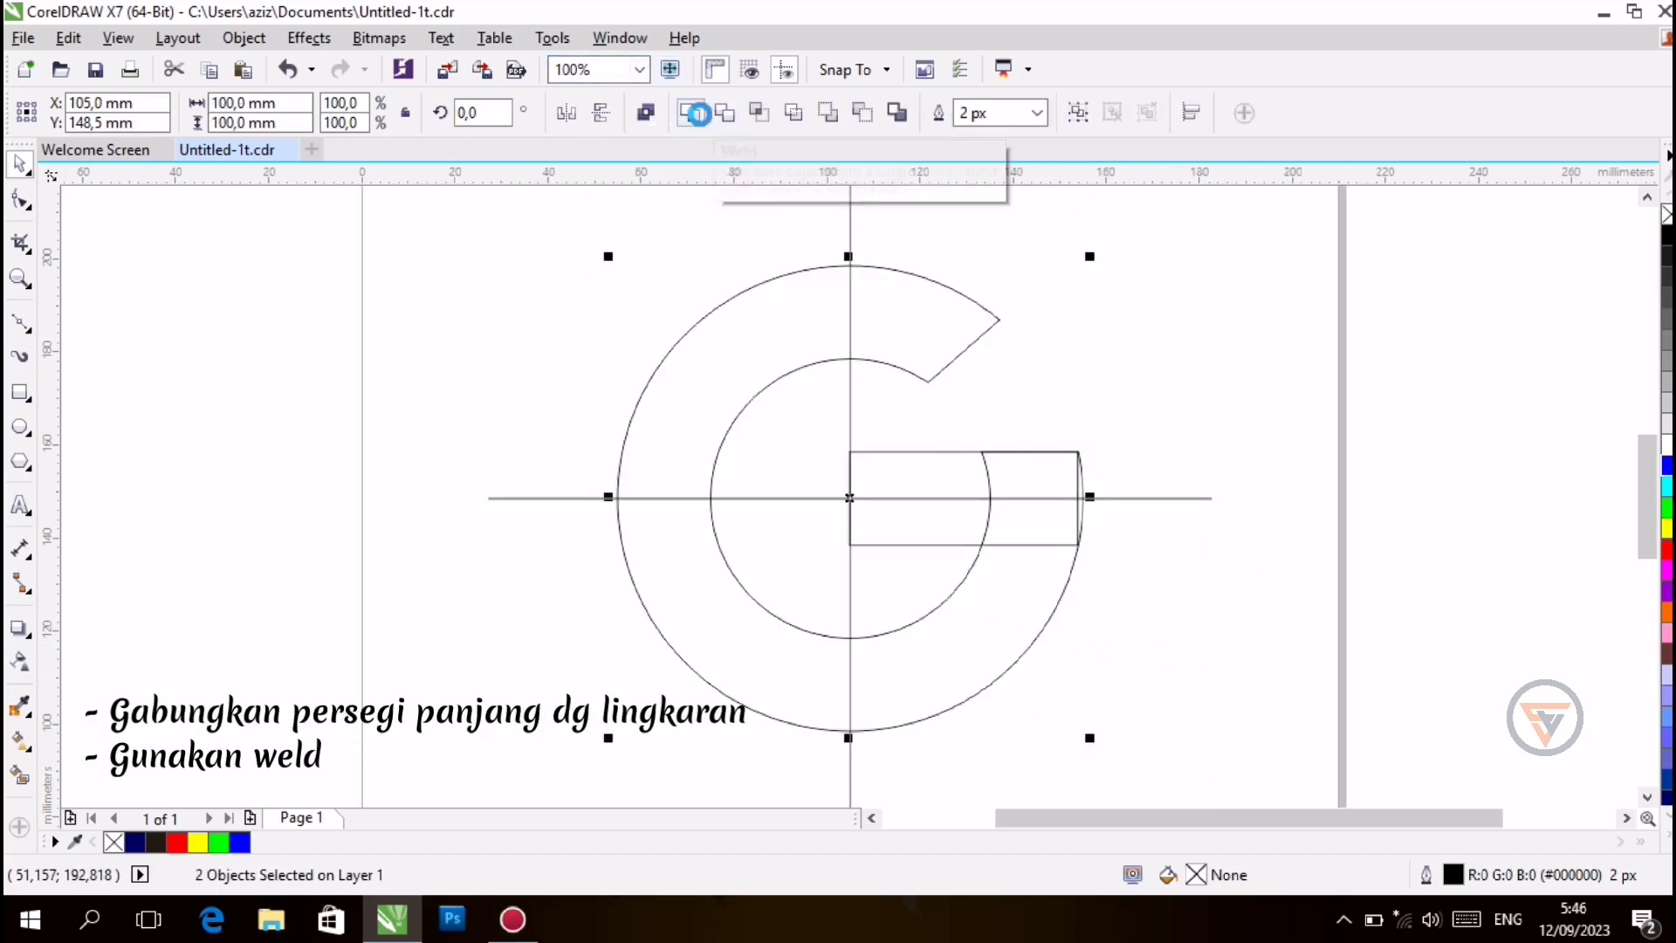
{"action": "left_click", "coordinate": [700, 118]}
{"action": "left_click", "coordinate": [1209, 648]}
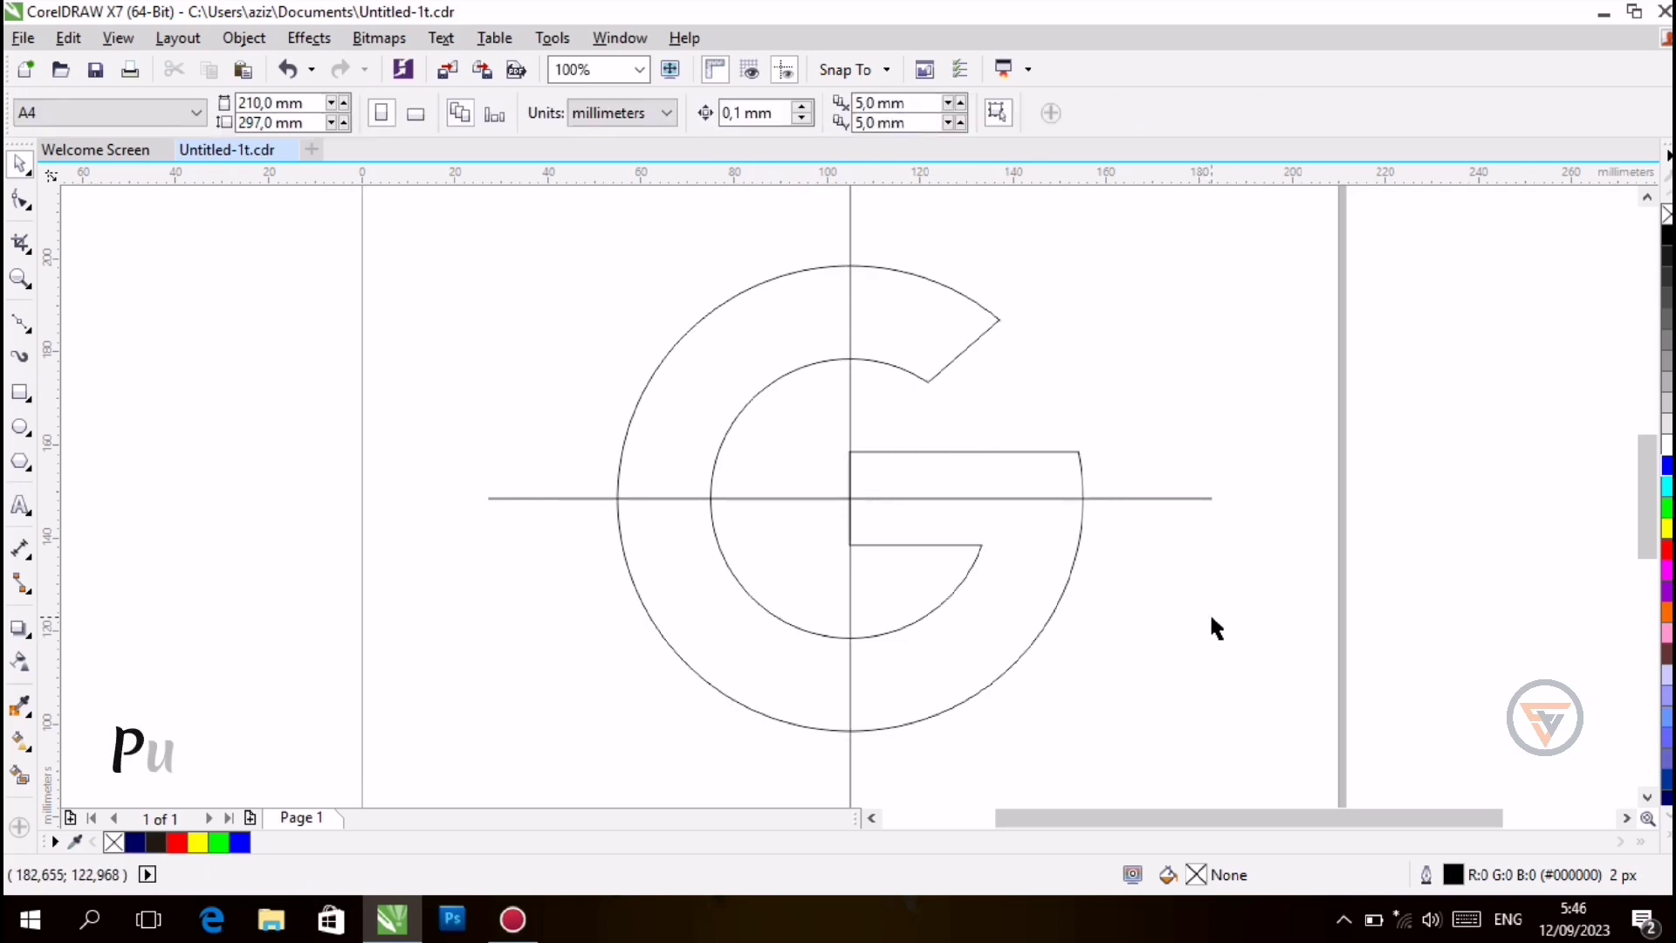
Rotate the vertical centre line about its midpoint to 315° so it runs diagonally through the G
{"action": "left_click", "coordinate": [640, 70]}
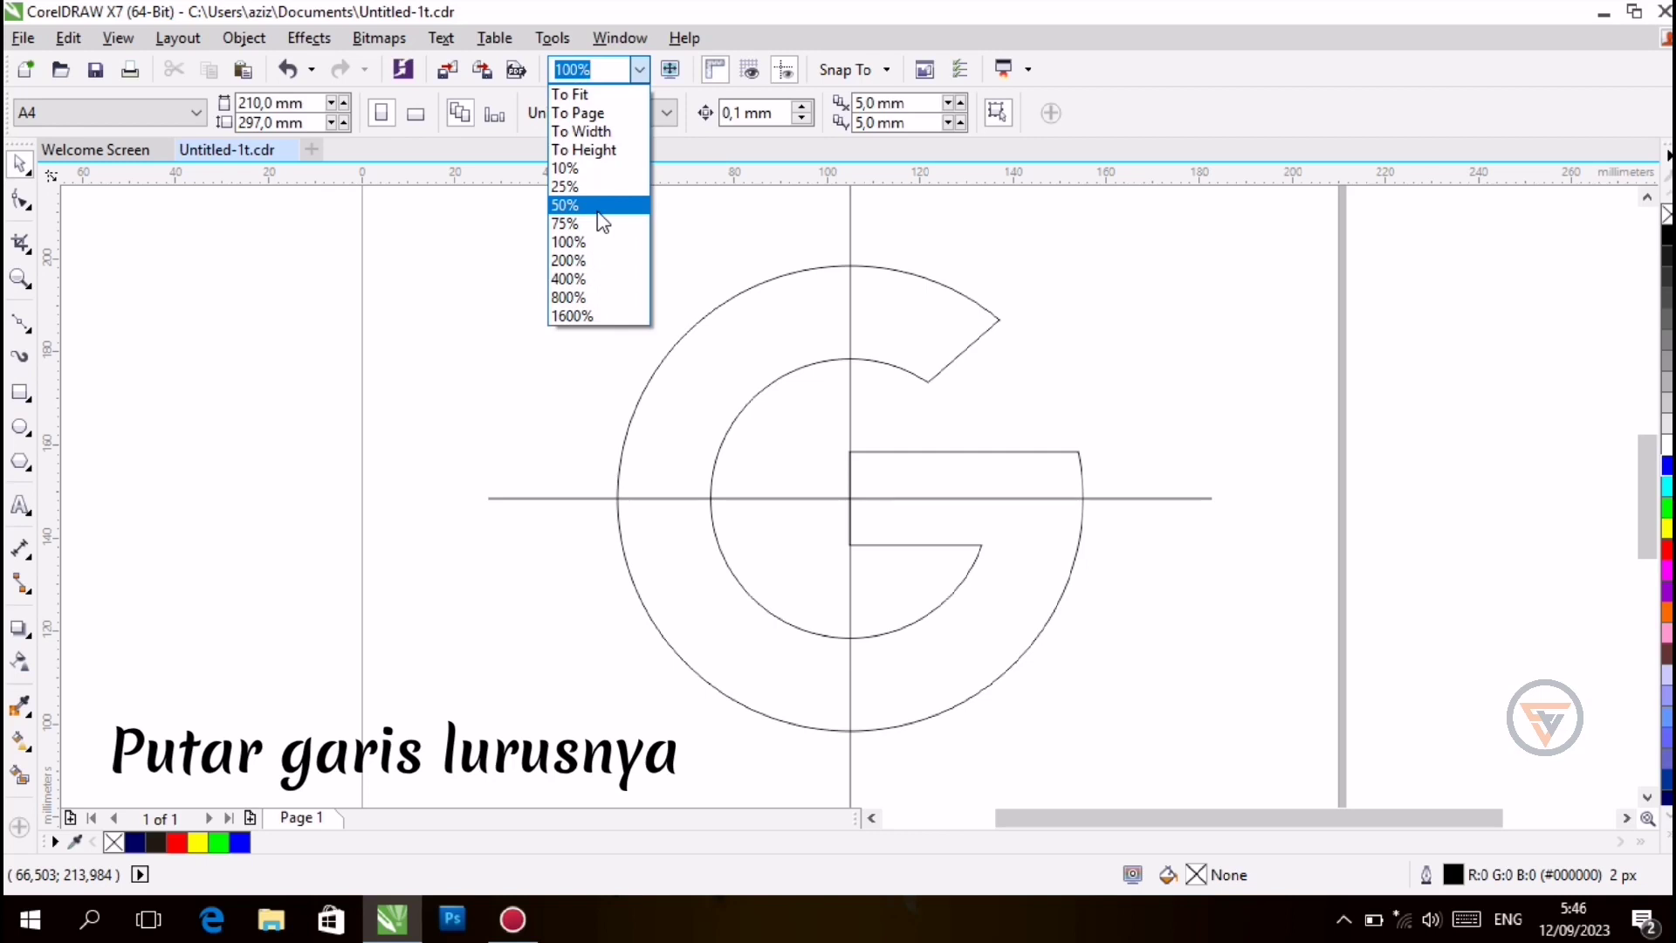
{"action": "left_click", "coordinate": [602, 223]}
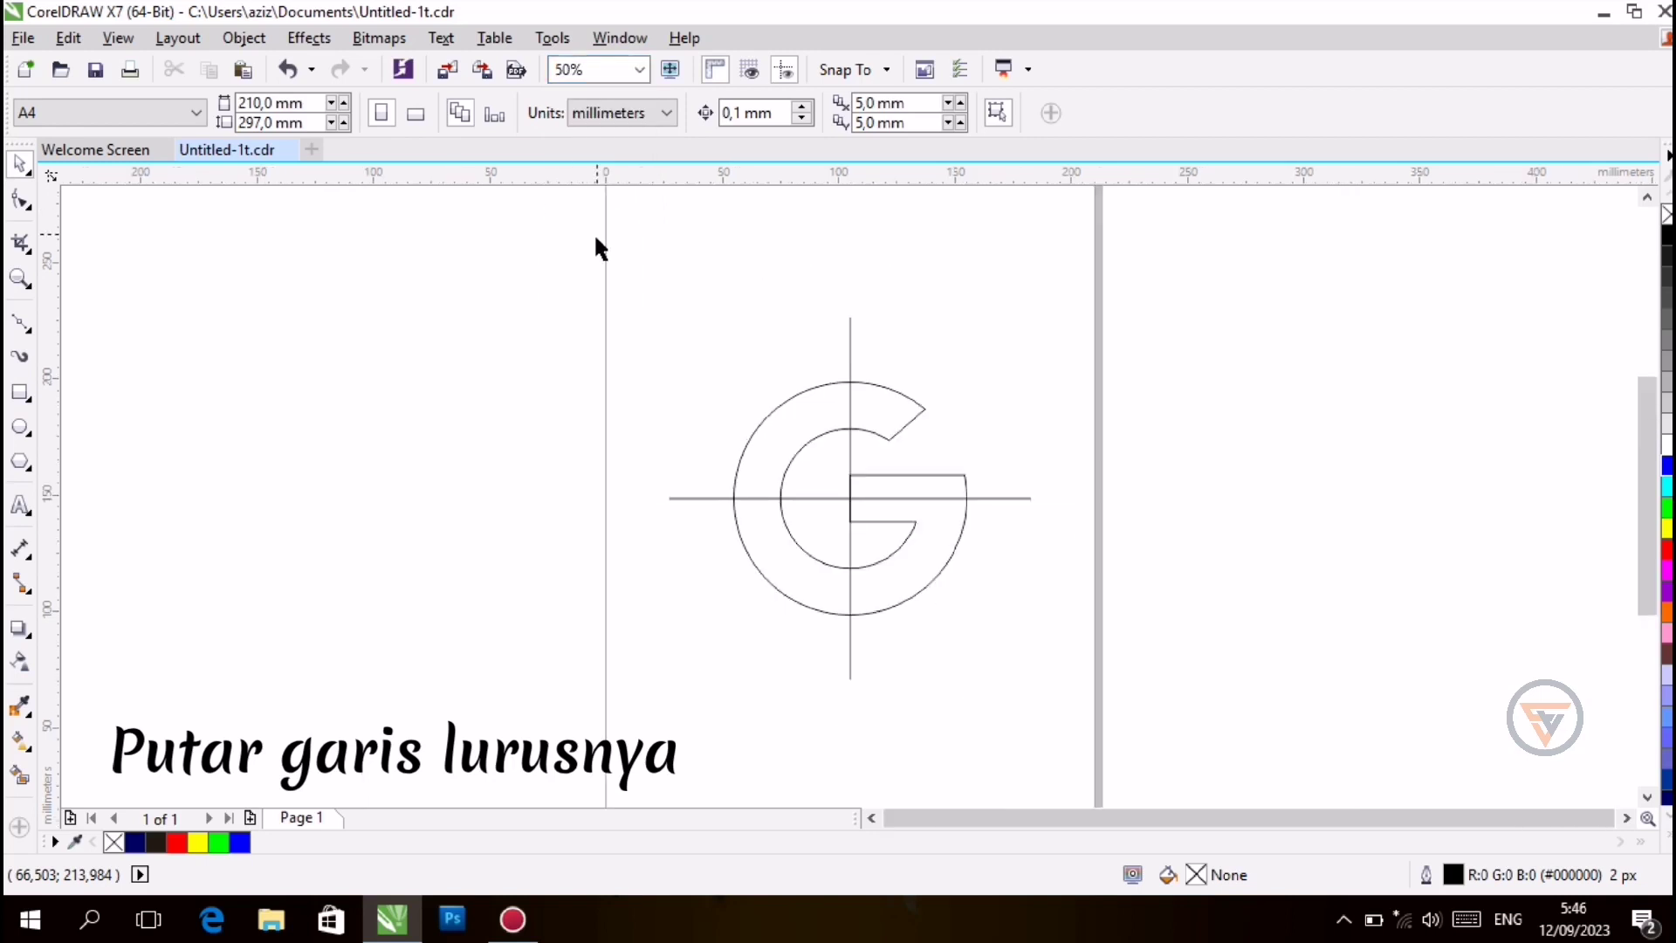
{"action": "left_click", "coordinate": [850, 358]}
{"action": "left_click", "coordinate": [850, 356]}
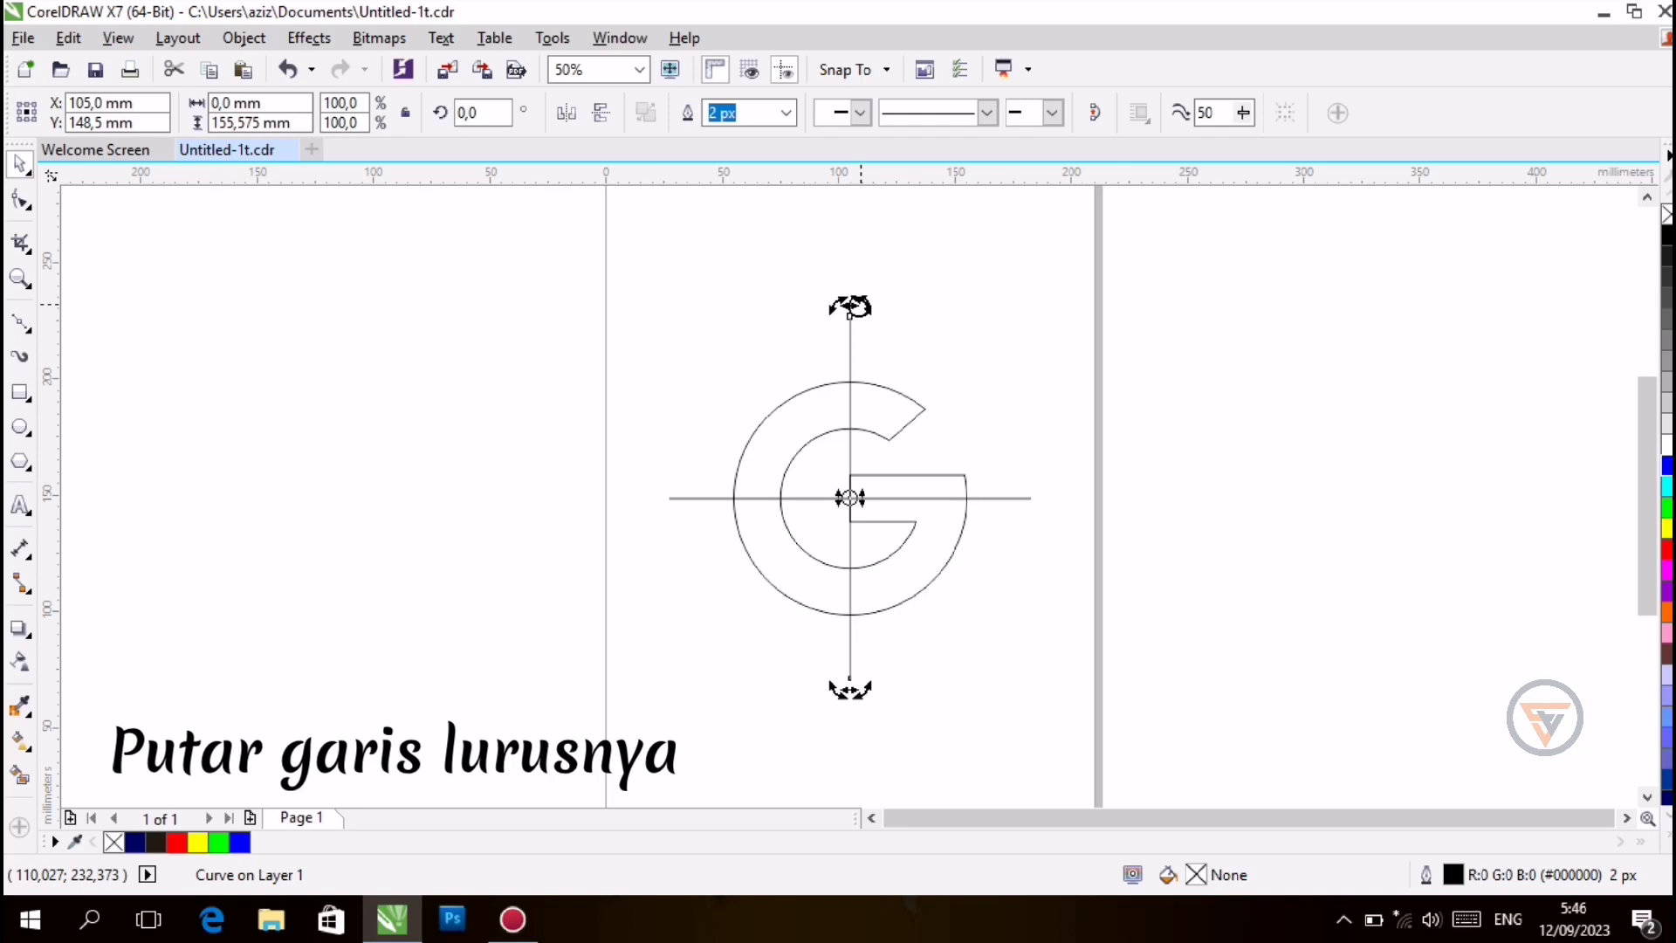
{"action": "left_click_drag", "start_coordinate": [851, 305], "coordinate": [956, 412]}
Move the diagonal line's midpoint to the upper-left corner of the G's bar and rotate it to 311.112° along the cut edge
{"action": "left_click", "coordinate": [851, 494]}
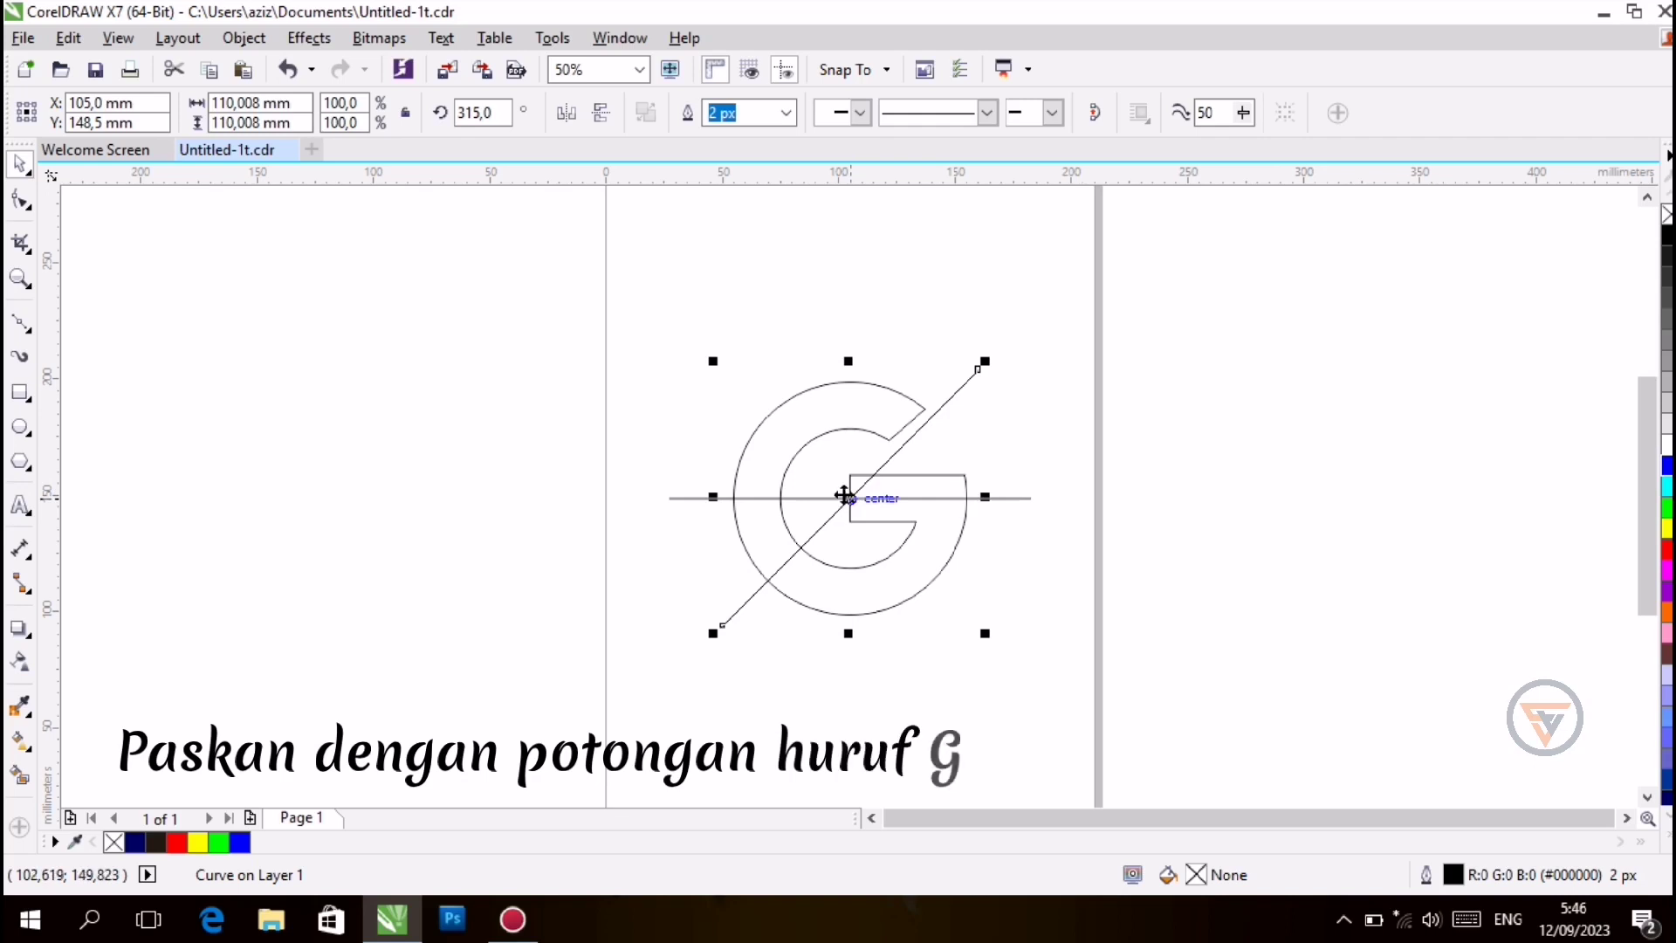
{"action": "left_click_drag", "start_coordinate": [846, 494], "coordinate": [842, 487]}
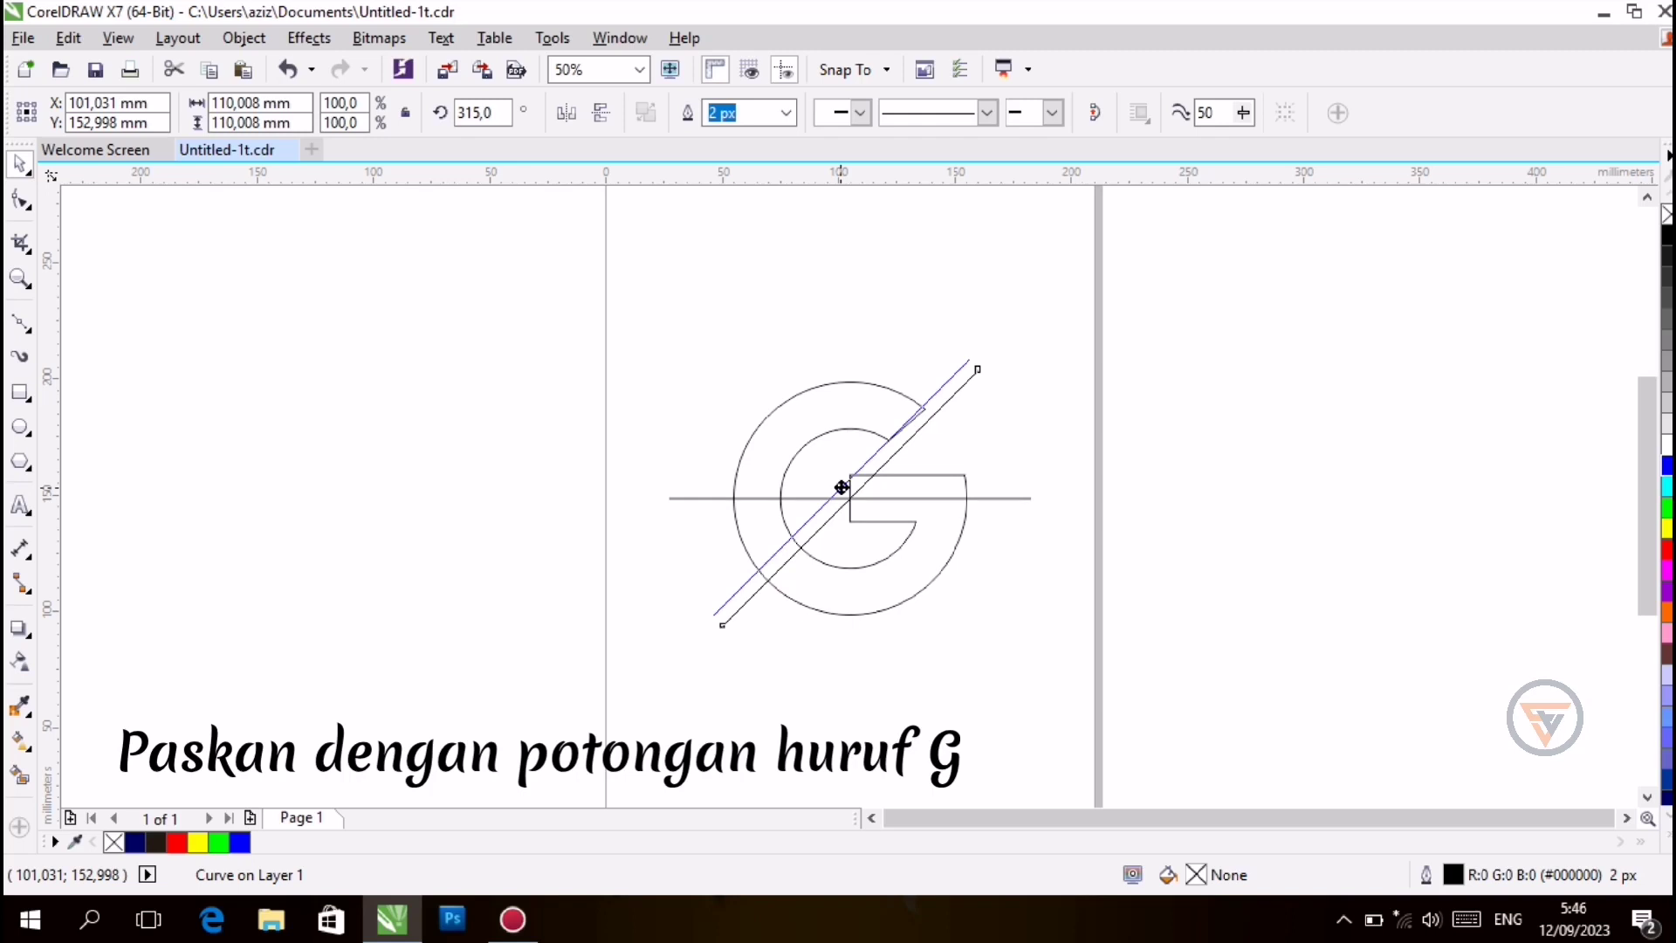
{"action": "left_click_drag", "start_coordinate": [842, 486], "coordinate": [841, 485]}
{"action": "left_click_drag", "start_coordinate": [841, 484], "coordinate": [841, 482]}
{"action": "left_click", "coordinate": [839, 482]}
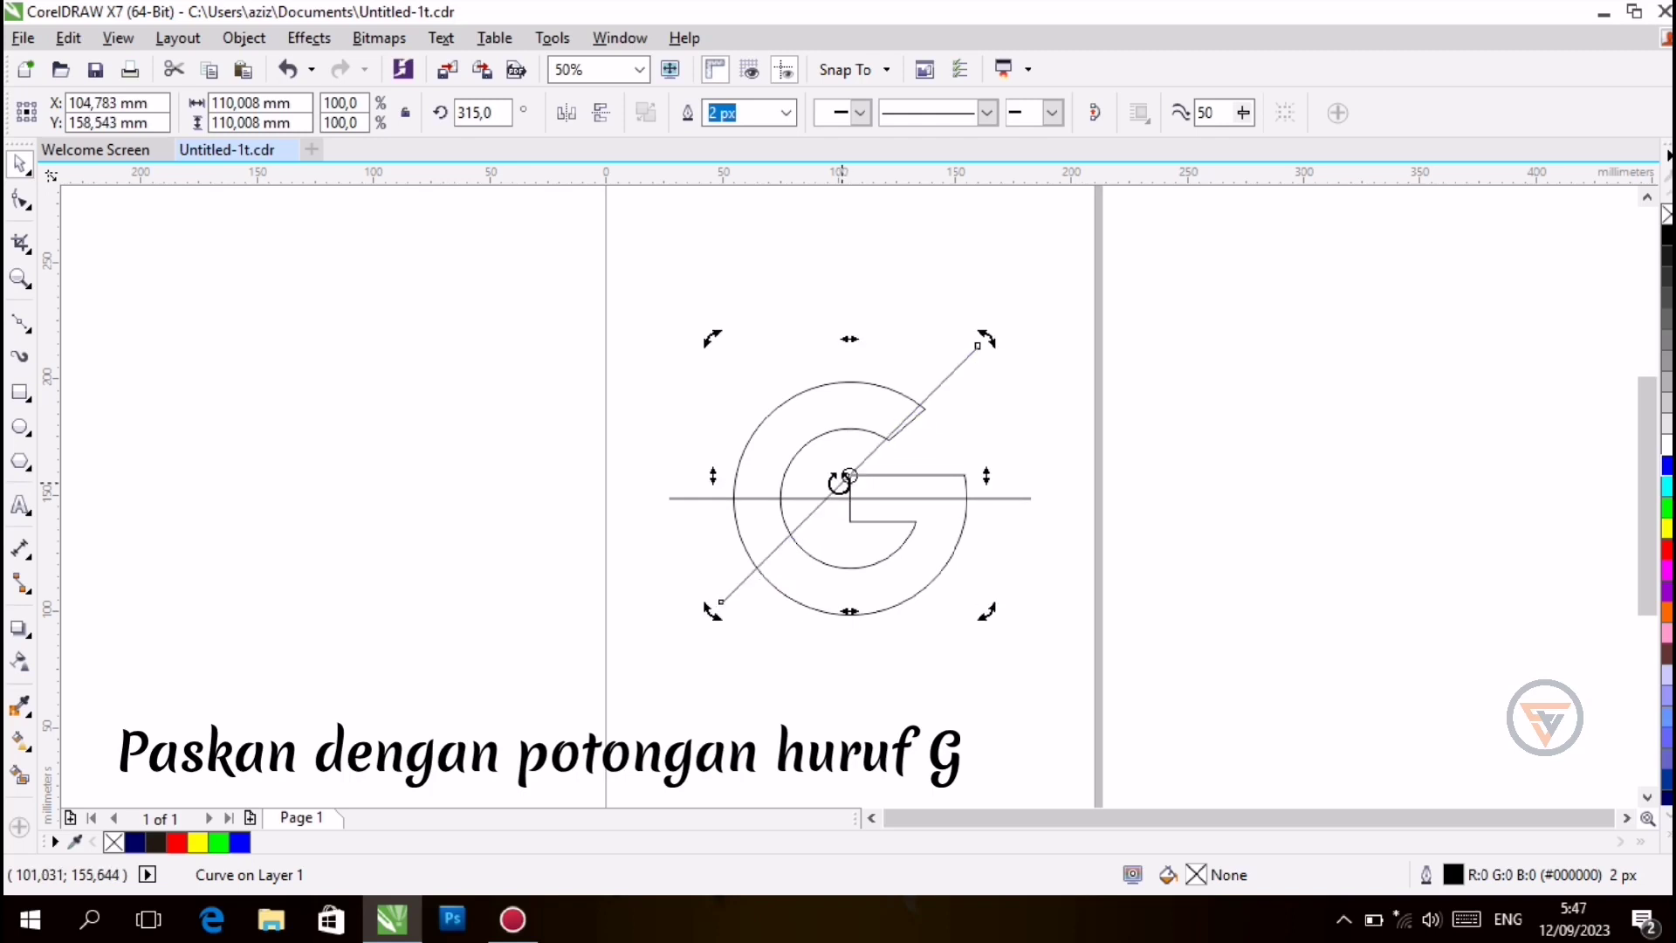
{"action": "left_click_drag", "start_coordinate": [982, 340], "coordinate": [995, 343]}
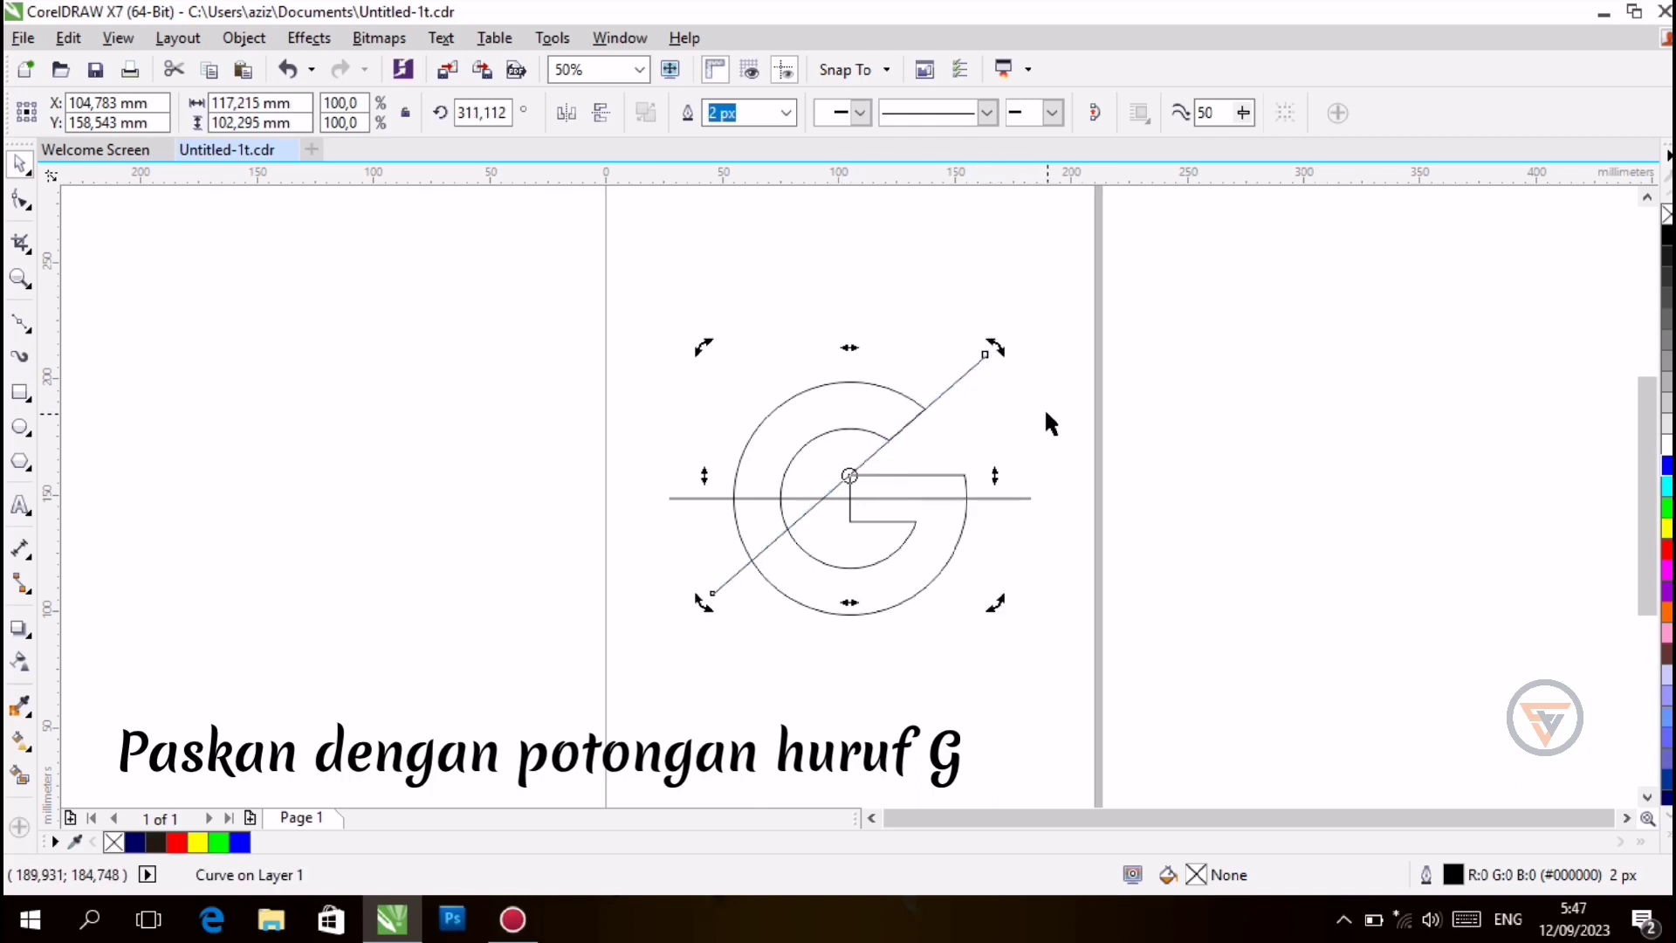
{"action": "left_click", "coordinate": [1048, 423]}
Copy and paste the diagonal line in place and mirror the copy vertically
{"action": "left_click", "coordinate": [947, 388]}
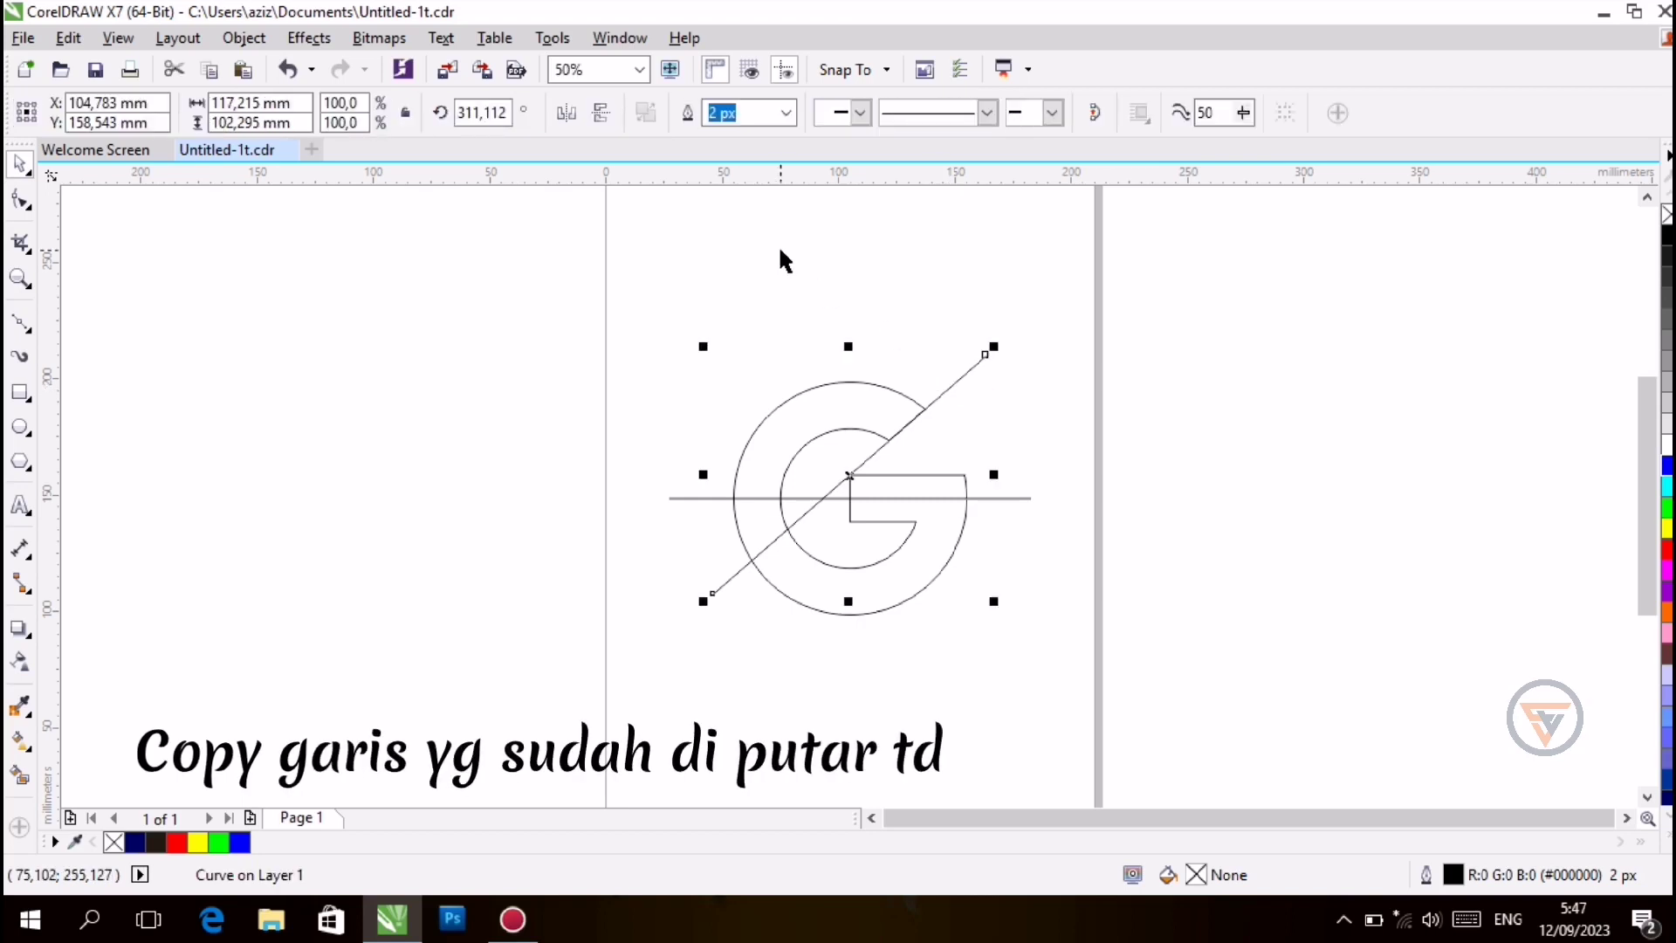
{"action": "right_click", "coordinate": [954, 382]}
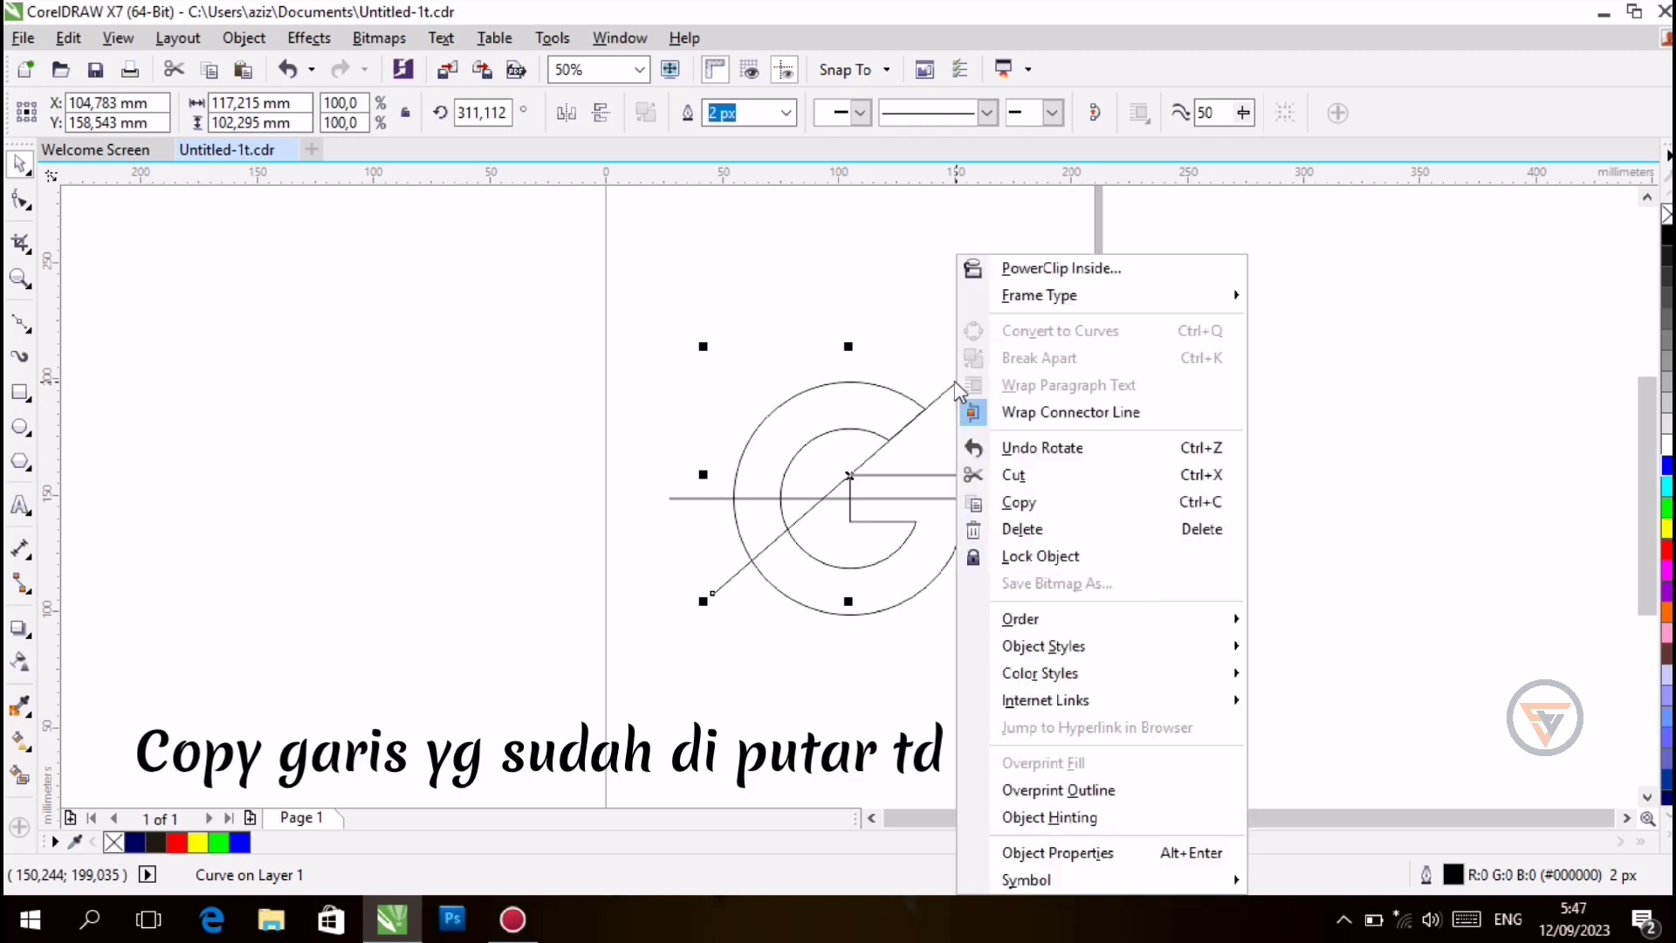
{"action": "left_click", "coordinate": [1034, 505]}
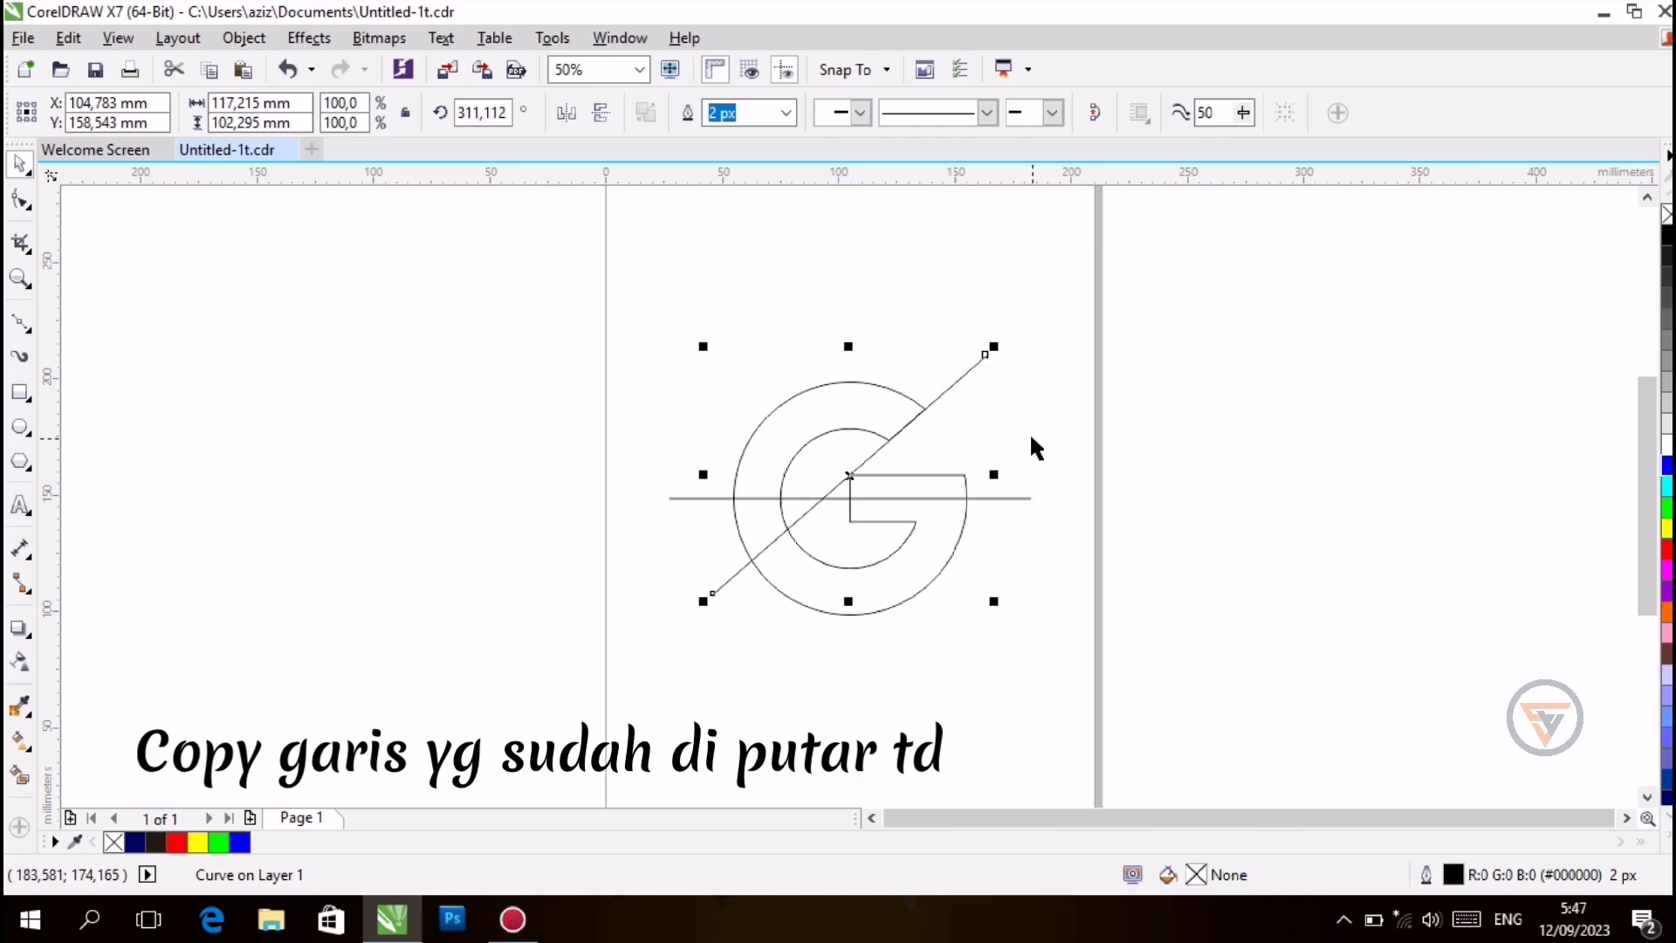
{"action": "left_click", "coordinate": [1031, 436]}
{"action": "right_click", "coordinate": [1031, 439]}
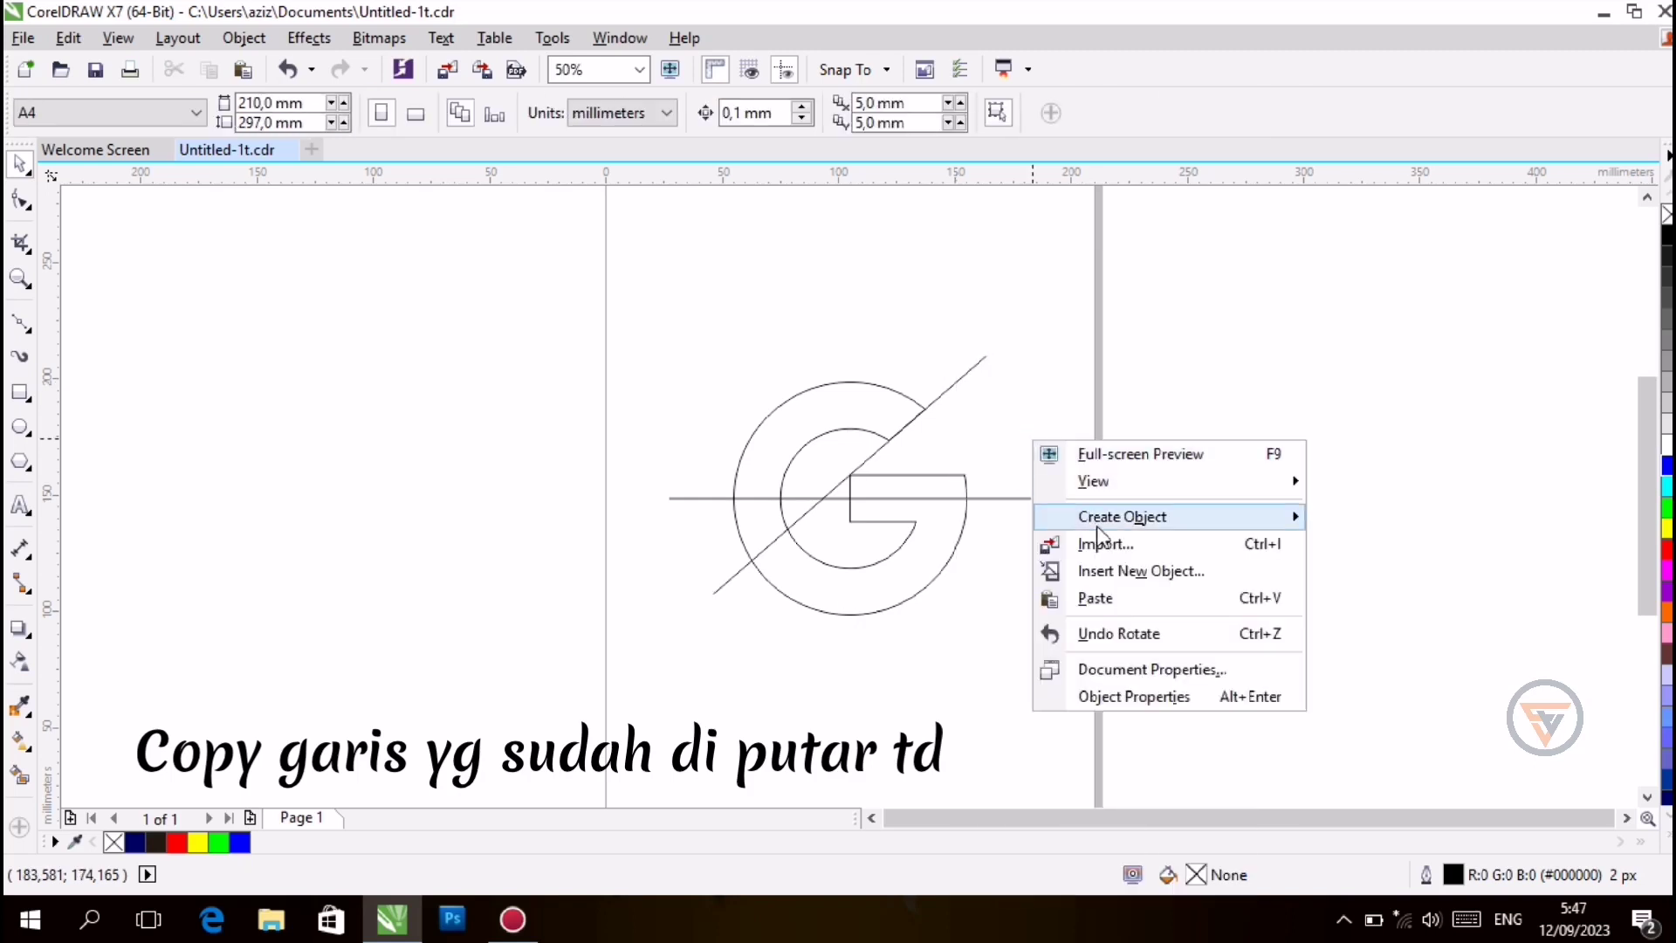
{"action": "left_click", "coordinate": [1132, 600]}
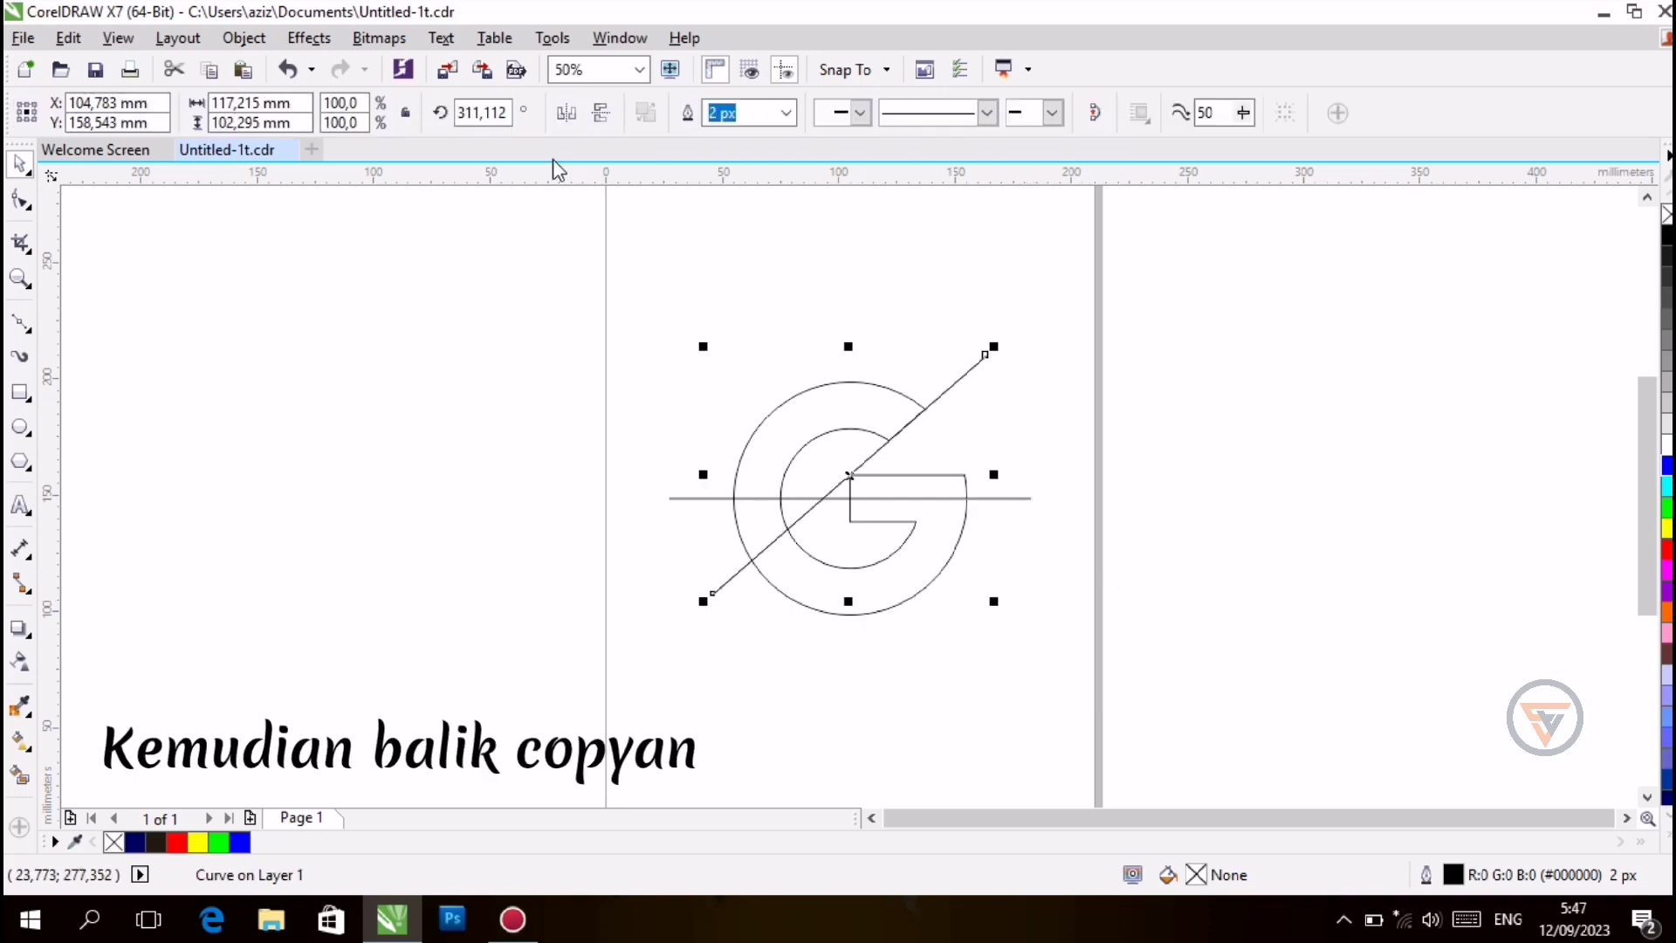
{"action": "left_click", "coordinate": [601, 113]}
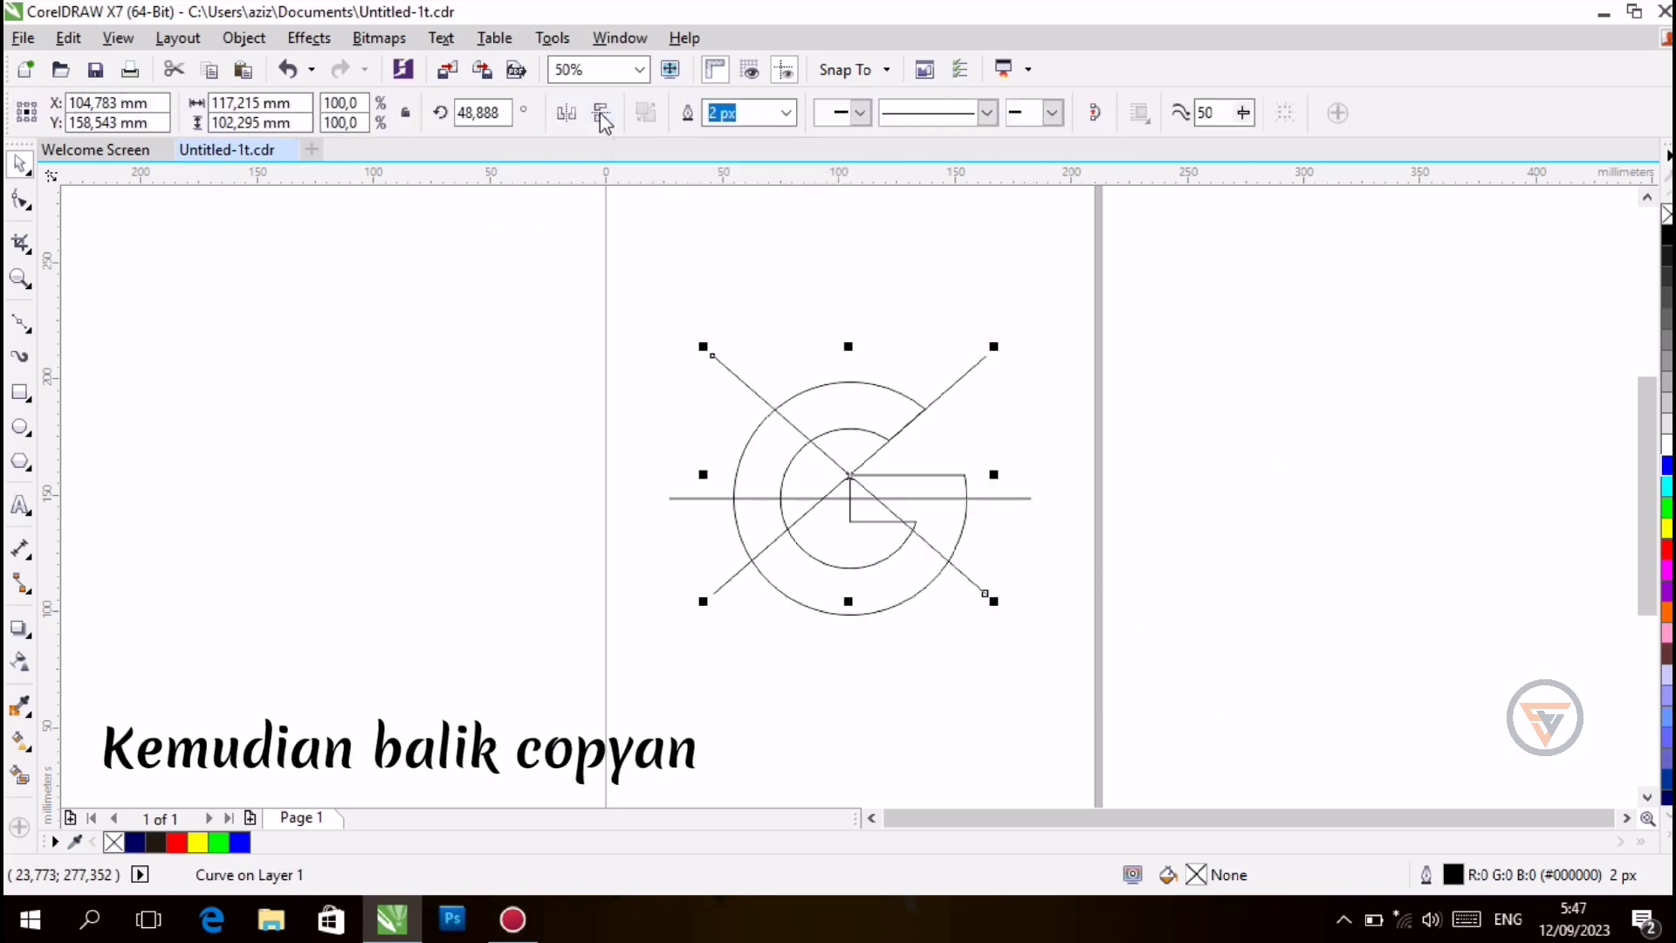
Move the mirrored diagonal line down so its midpoint sits on the lower-left corner of the G's bar
{"action": "left_click", "coordinate": [643, 71]}
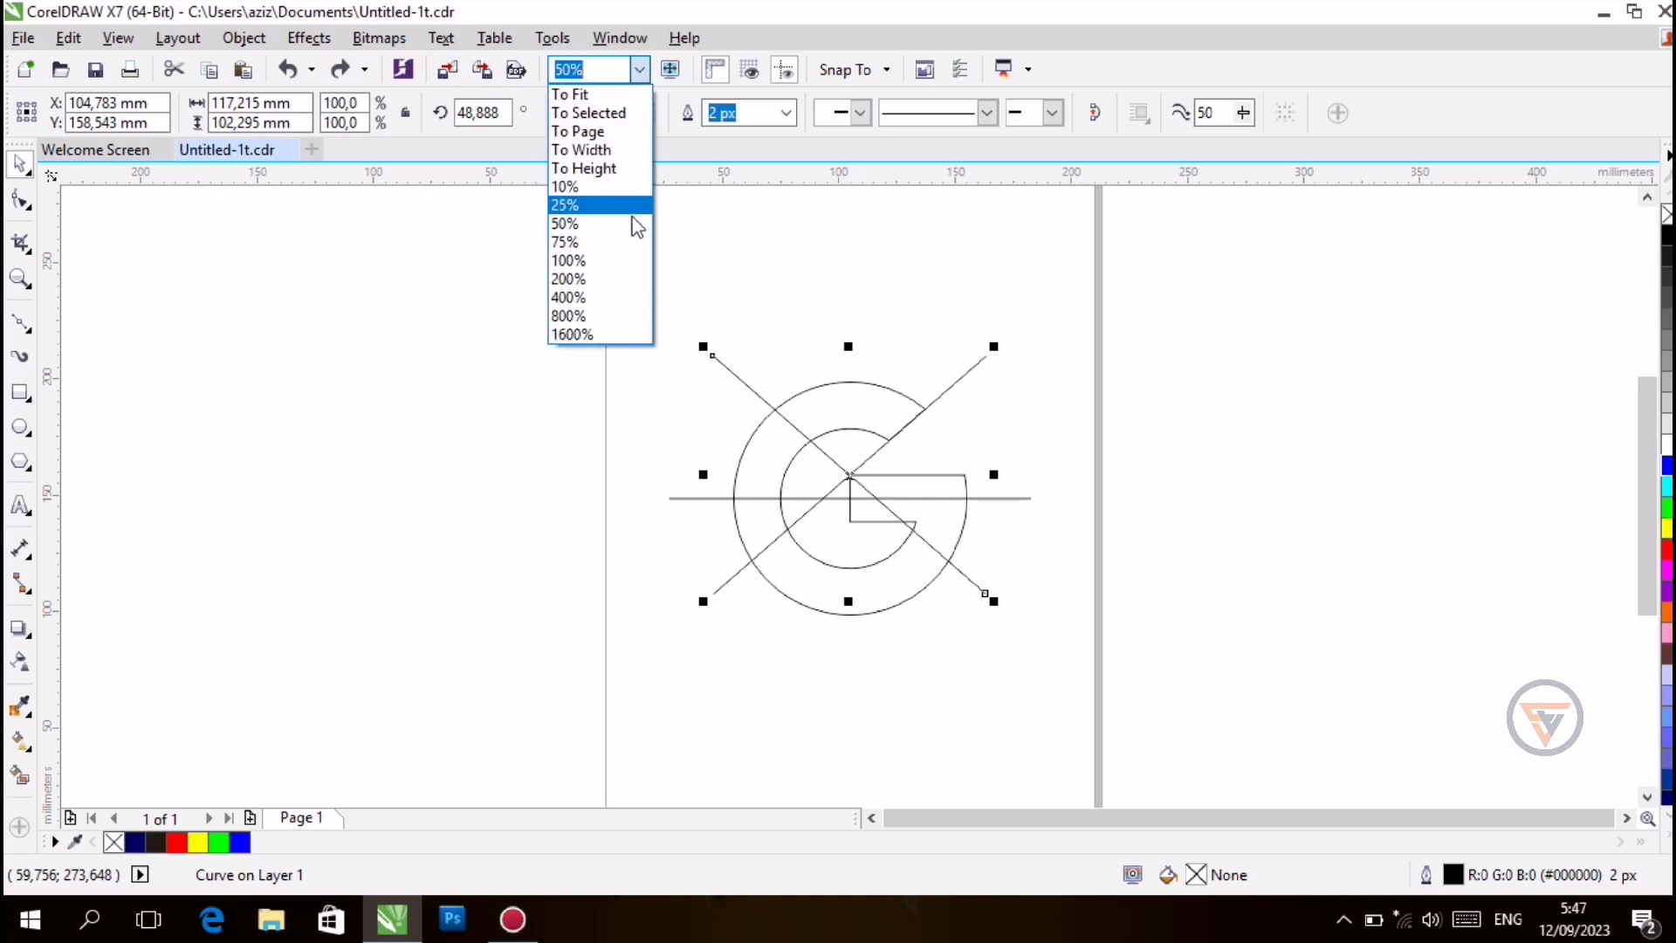
{"action": "left_click", "coordinate": [625, 262]}
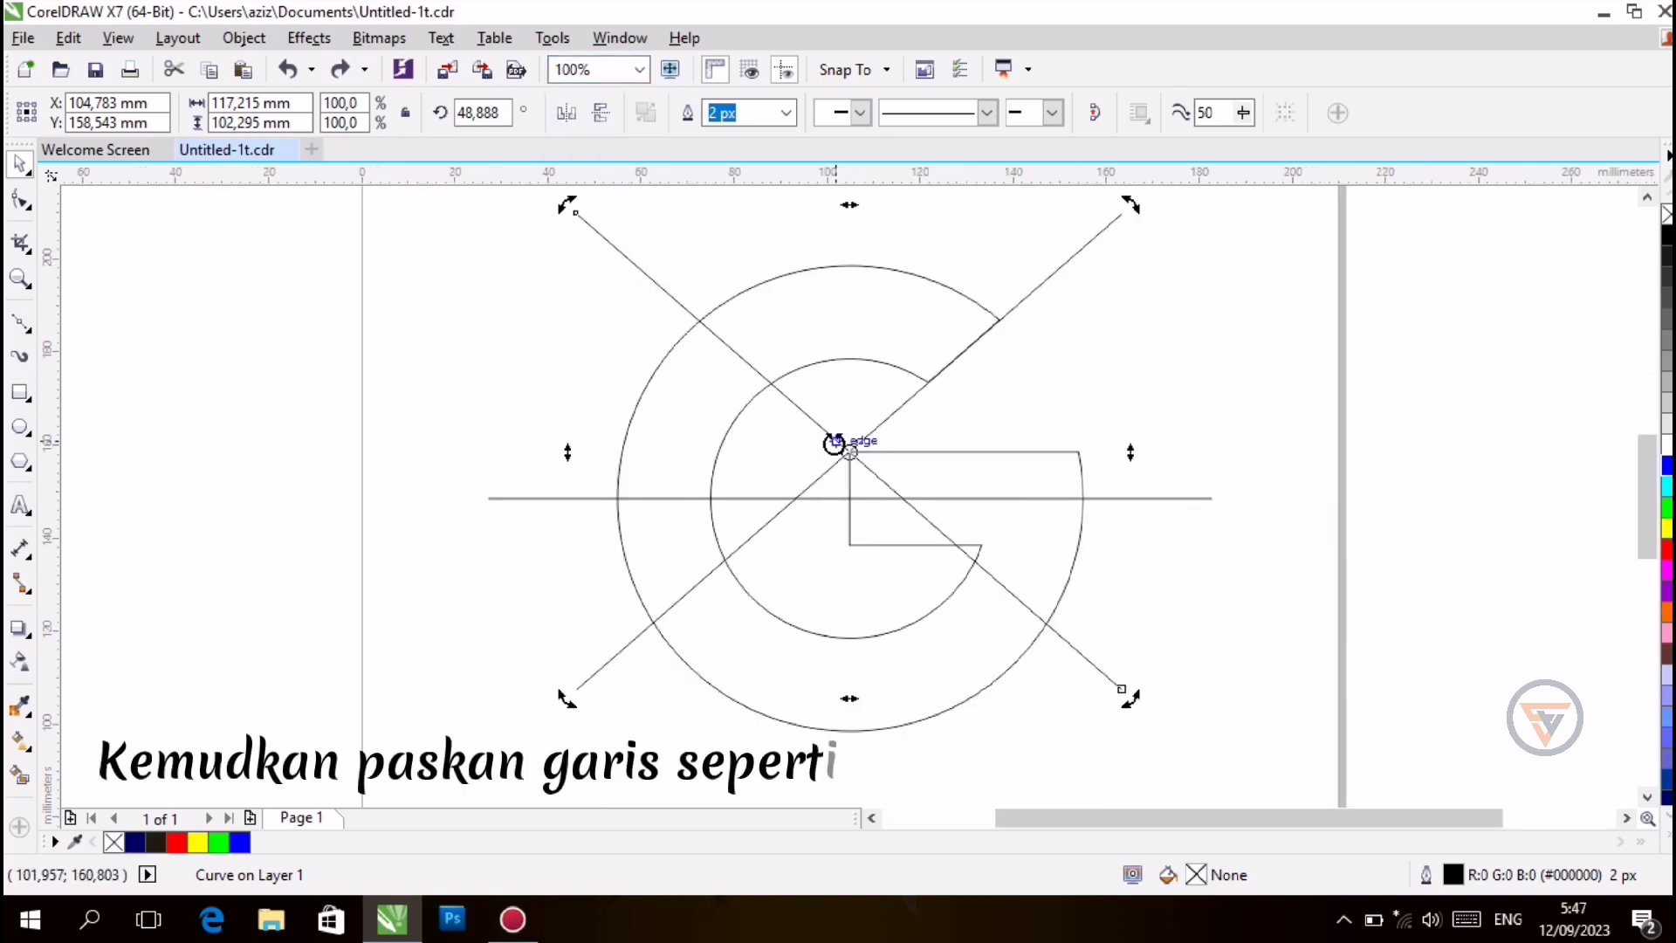
{"action": "left_click", "coordinate": [1102, 646]}
{"action": "left_click", "coordinate": [1082, 655]}
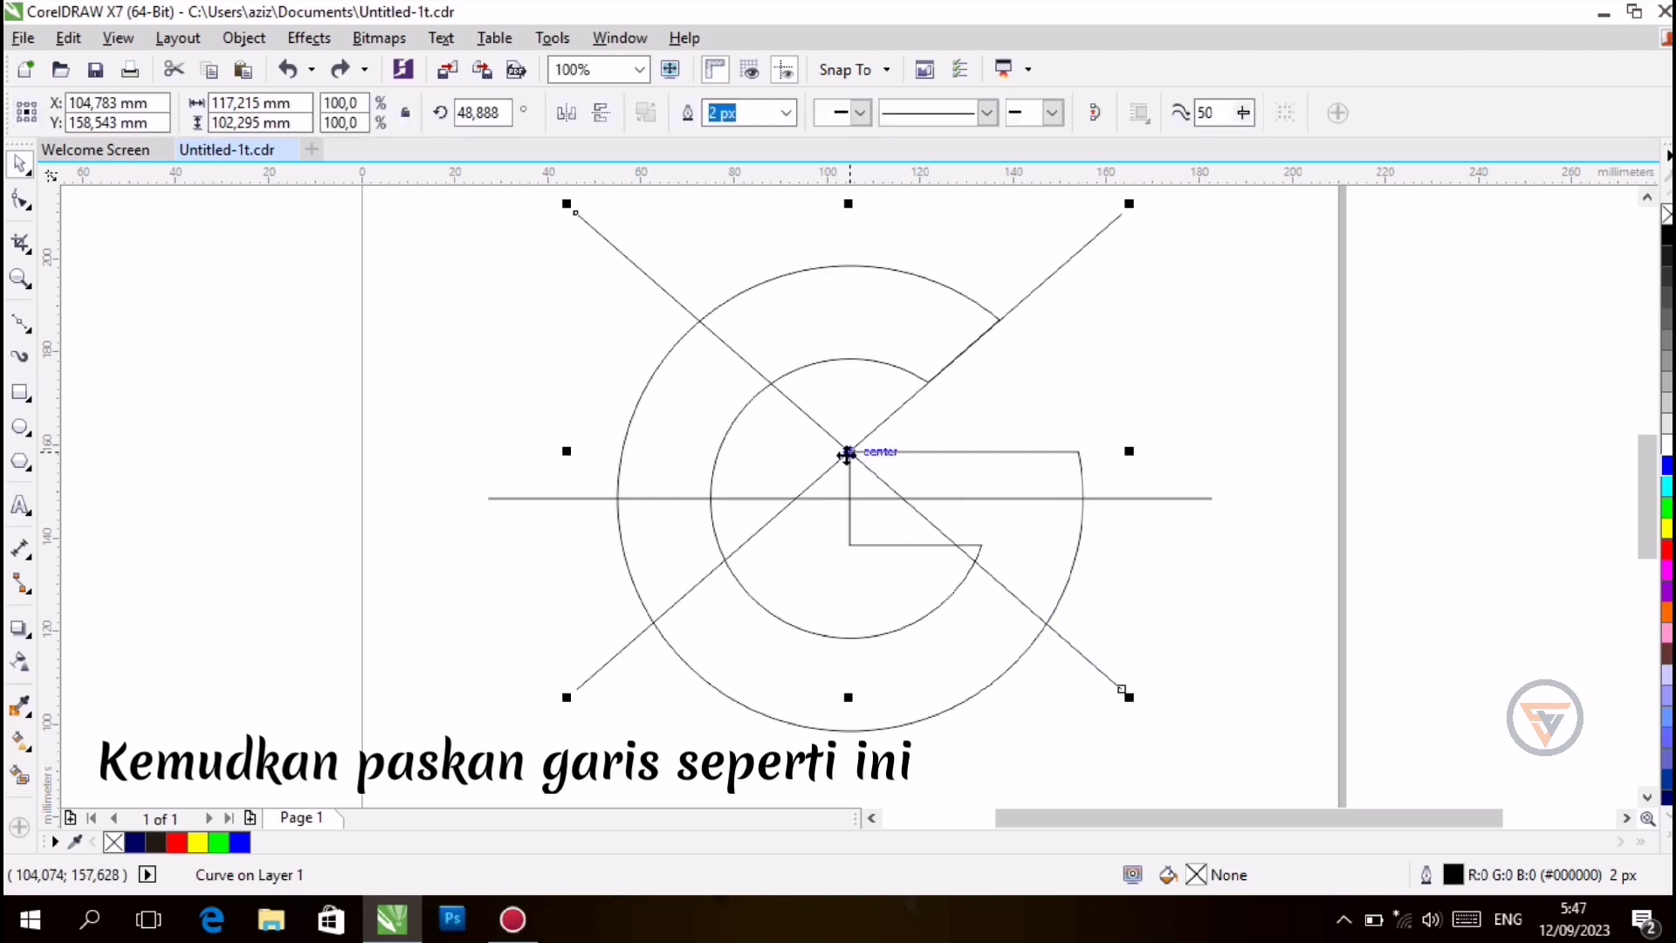
{"action": "left_click_drag", "start_coordinate": [846, 454], "coordinate": [816, 543]}
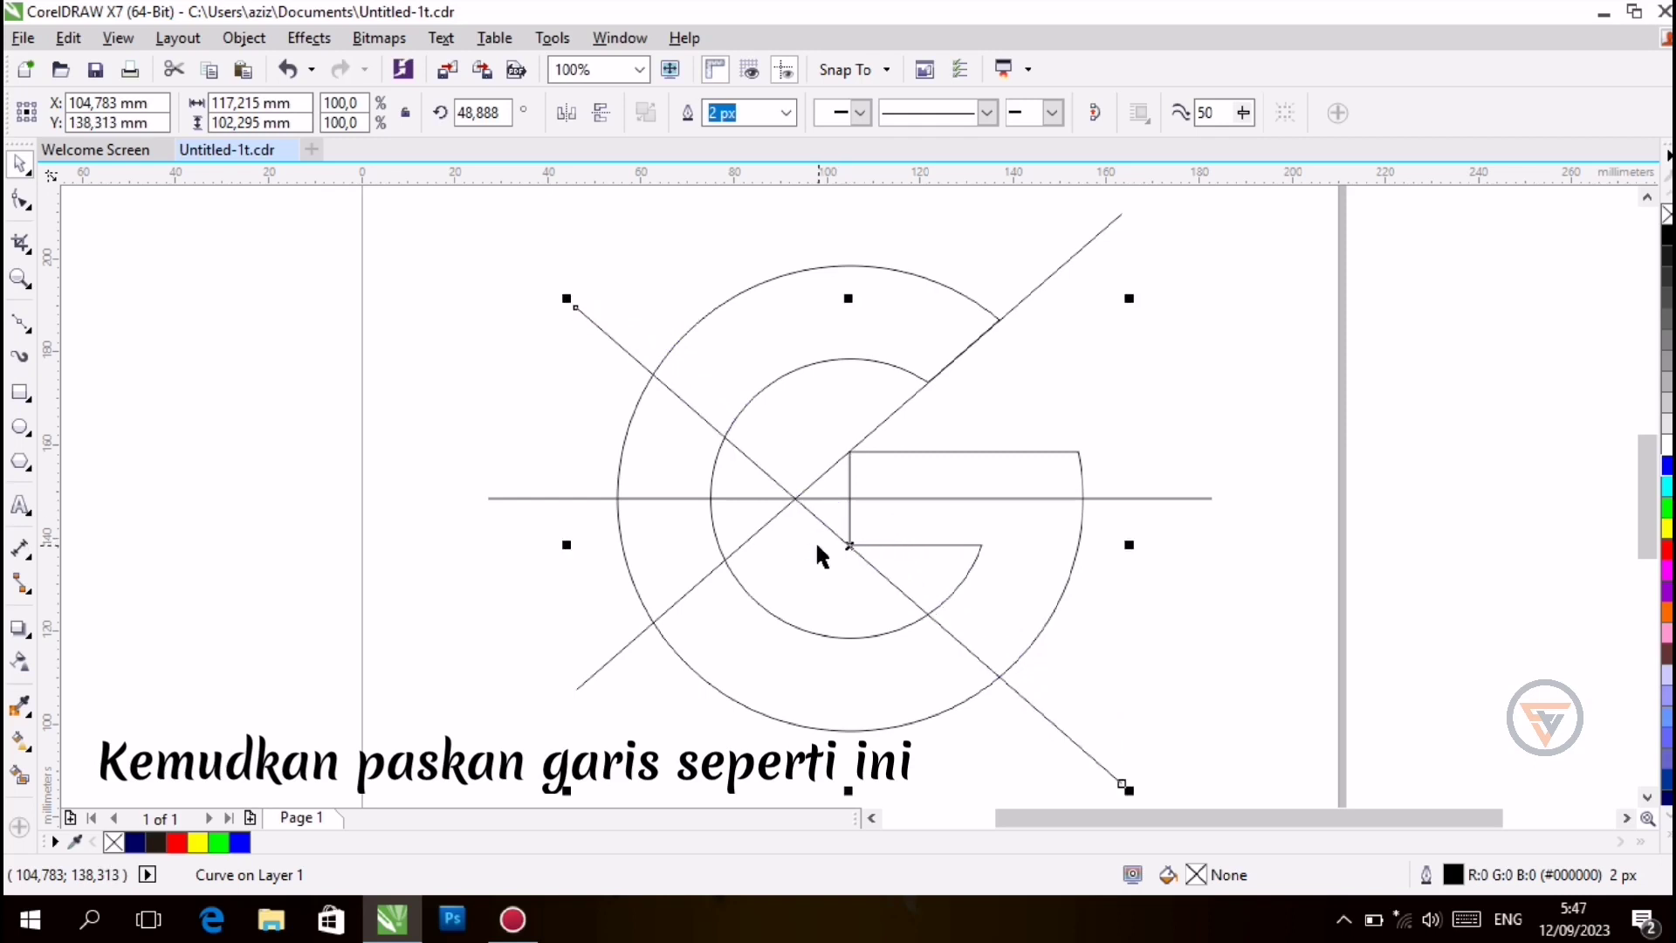
Delete the horizontal guide line running through the middle of the G
{"action": "left_click", "coordinate": [1319, 585]}
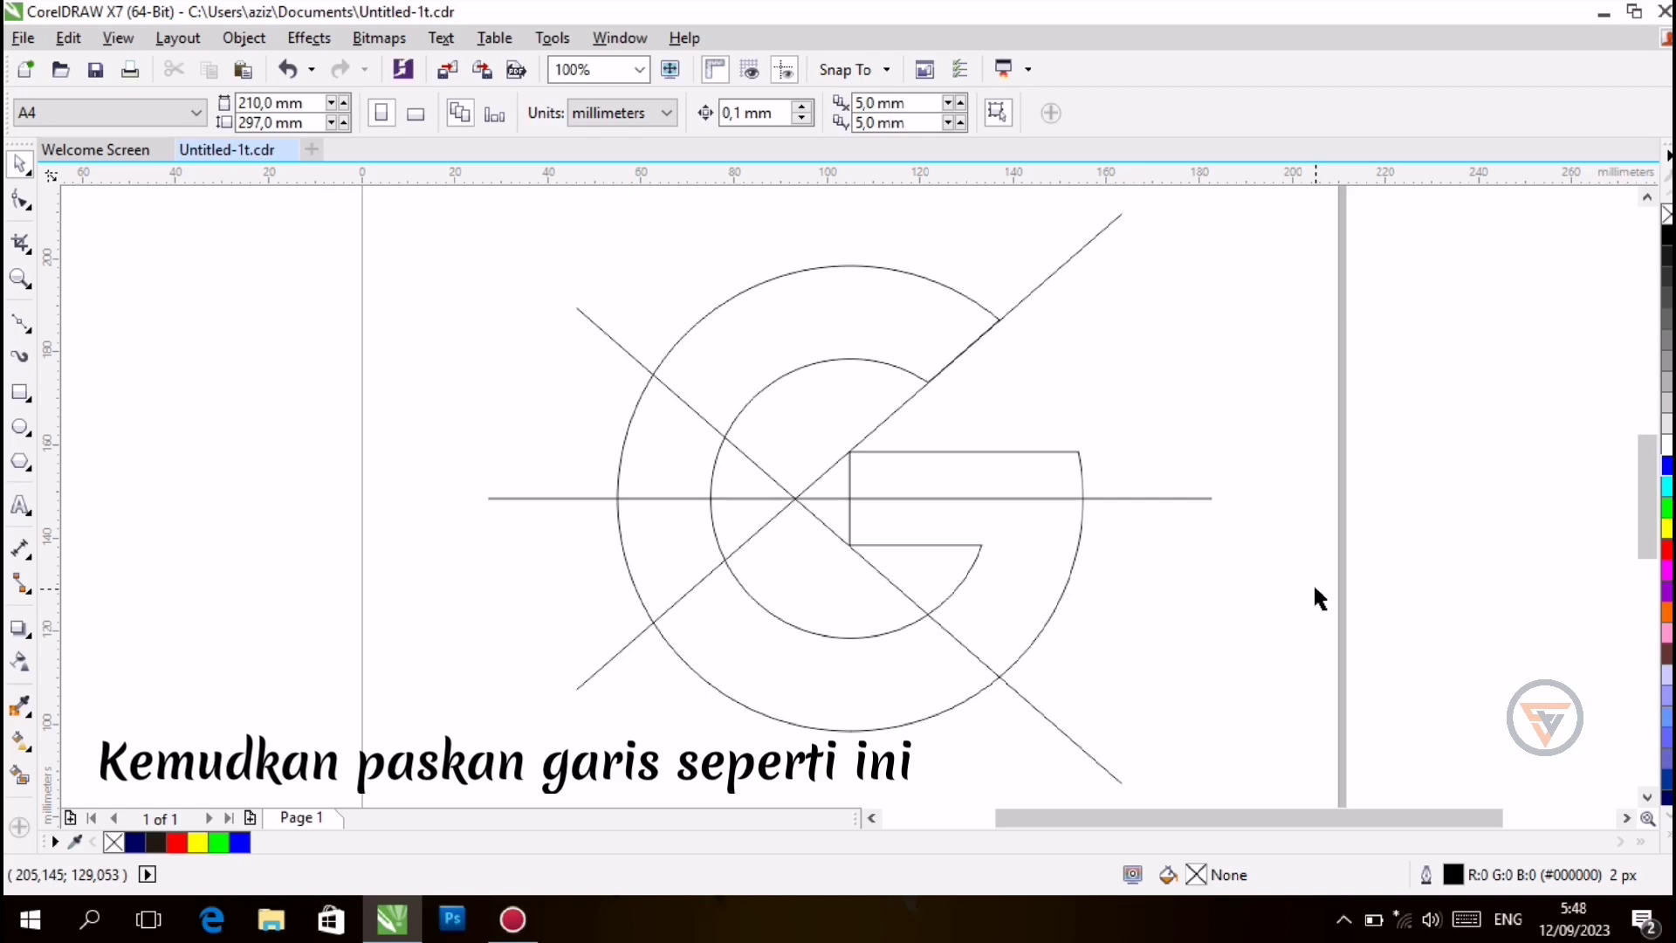
{"action": "left_click", "coordinate": [1198, 499]}
{"action": "key", "text": "Delete"}
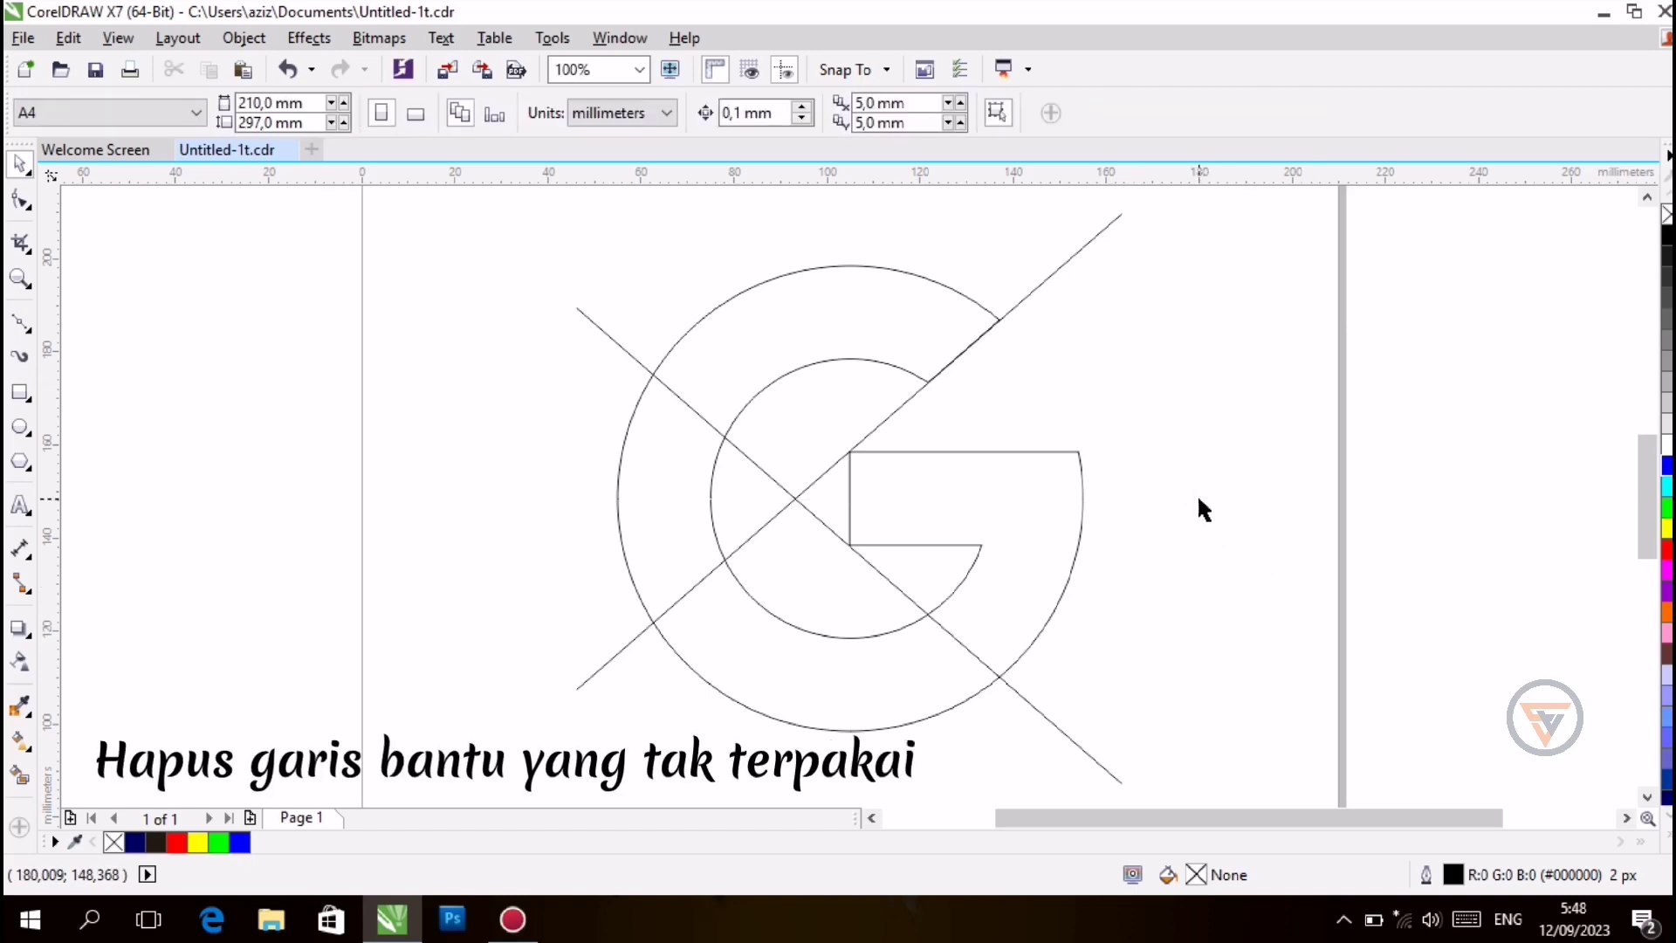
Cut the G along both diagonal guide lines by applying Simplify with each line and the letter shape
{"action": "left_click", "coordinate": [1030, 702]}
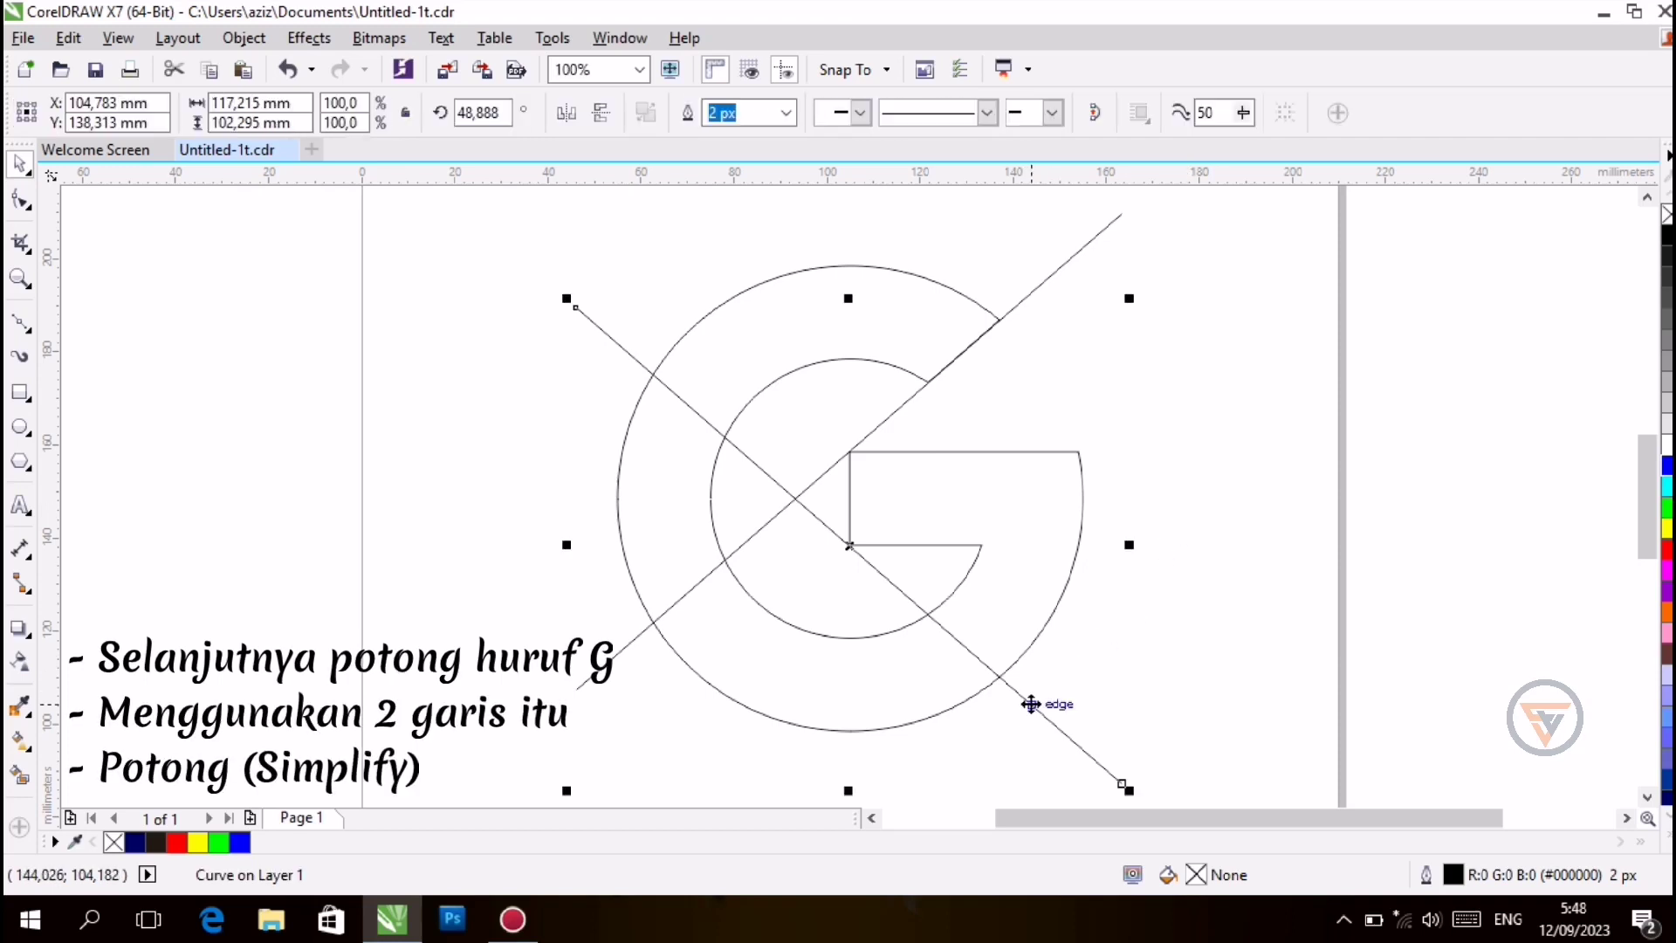
{"action": "left_click", "coordinate": [988, 690], "text": "shift"}
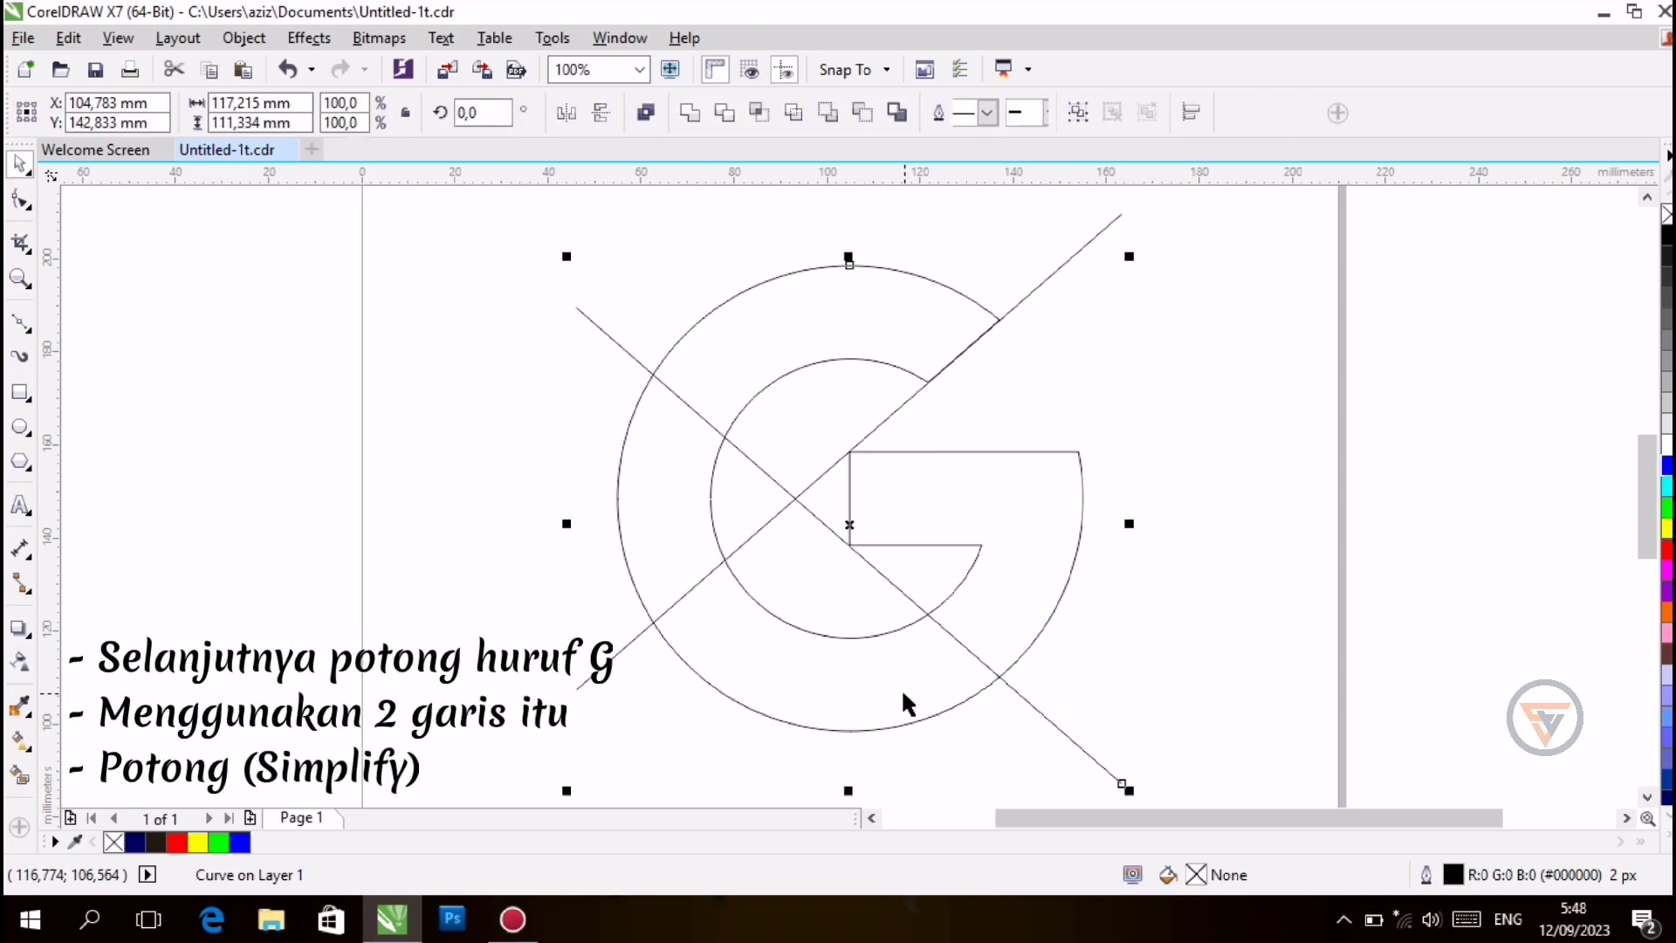
{"action": "left_click", "coordinate": [796, 115]}
{"action": "left_click", "coordinate": [1071, 245]}
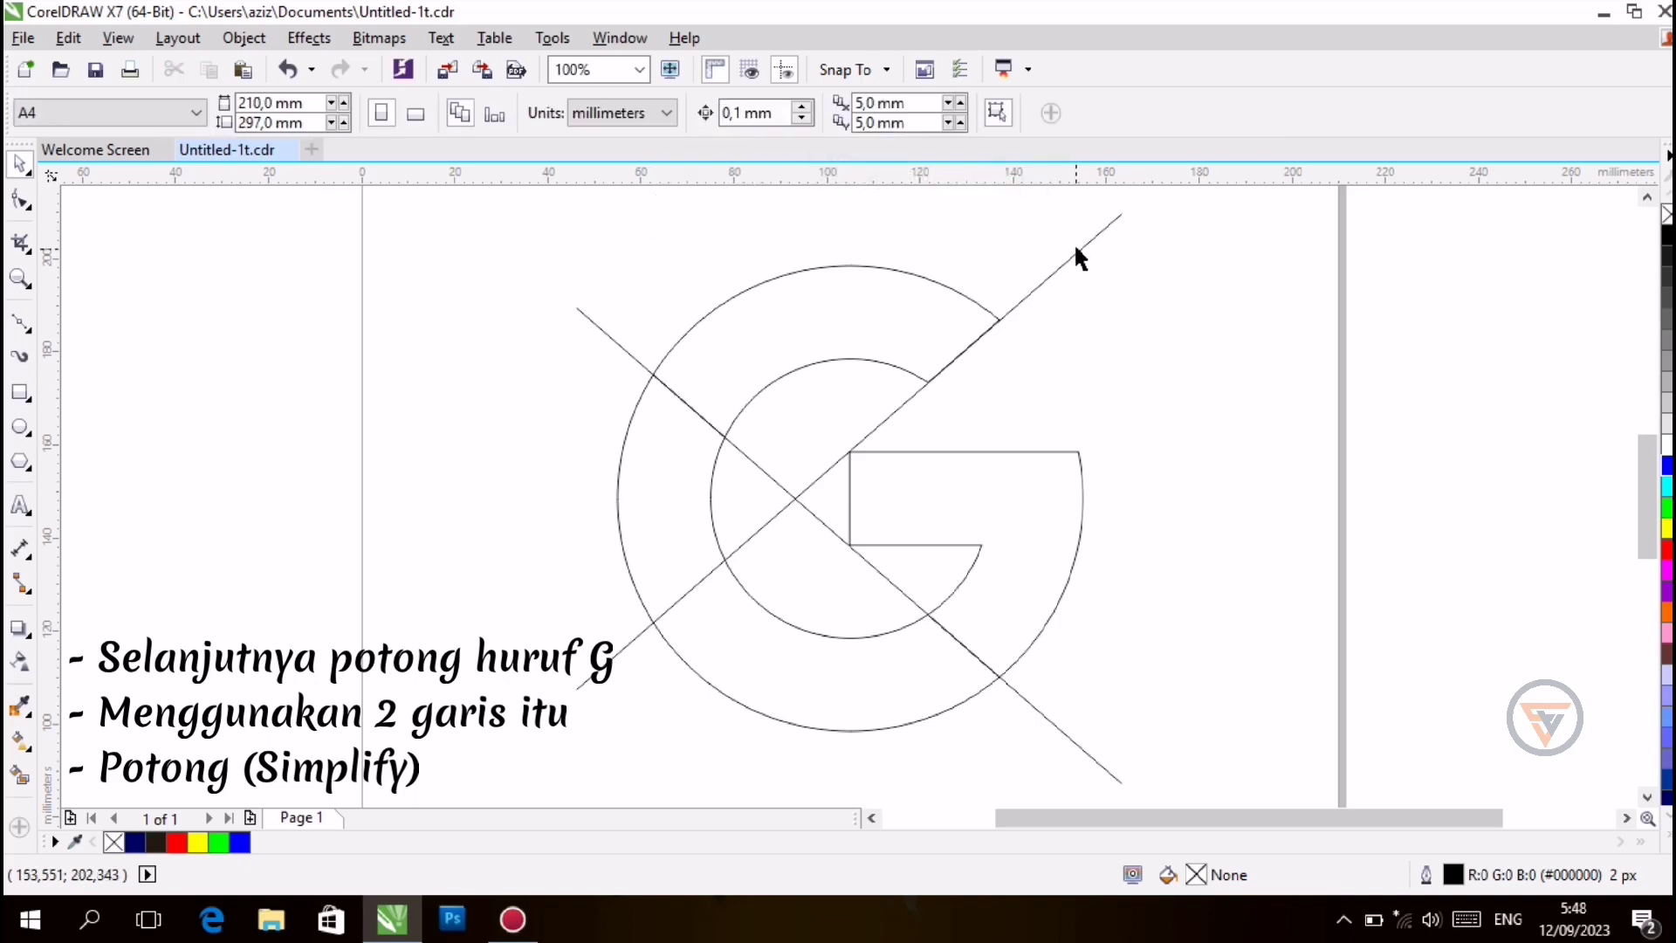
{"action": "left_click", "coordinate": [1075, 250]}
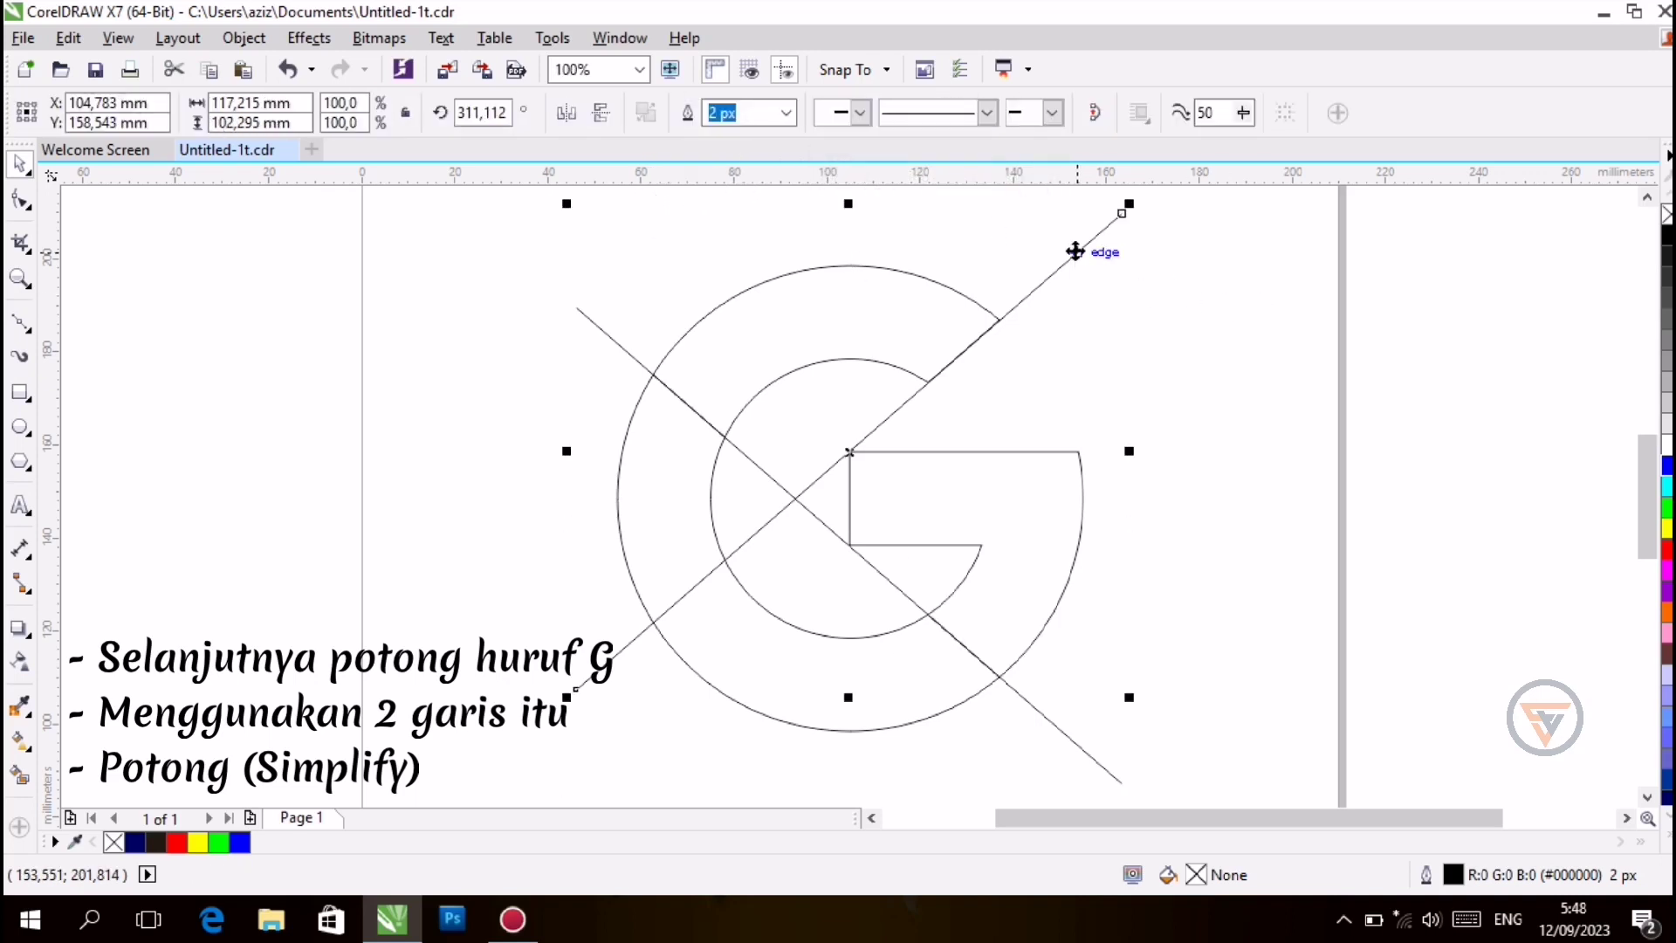
{"action": "left_click", "coordinate": [760, 290], "text": "shift"}
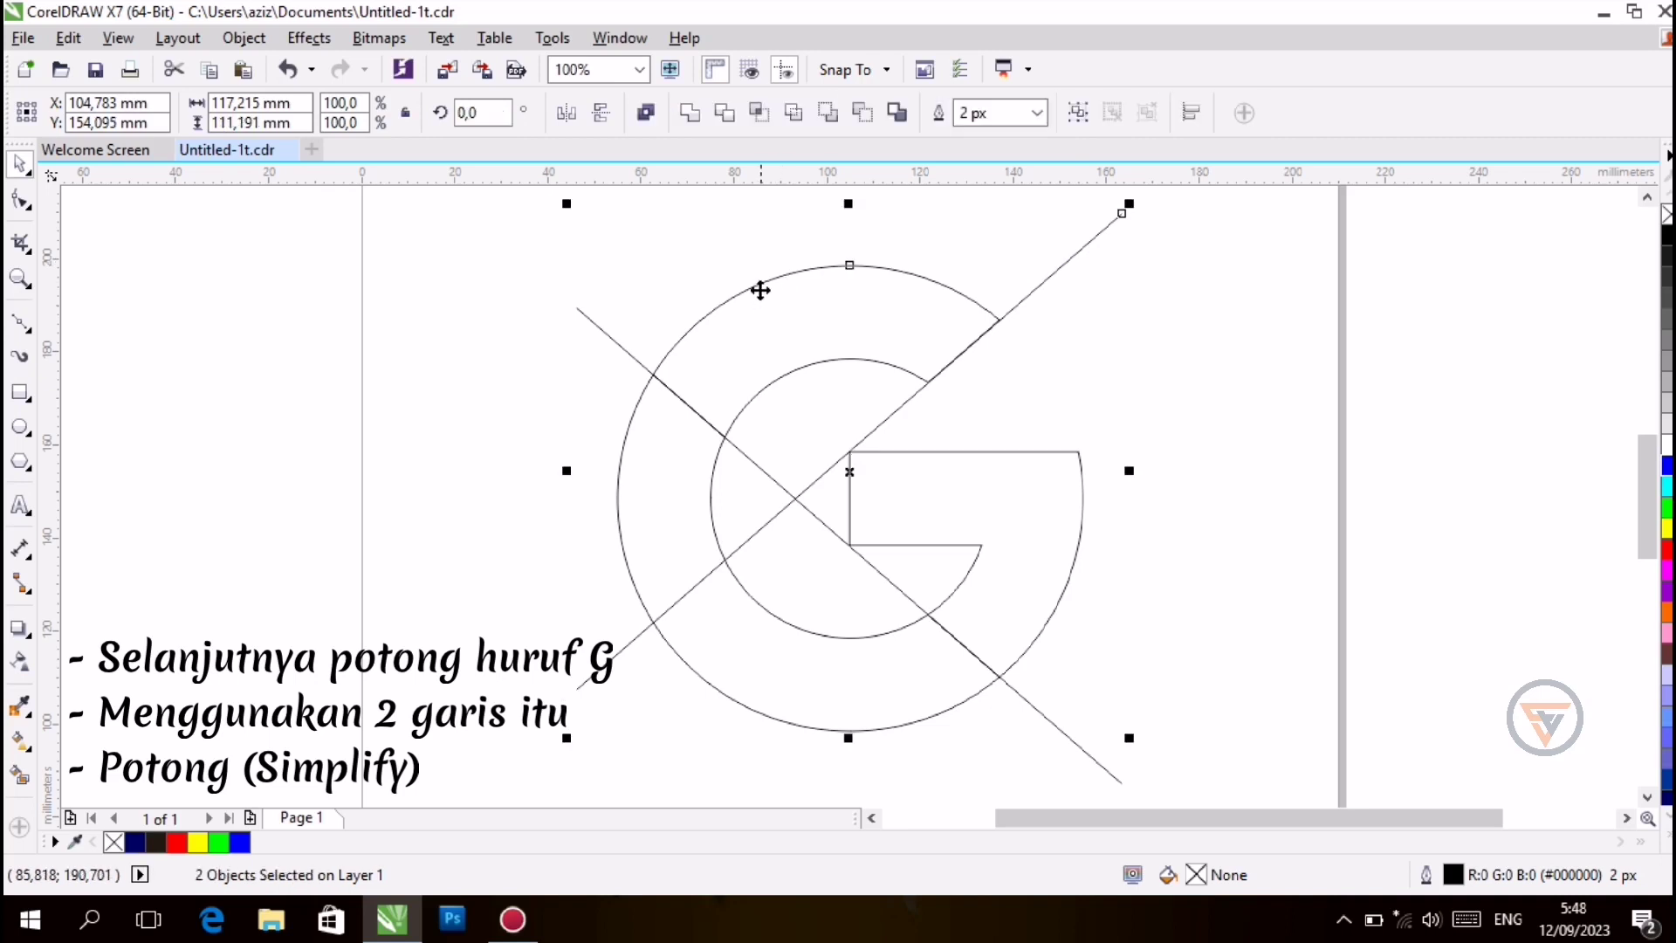
{"action": "left_click", "coordinate": [794, 114]}
{"action": "left_click", "coordinate": [1092, 267]}
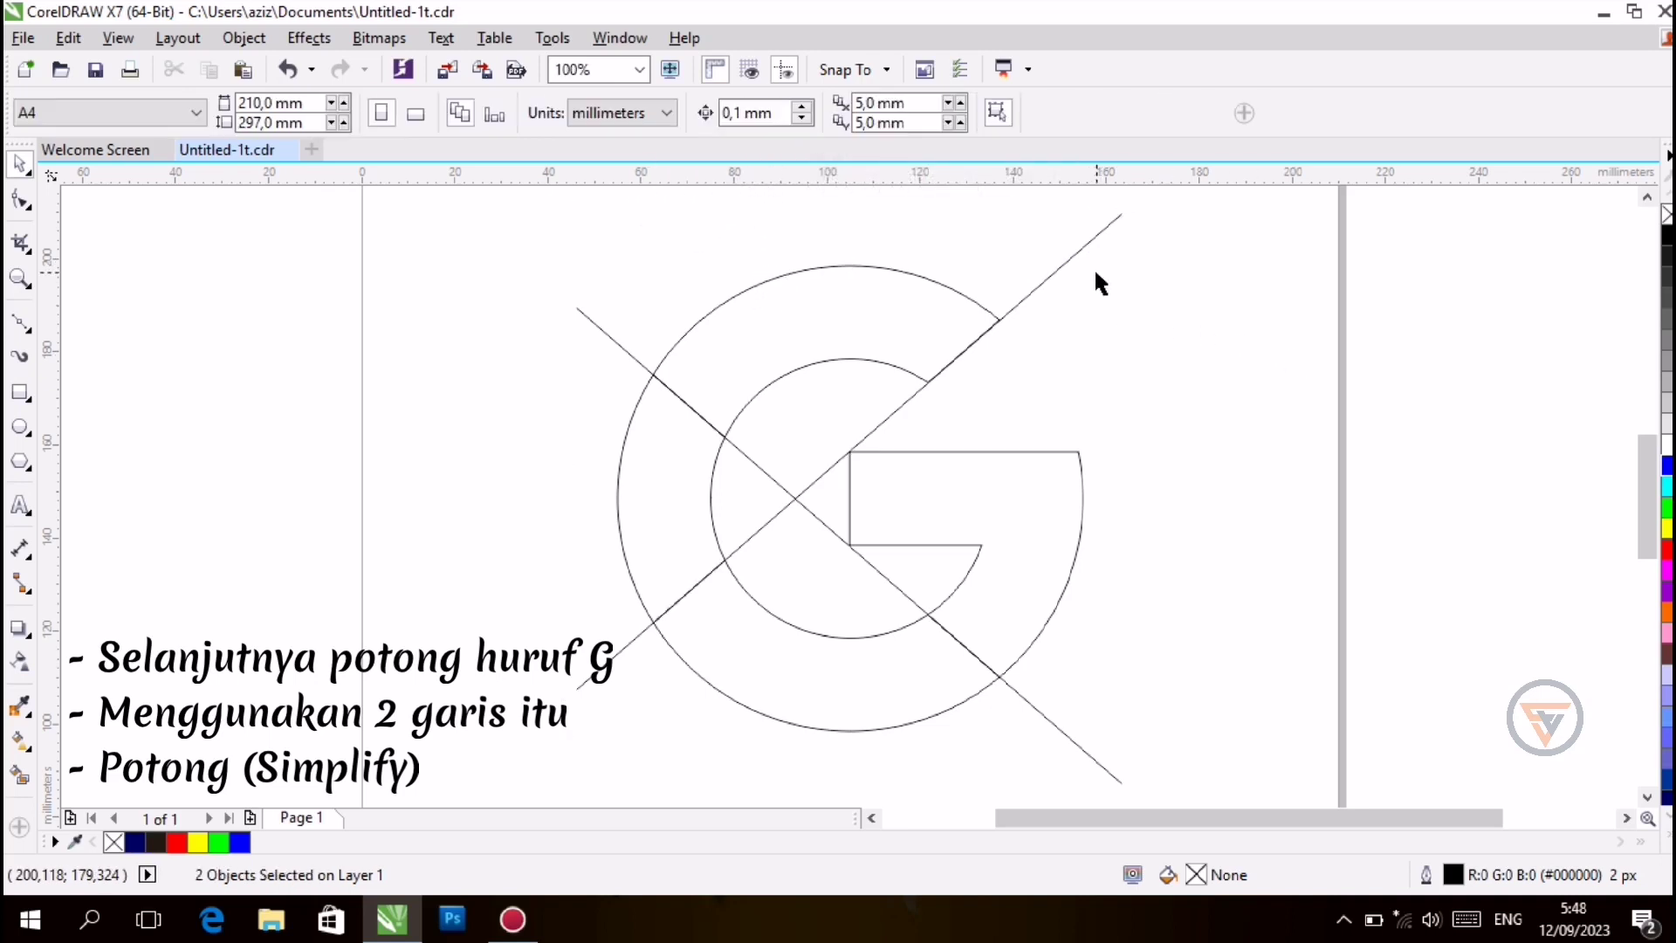
Delete the two diagonal guide lines, leaving only the divided G outline
{"action": "left_click", "coordinate": [1085, 234]}
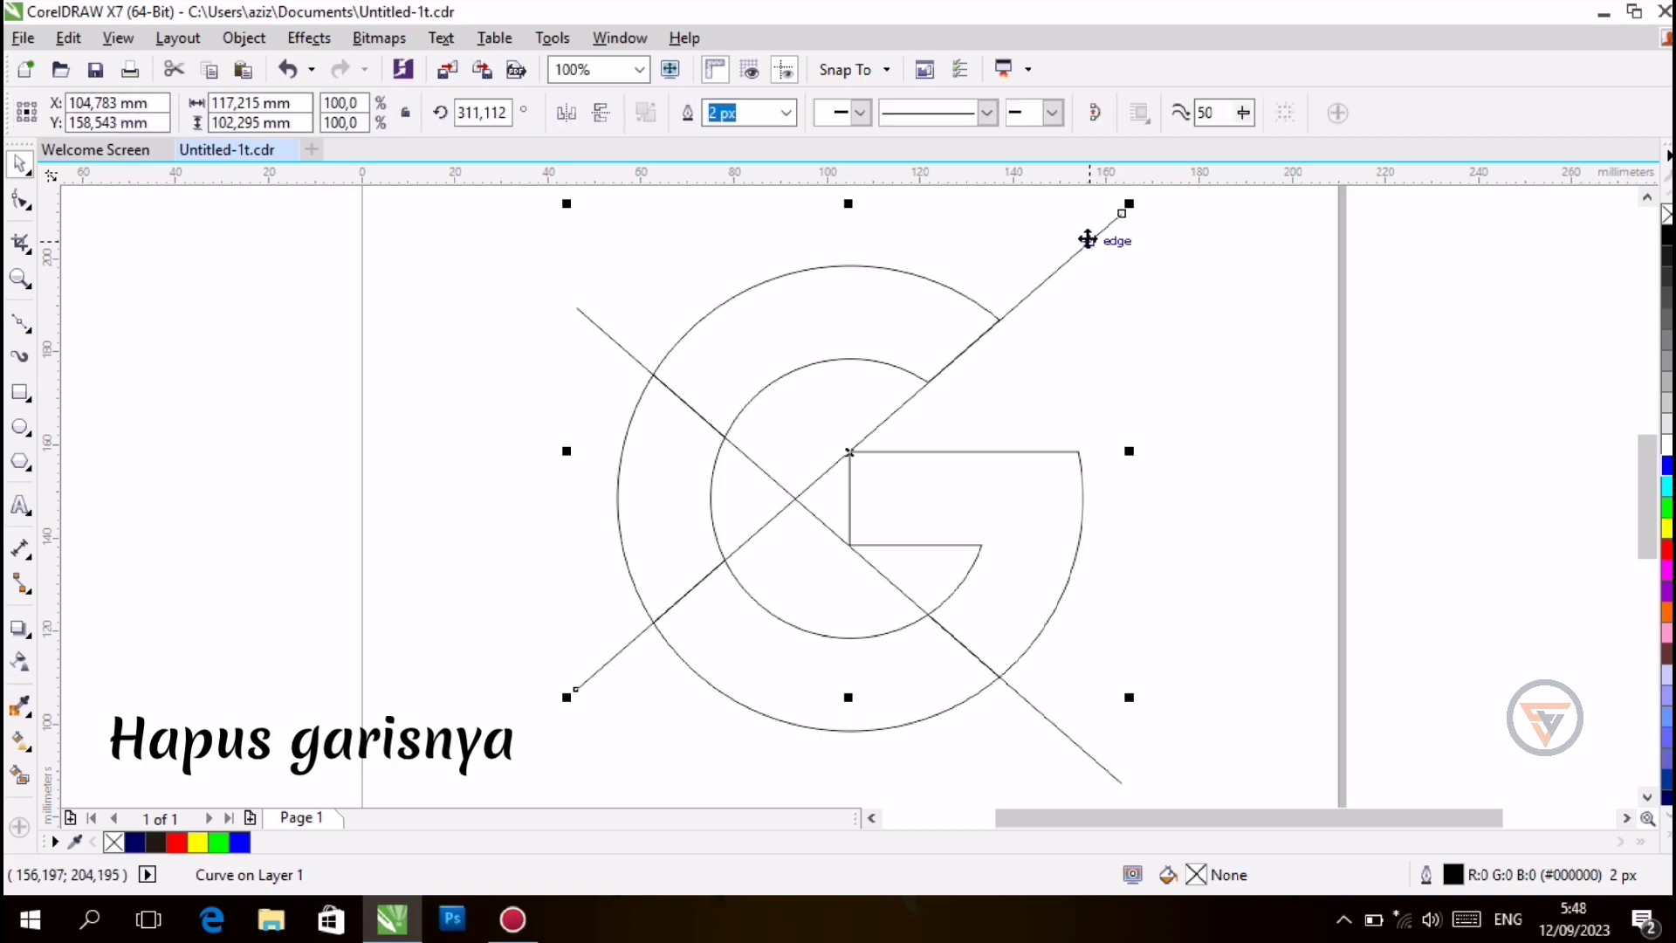
{"action": "key", "text": "Delete"}
{"action": "left_click", "coordinate": [612, 338]}
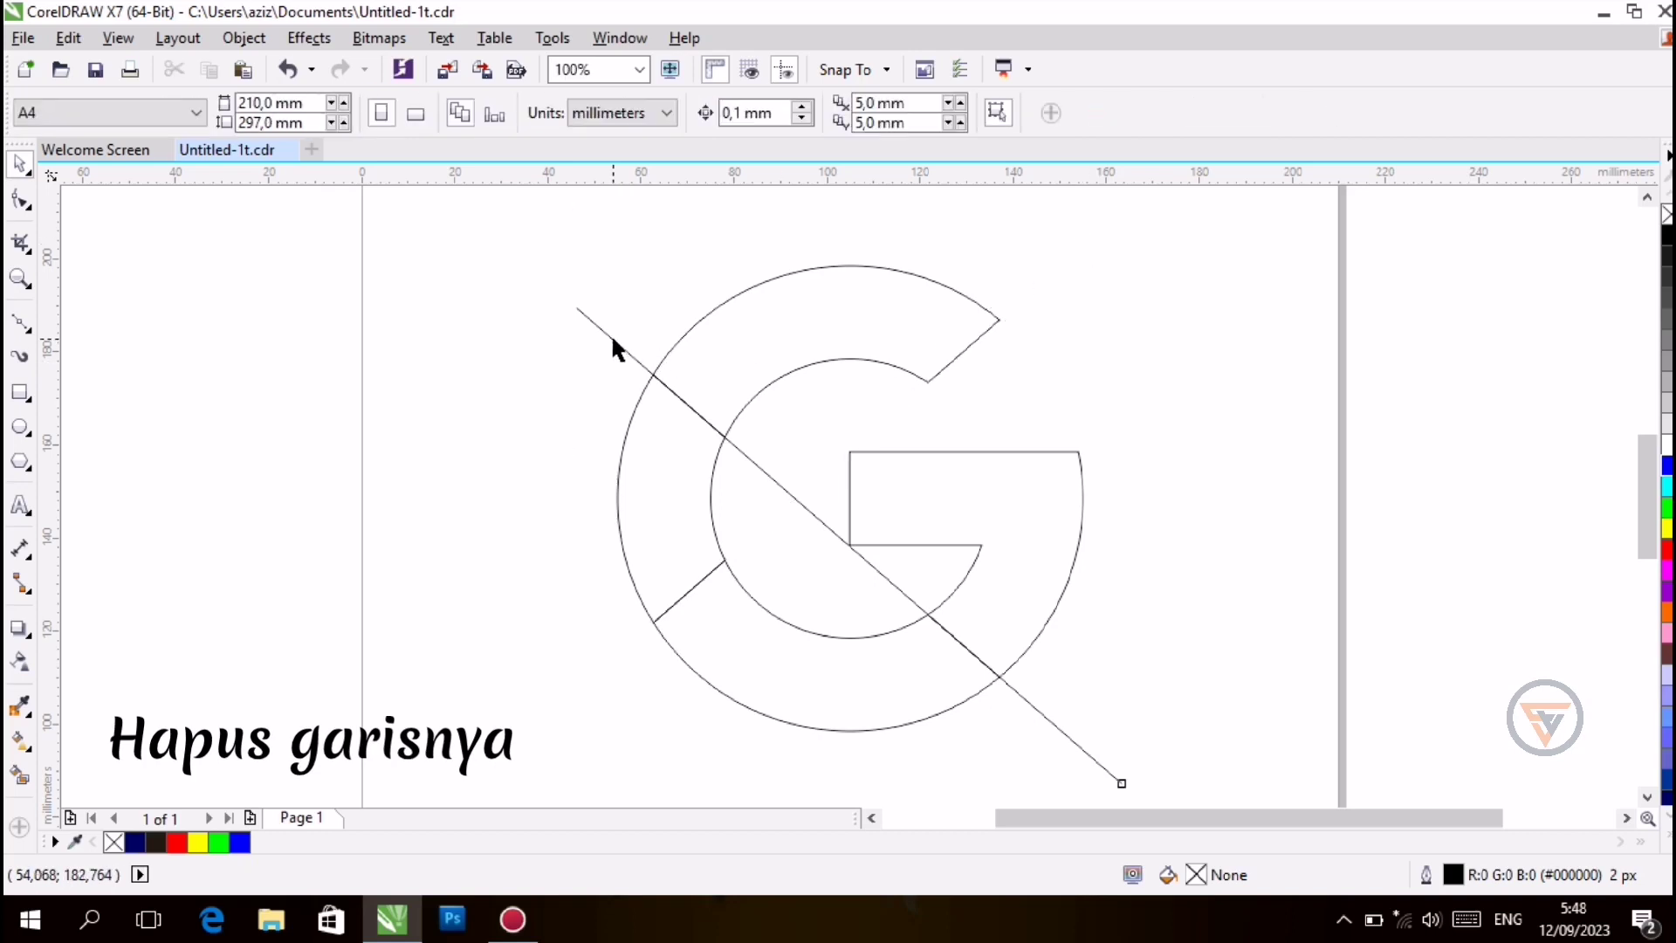
{"action": "key", "text": "Delete"}
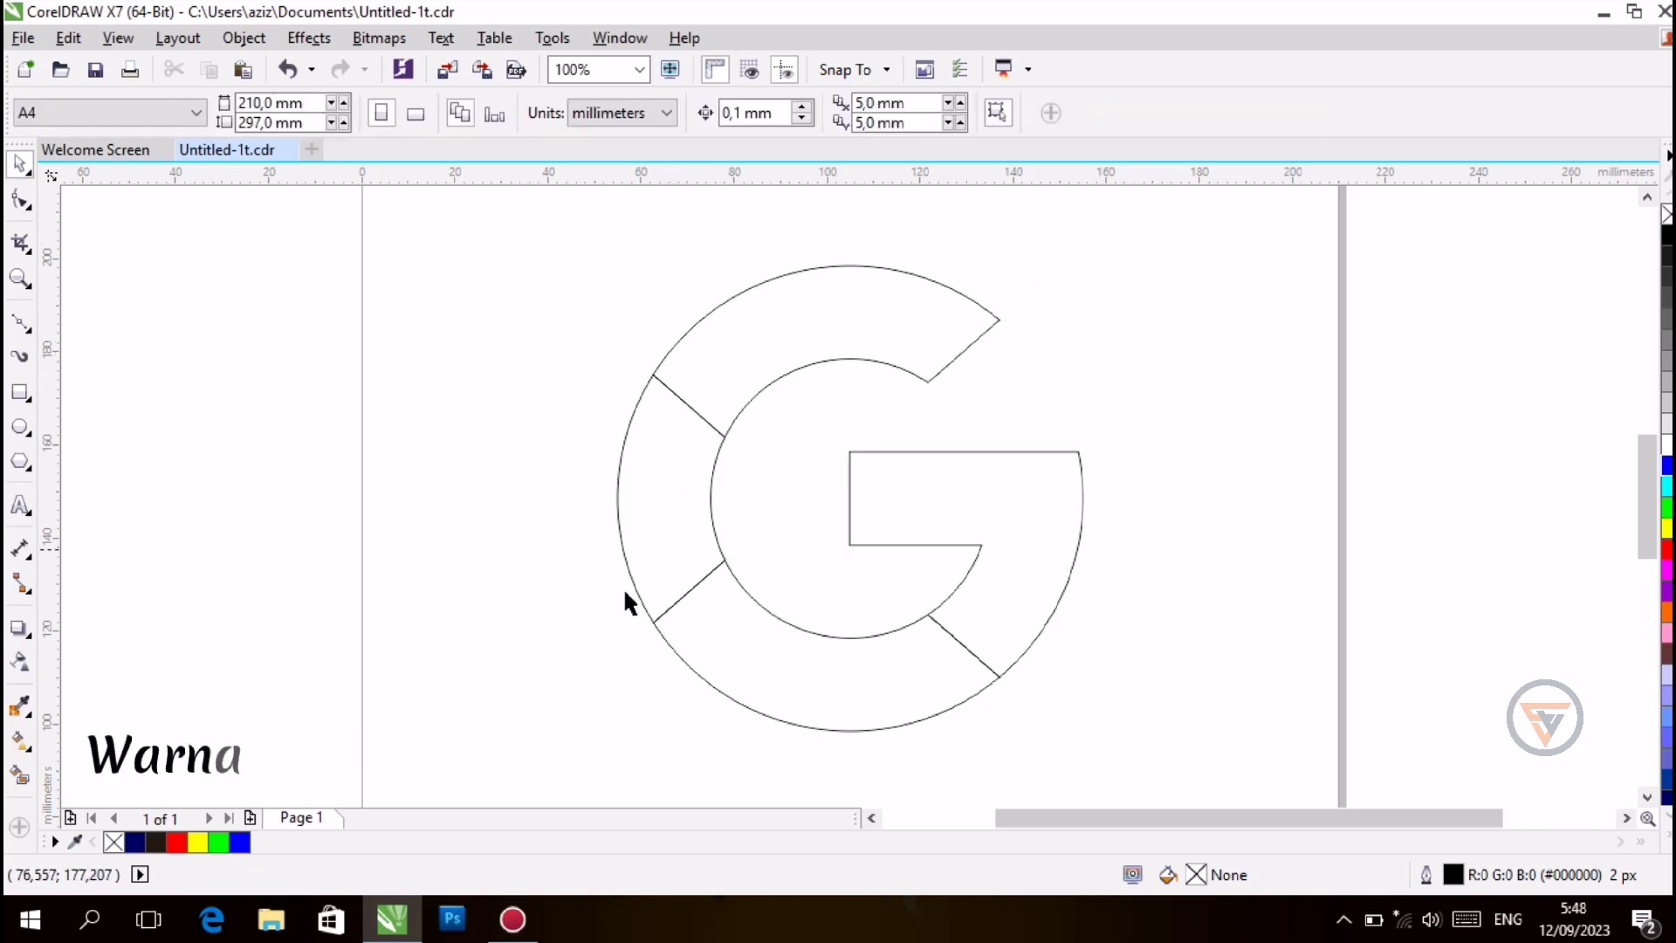
Fill the G's upper arc red and its left segment yellow using Smart Fill with no outline
{"action": "left_click", "coordinate": [19, 775]}
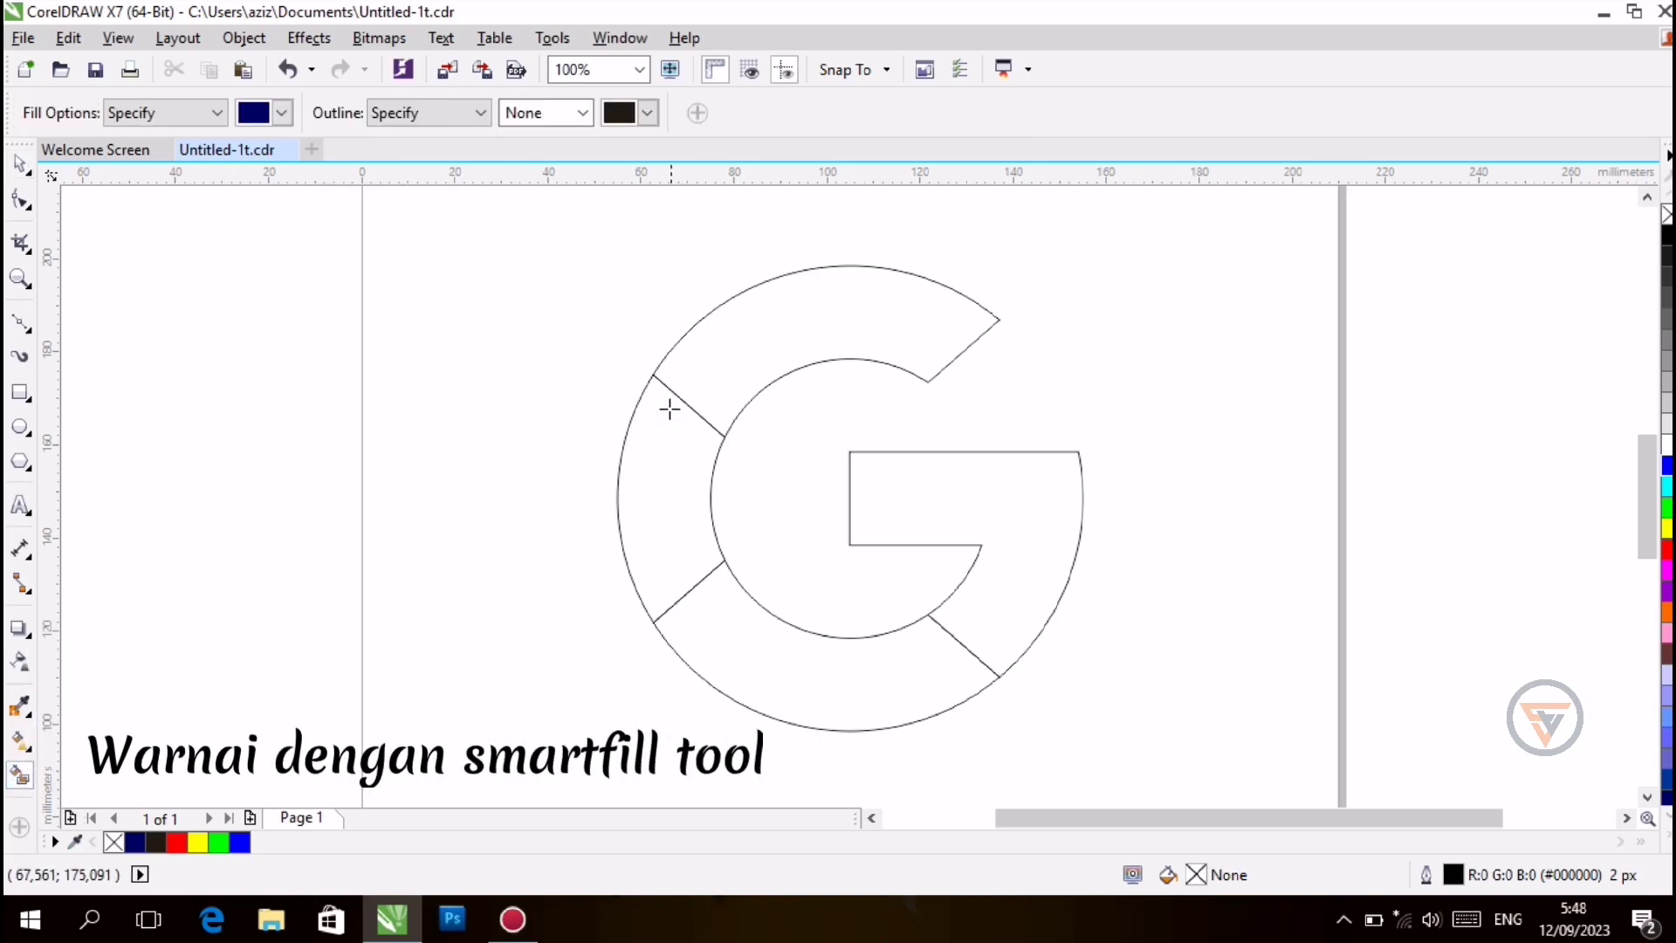
{"action": "left_click", "coordinate": [706, 402]}
{"action": "left_click", "coordinate": [1667, 548]}
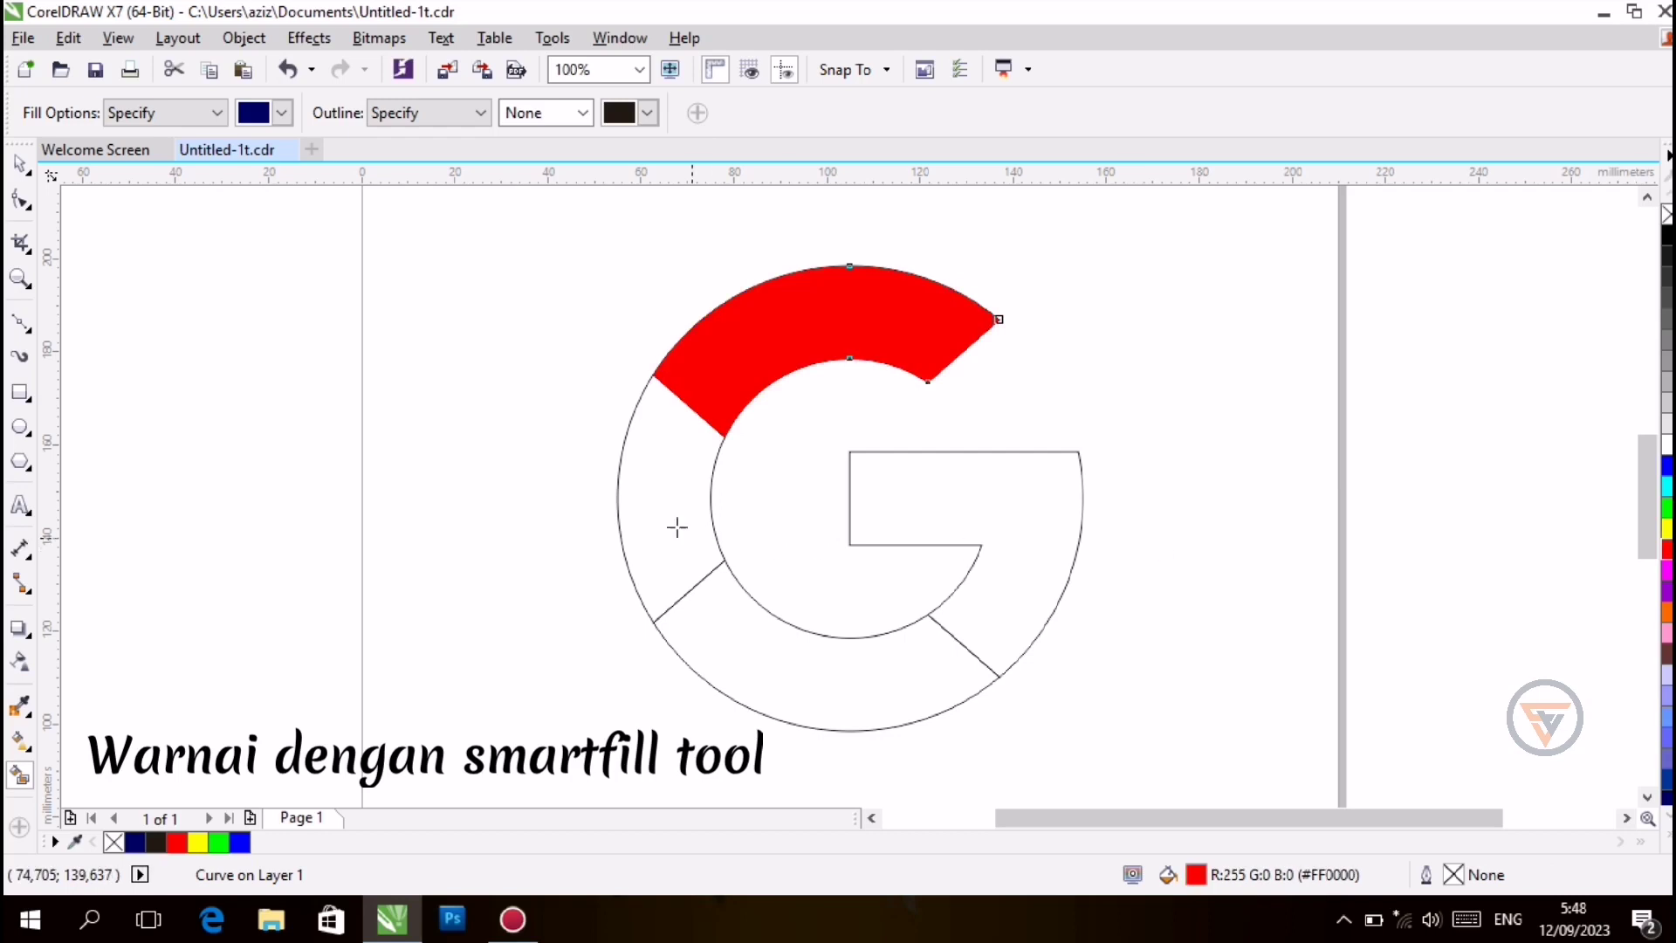
{"action": "left_click", "coordinate": [677, 524]}
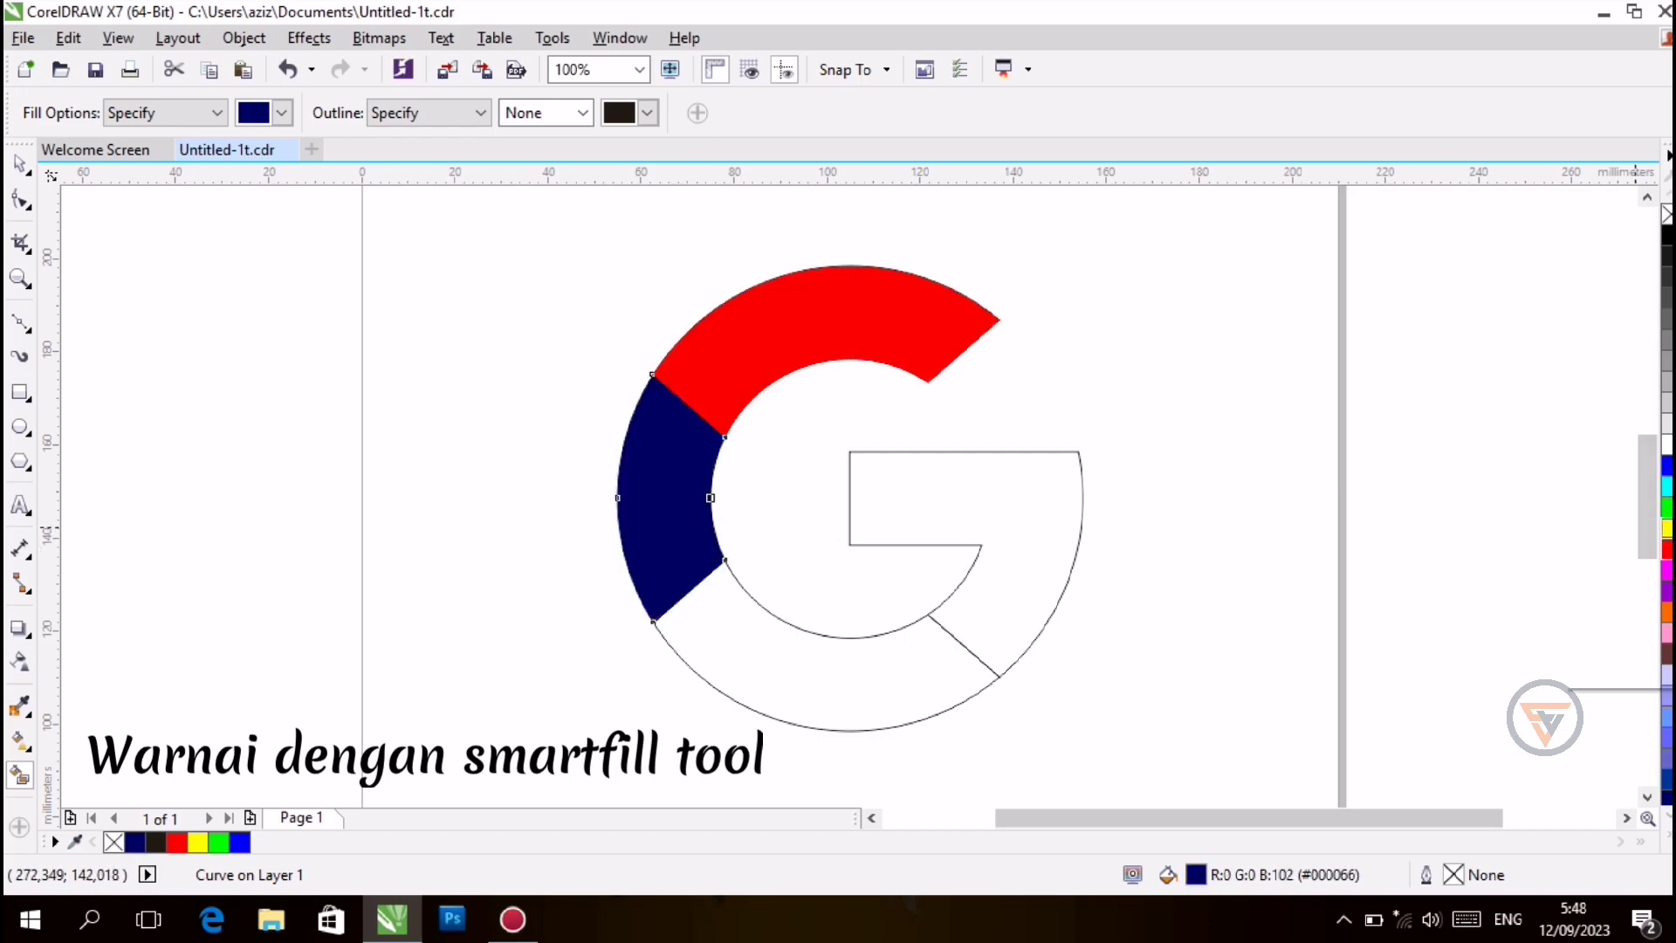
{"action": "left_click", "coordinate": [1667, 528]}
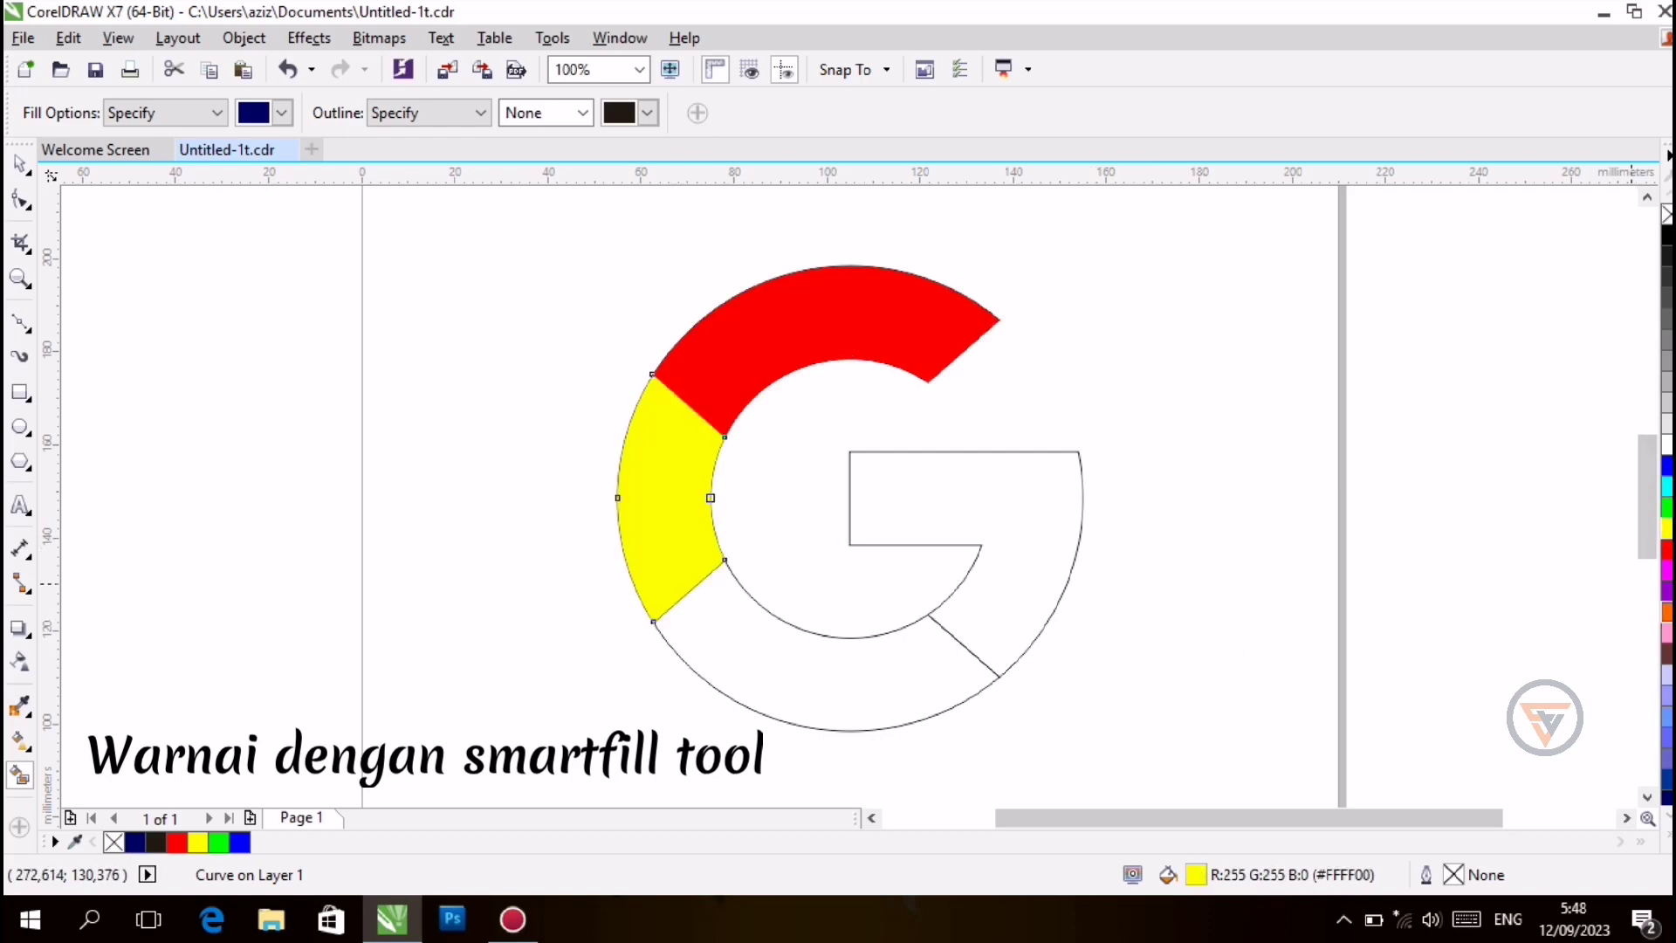
{"action": "left_click", "coordinate": [1666, 612]}
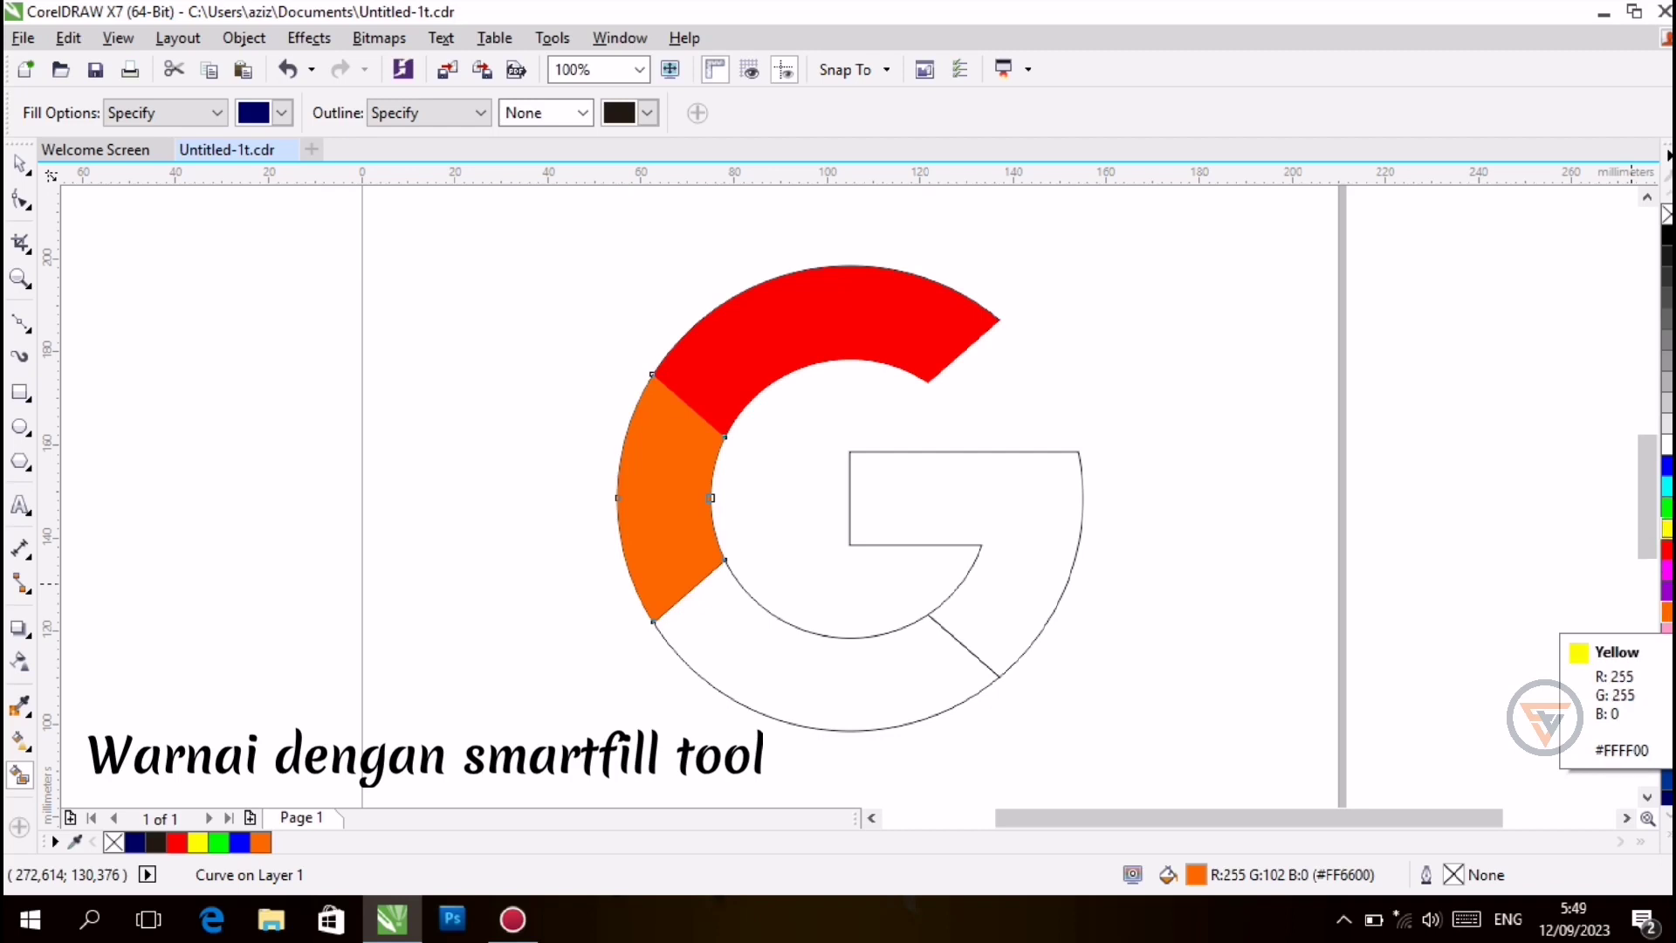
{"action": "left_click", "coordinate": [1667, 528]}
Smart-fill the G's lower arc green and the right segment with the bar dark blue (#000066)
{"action": "left_click", "coordinate": [886, 660]}
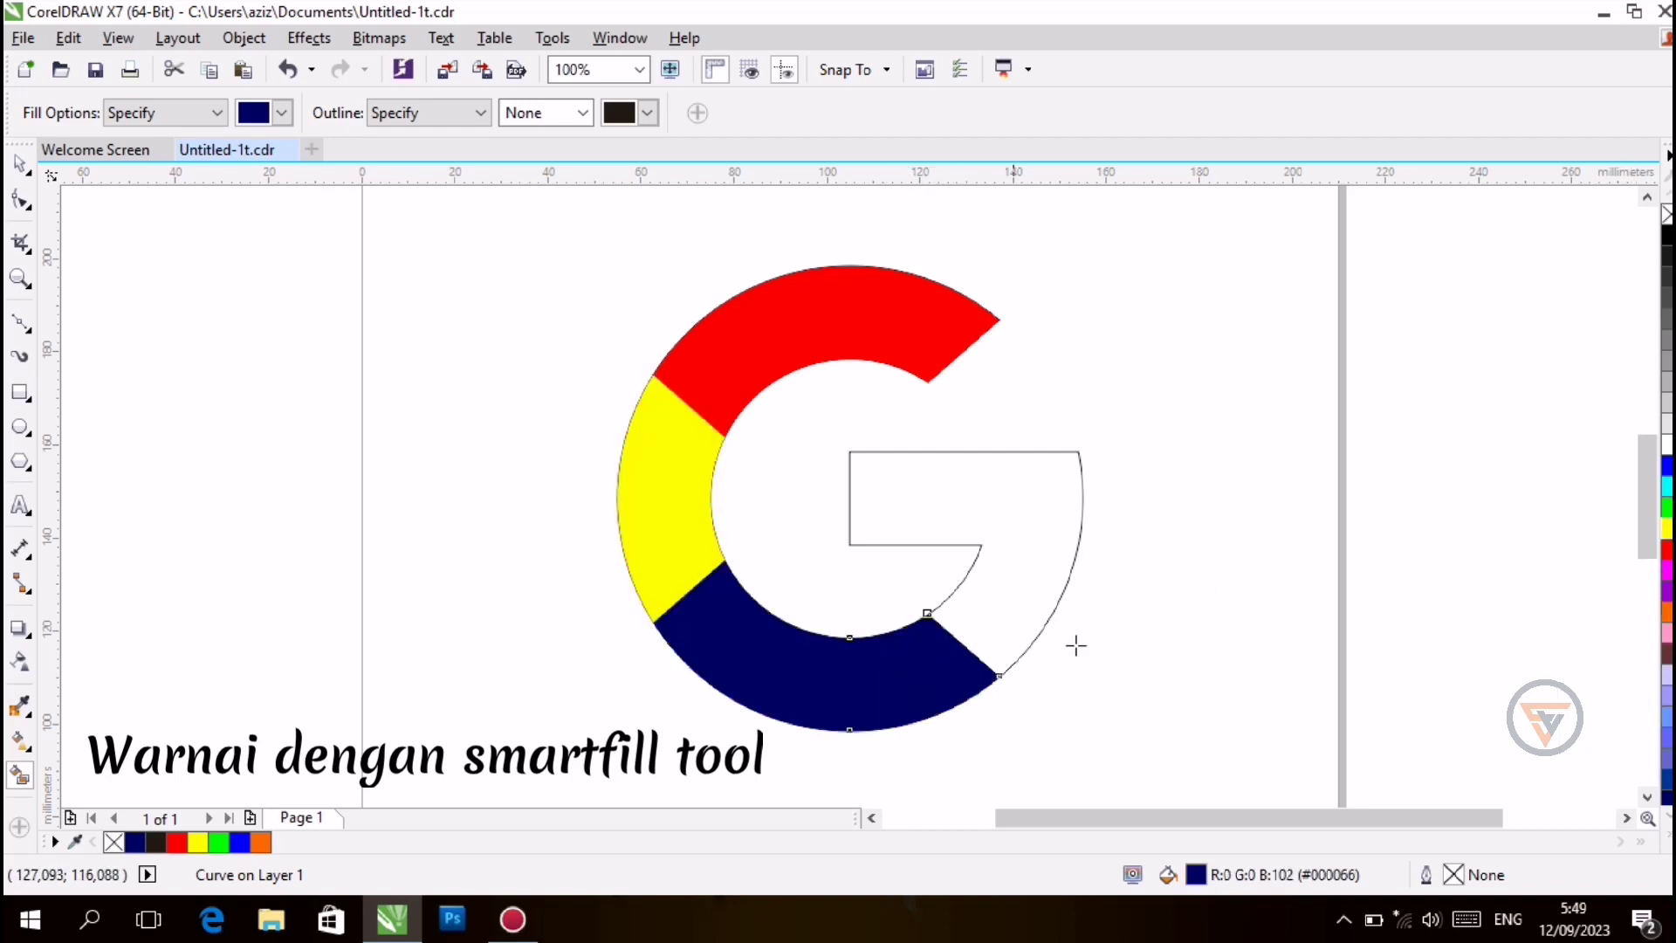
{"action": "left_click", "coordinate": [1667, 502]}
{"action": "left_click", "coordinate": [1070, 520]}
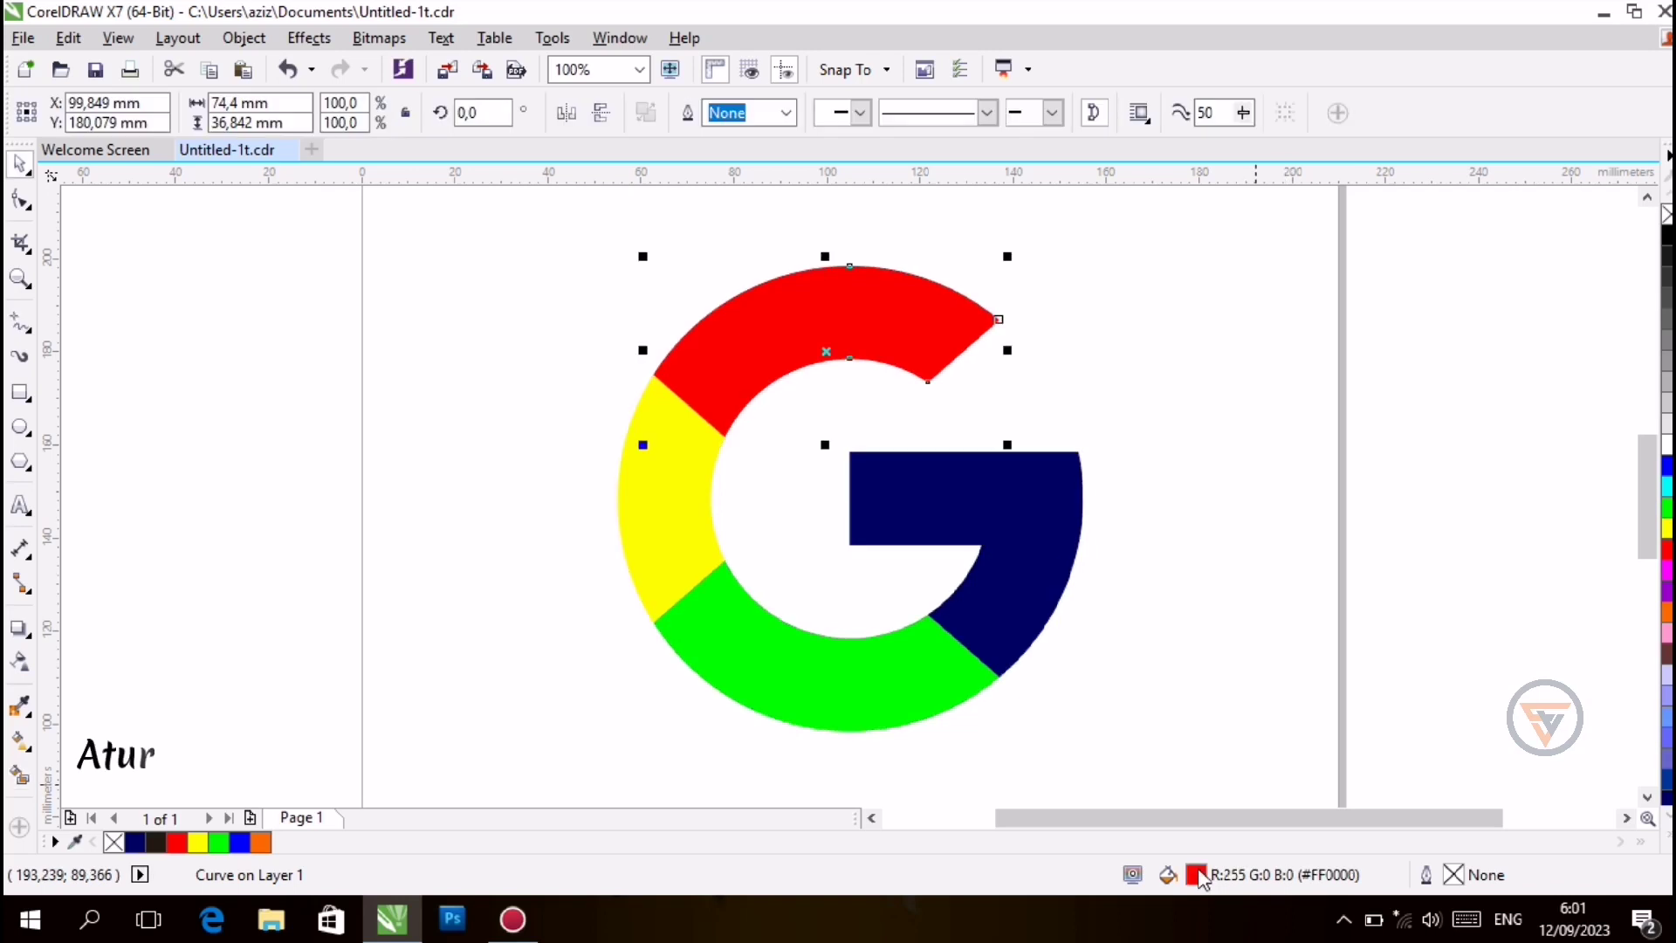
Change the upper red arc's fill to the softer red #F21F1F
{"action": "double_click", "coordinate": [1195, 873]}
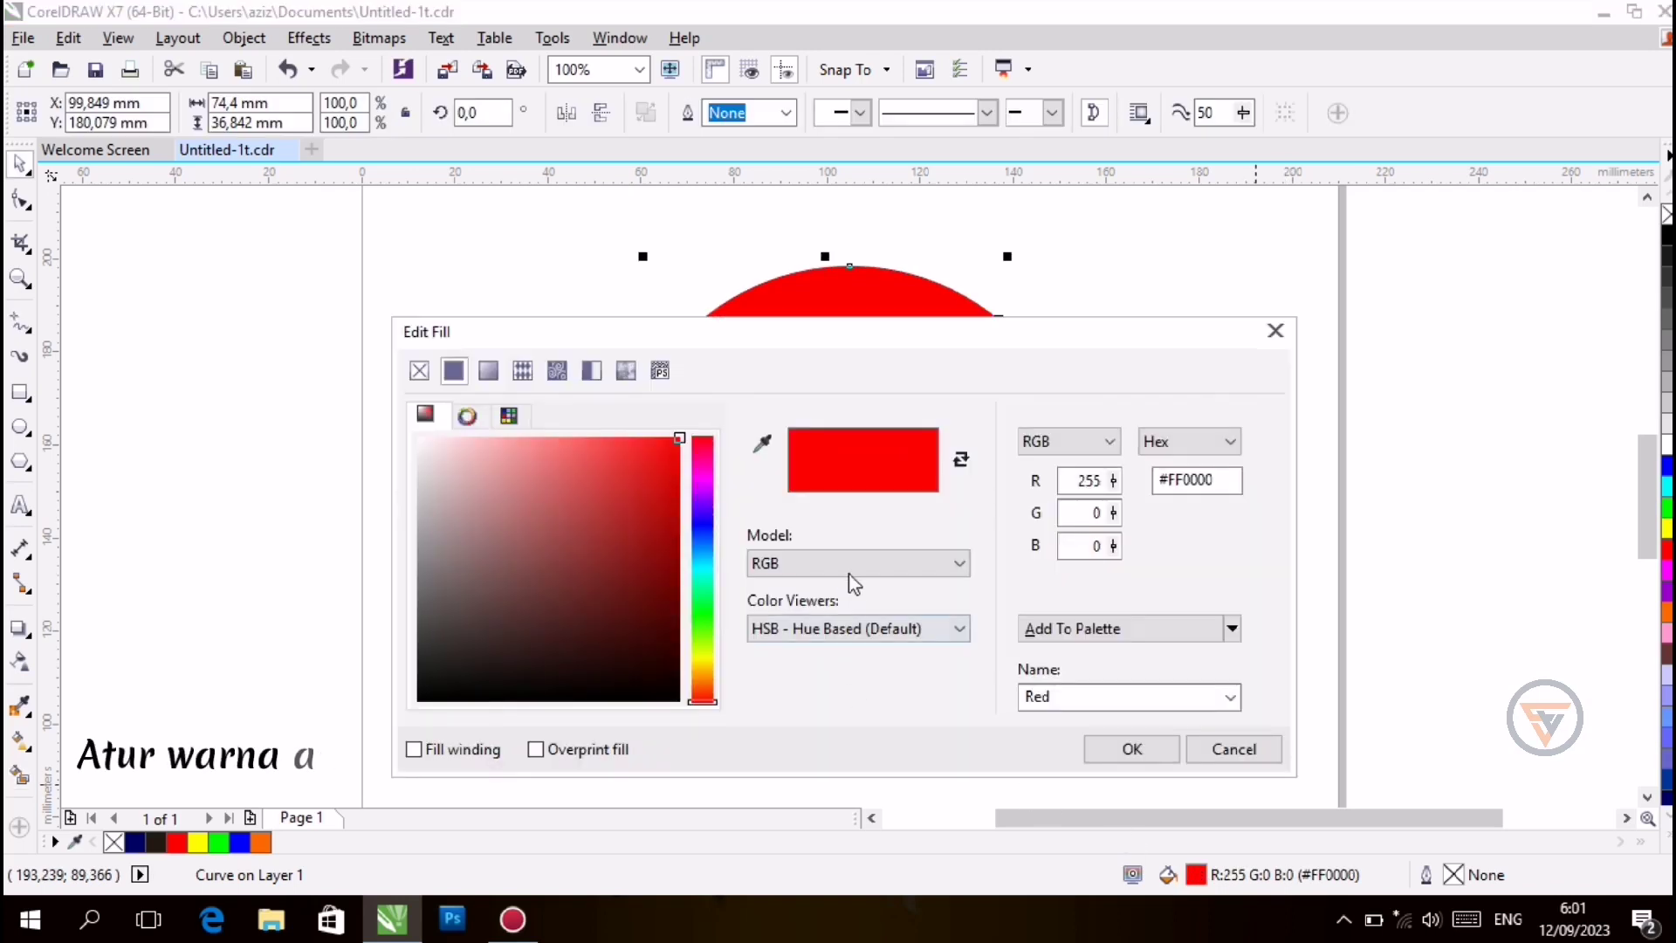
{"action": "mouse_move", "coordinate": [656, 462]}
{"action": "left_mouse_down"}
{"action": "mouse_move", "coordinate": [674, 441]}
{"action": "mouse_move", "coordinate": [643, 452]}
{"action": "left_mouse_up"}
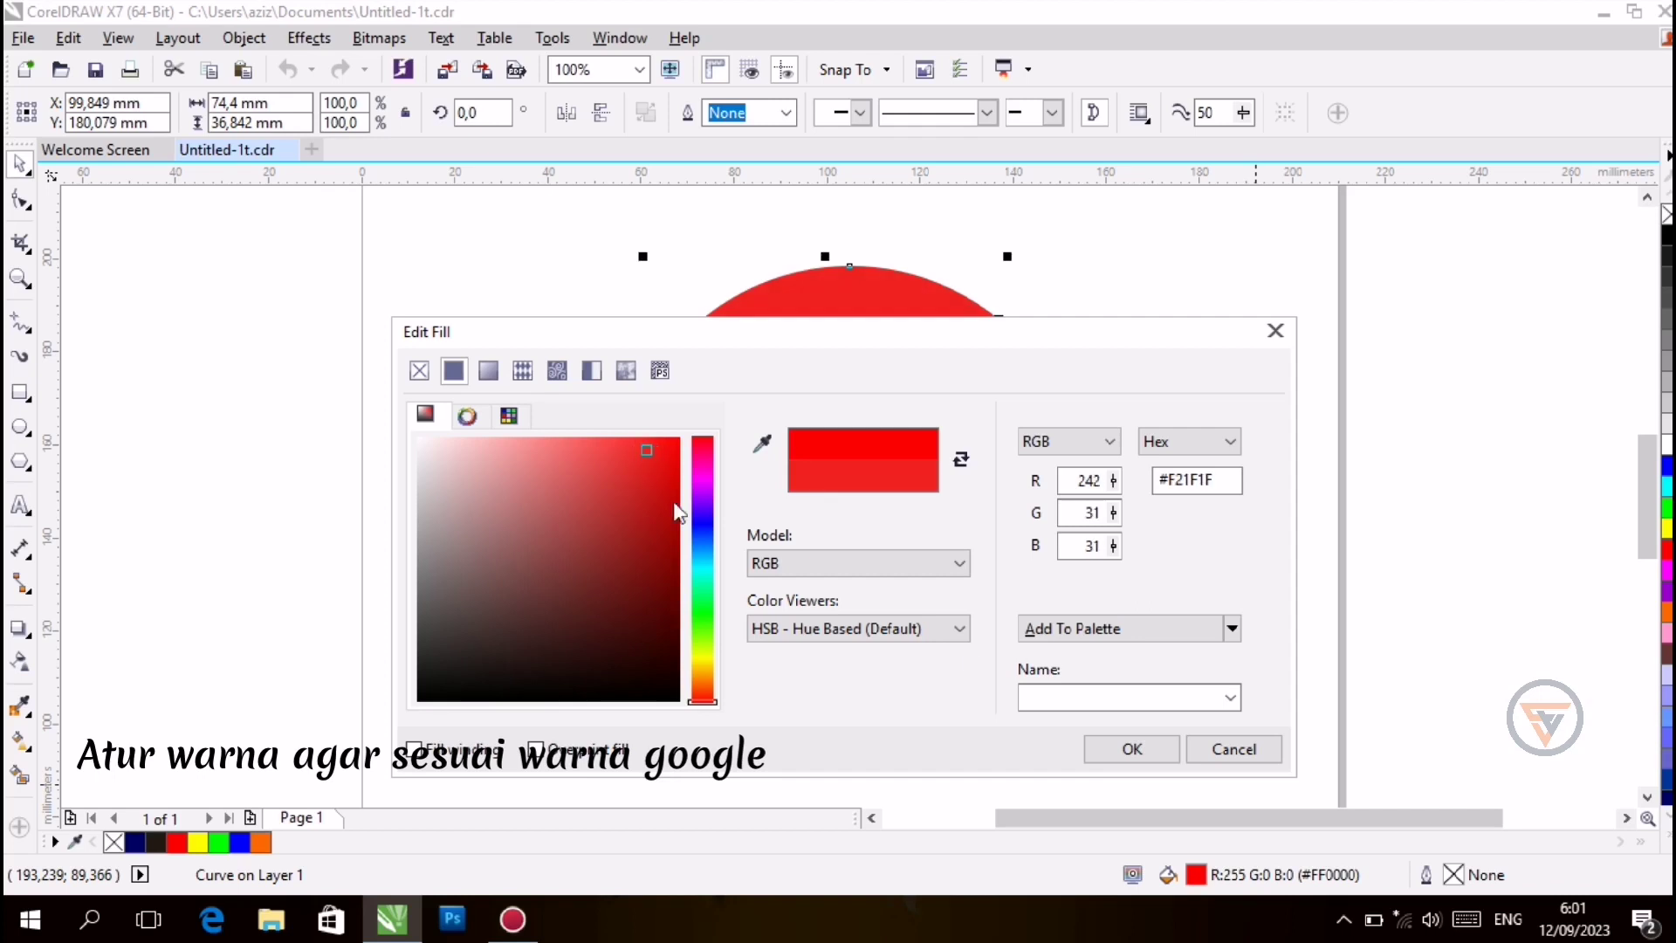
{"action": "left_click", "coordinate": [1132, 748]}
Change the left yellow segment's fill to the orange-yellow #FFB10A
{"action": "left_click", "coordinate": [691, 594]}
{"action": "double_click", "coordinate": [1196, 874]}
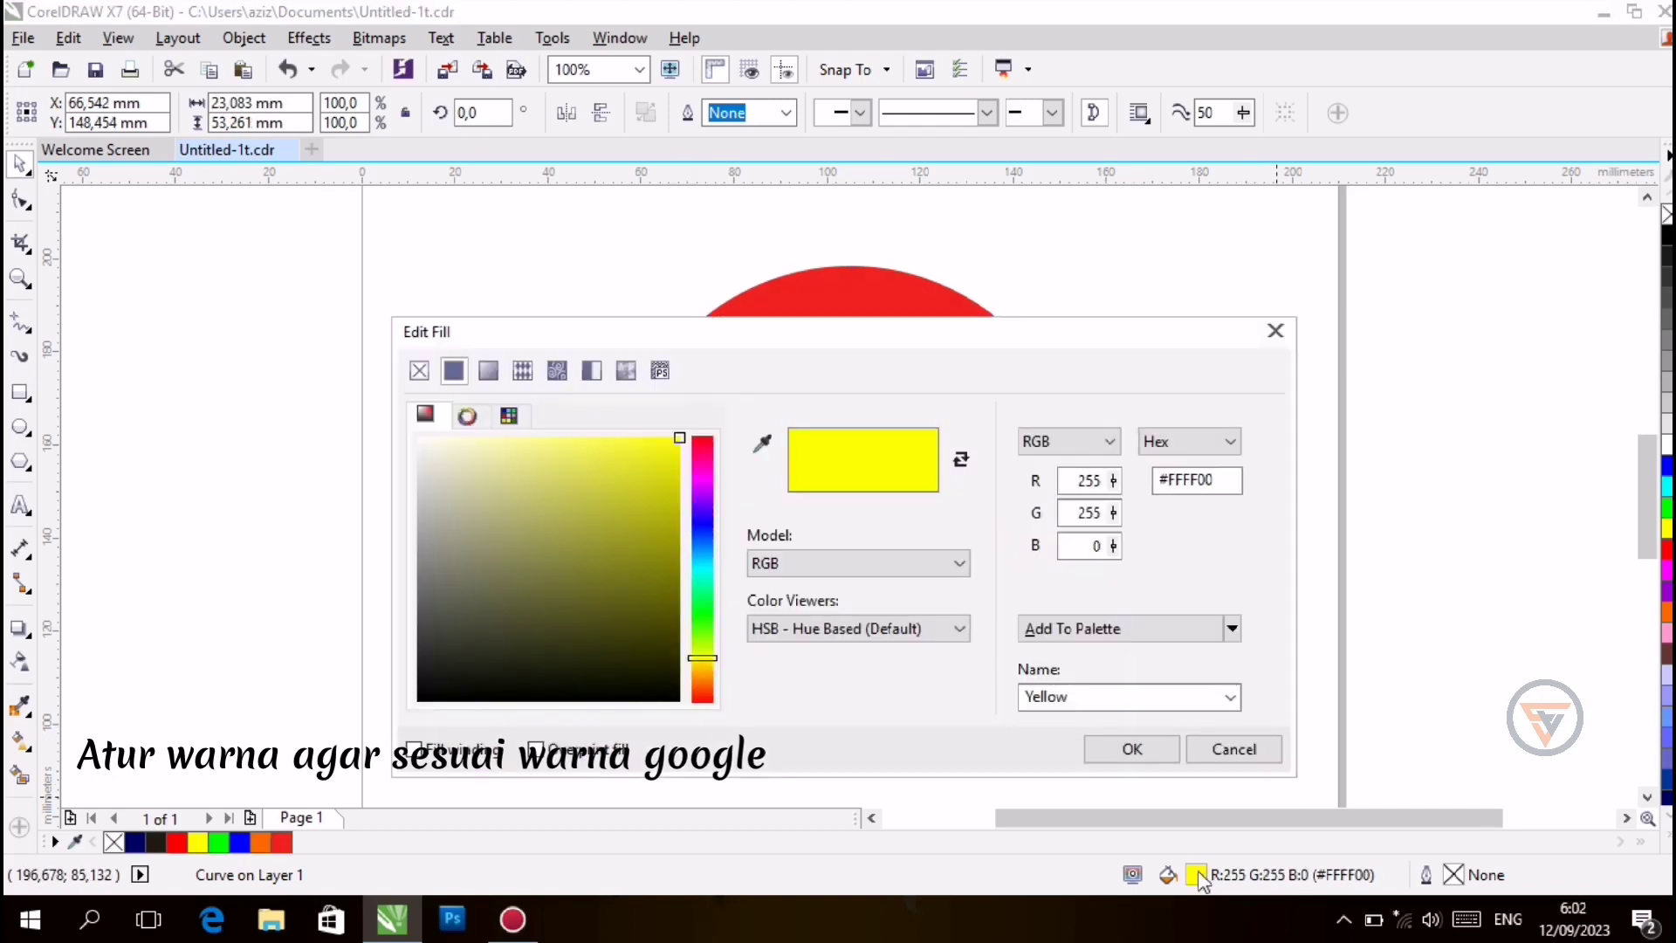
{"action": "left_click_drag", "start_coordinate": [703, 658], "coordinate": [709, 672]}
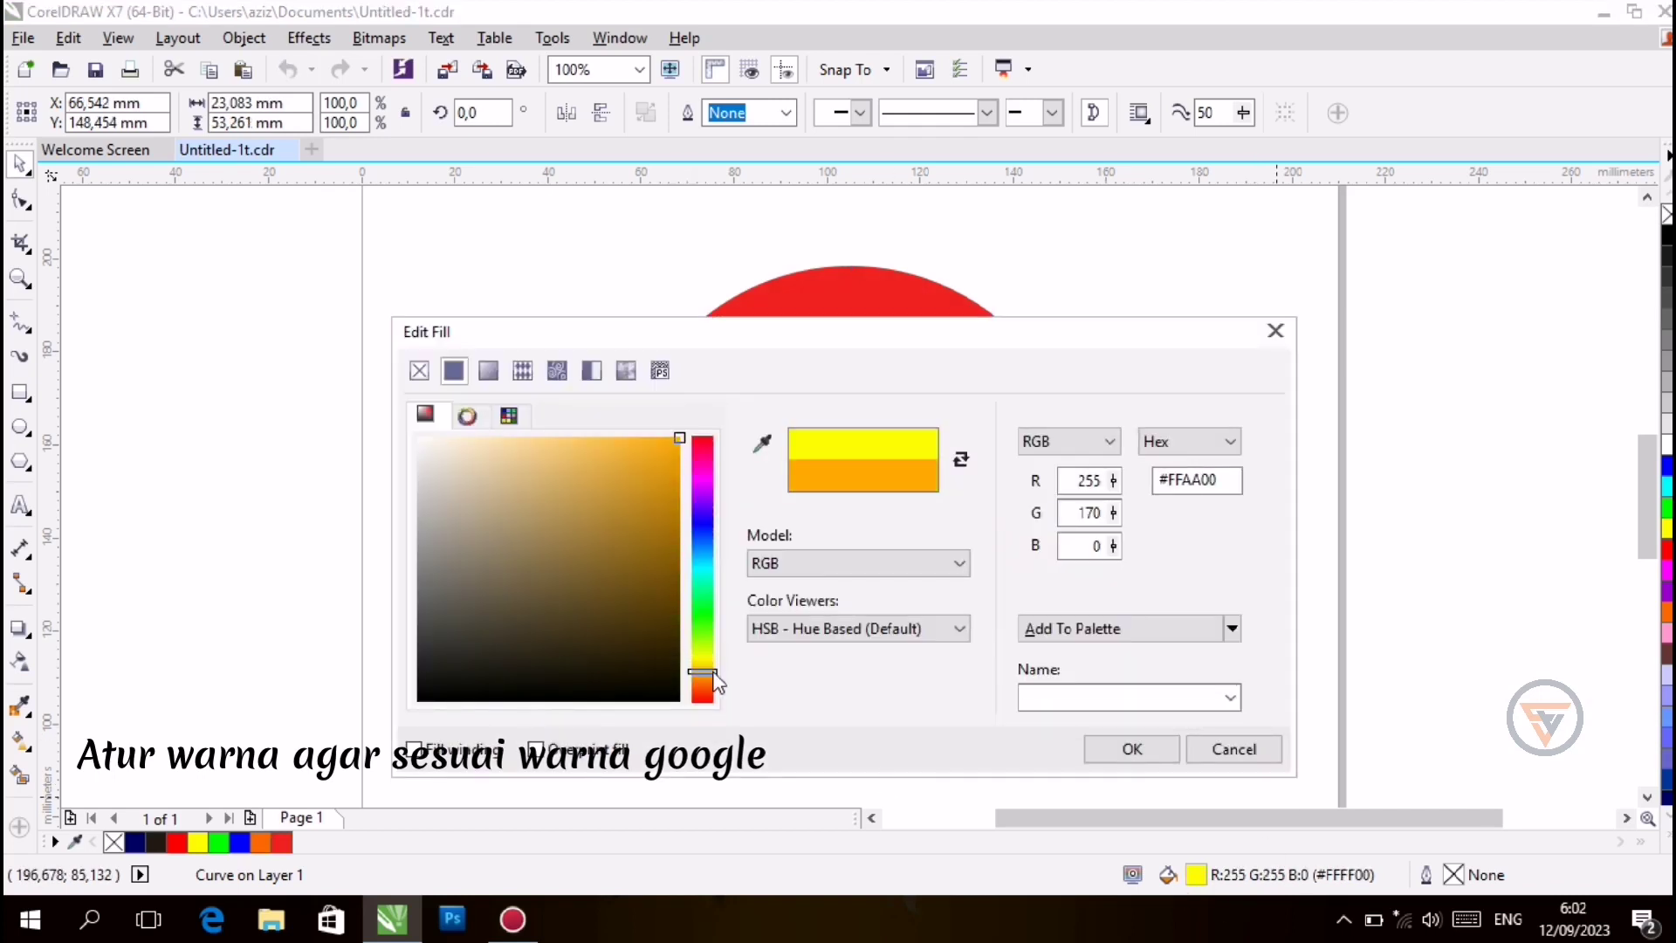
{"action": "left_click", "coordinate": [1132, 747]}
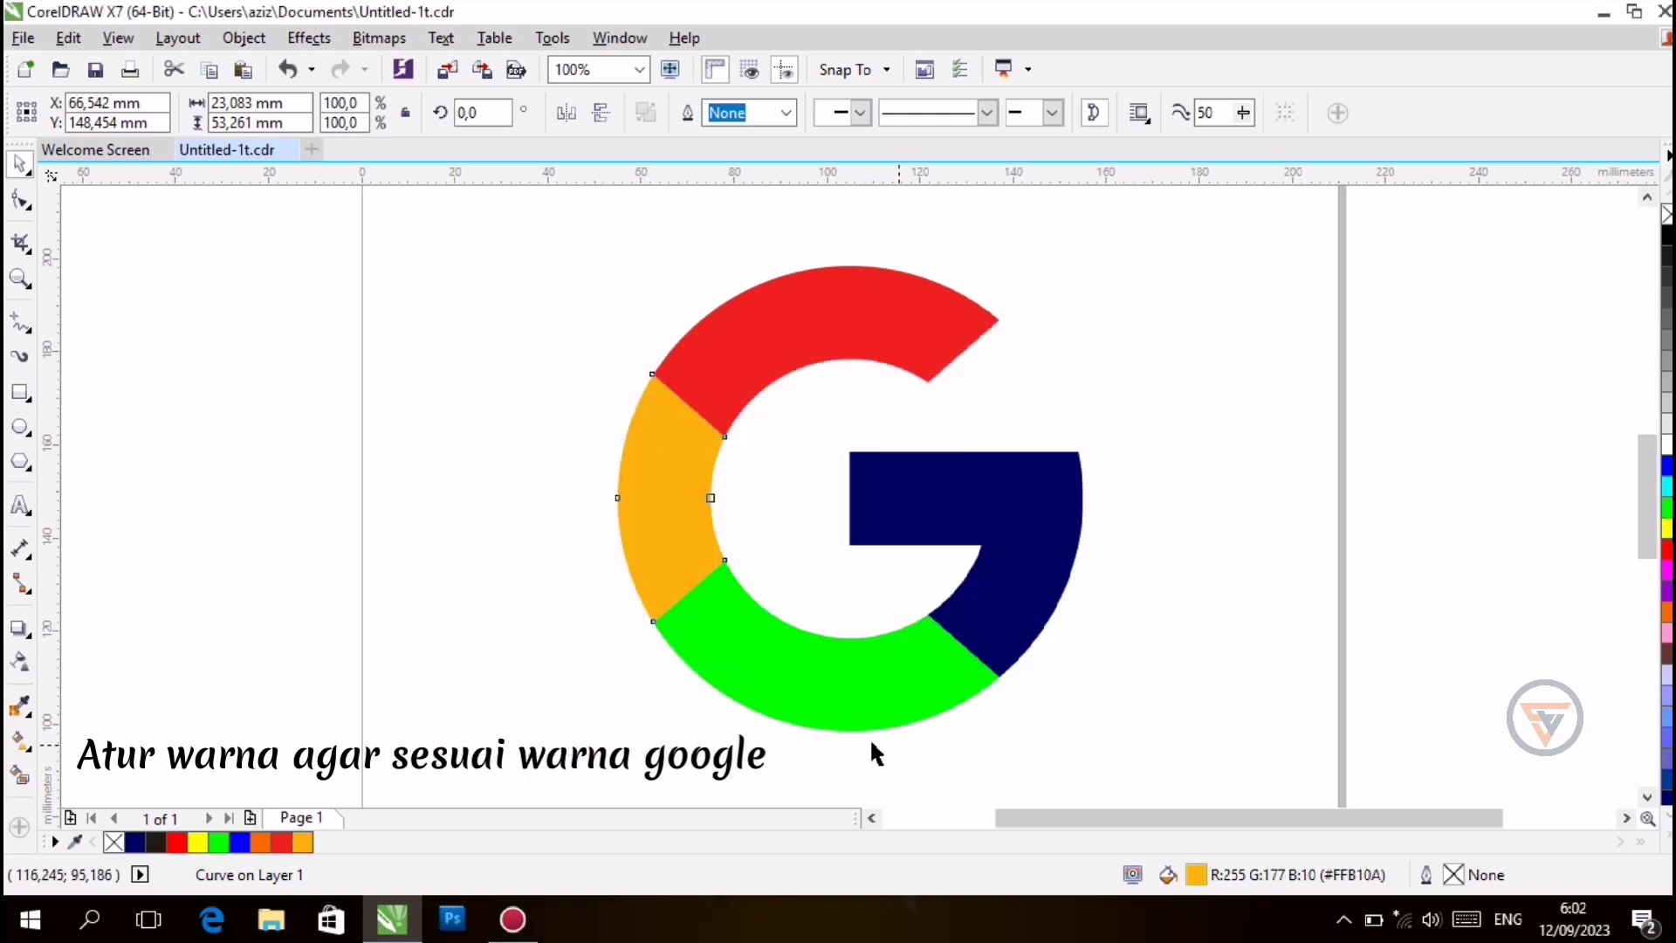
Adjust the lower arc's fill from bright green to a muted medium green close to Google's green
{"action": "left_click", "coordinate": [866, 707]}
{"action": "double_click", "coordinate": [1193, 874]}
{"action": "left_click_drag", "start_coordinate": [602, 565], "coordinate": [541, 579]}
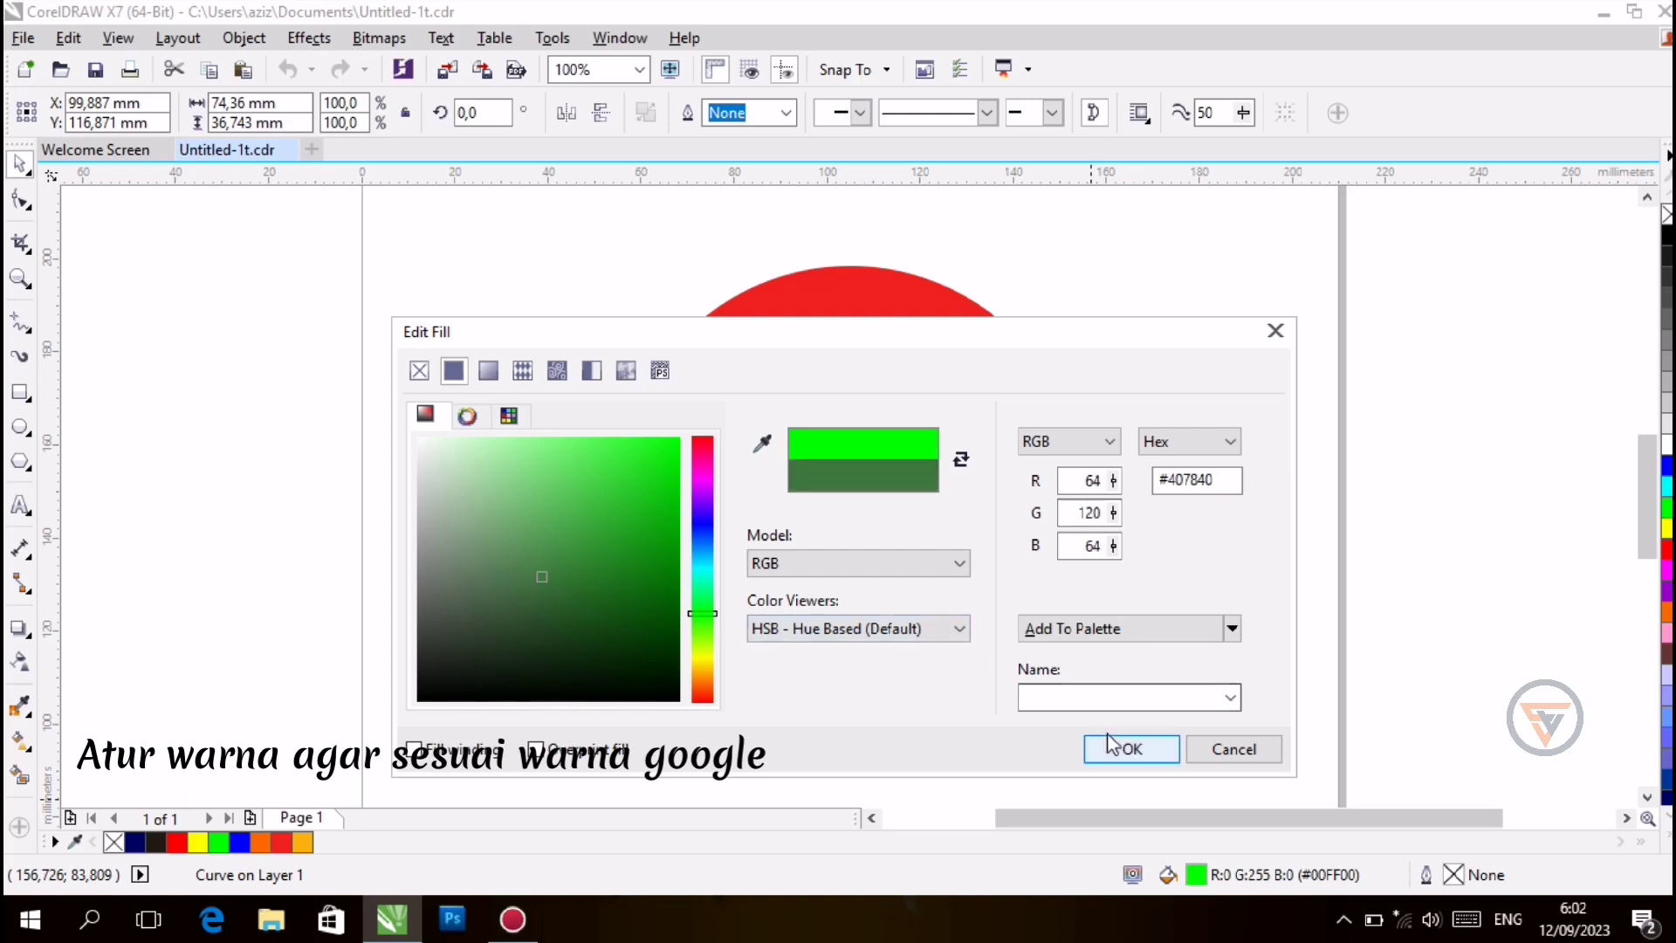
{"action": "left_click", "coordinate": [1132, 748]}
{"action": "left_click", "coordinate": [556, 551]}
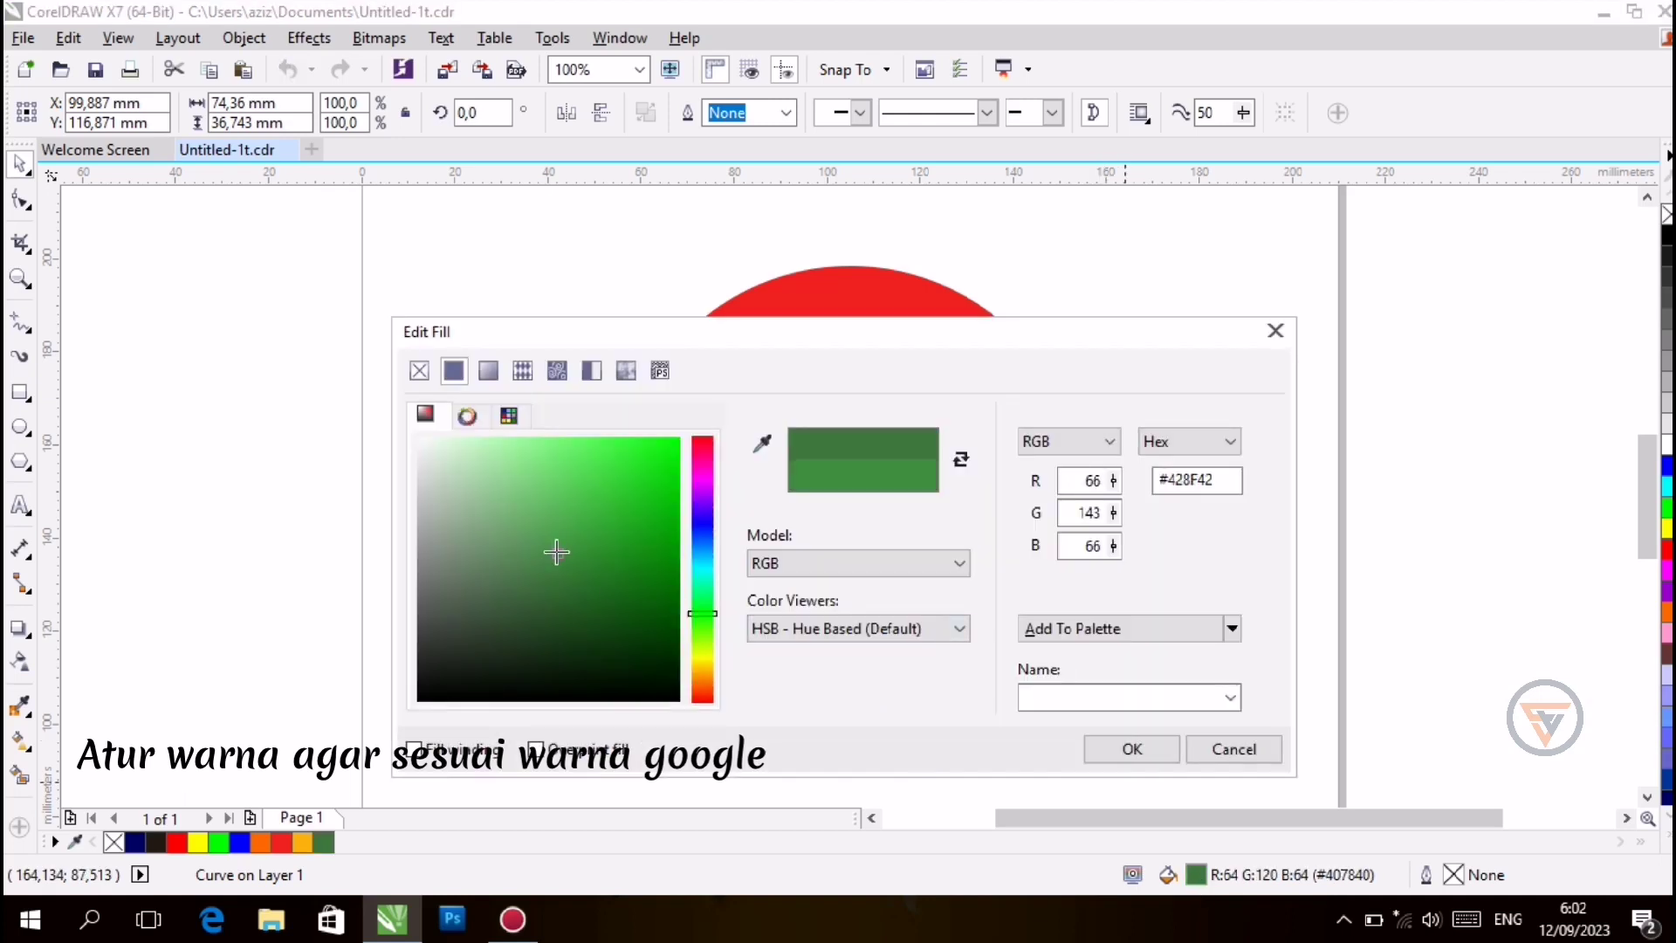
{"action": "left_click", "coordinate": [1132, 749]}
{"action": "double_click", "coordinate": [1167, 874]}
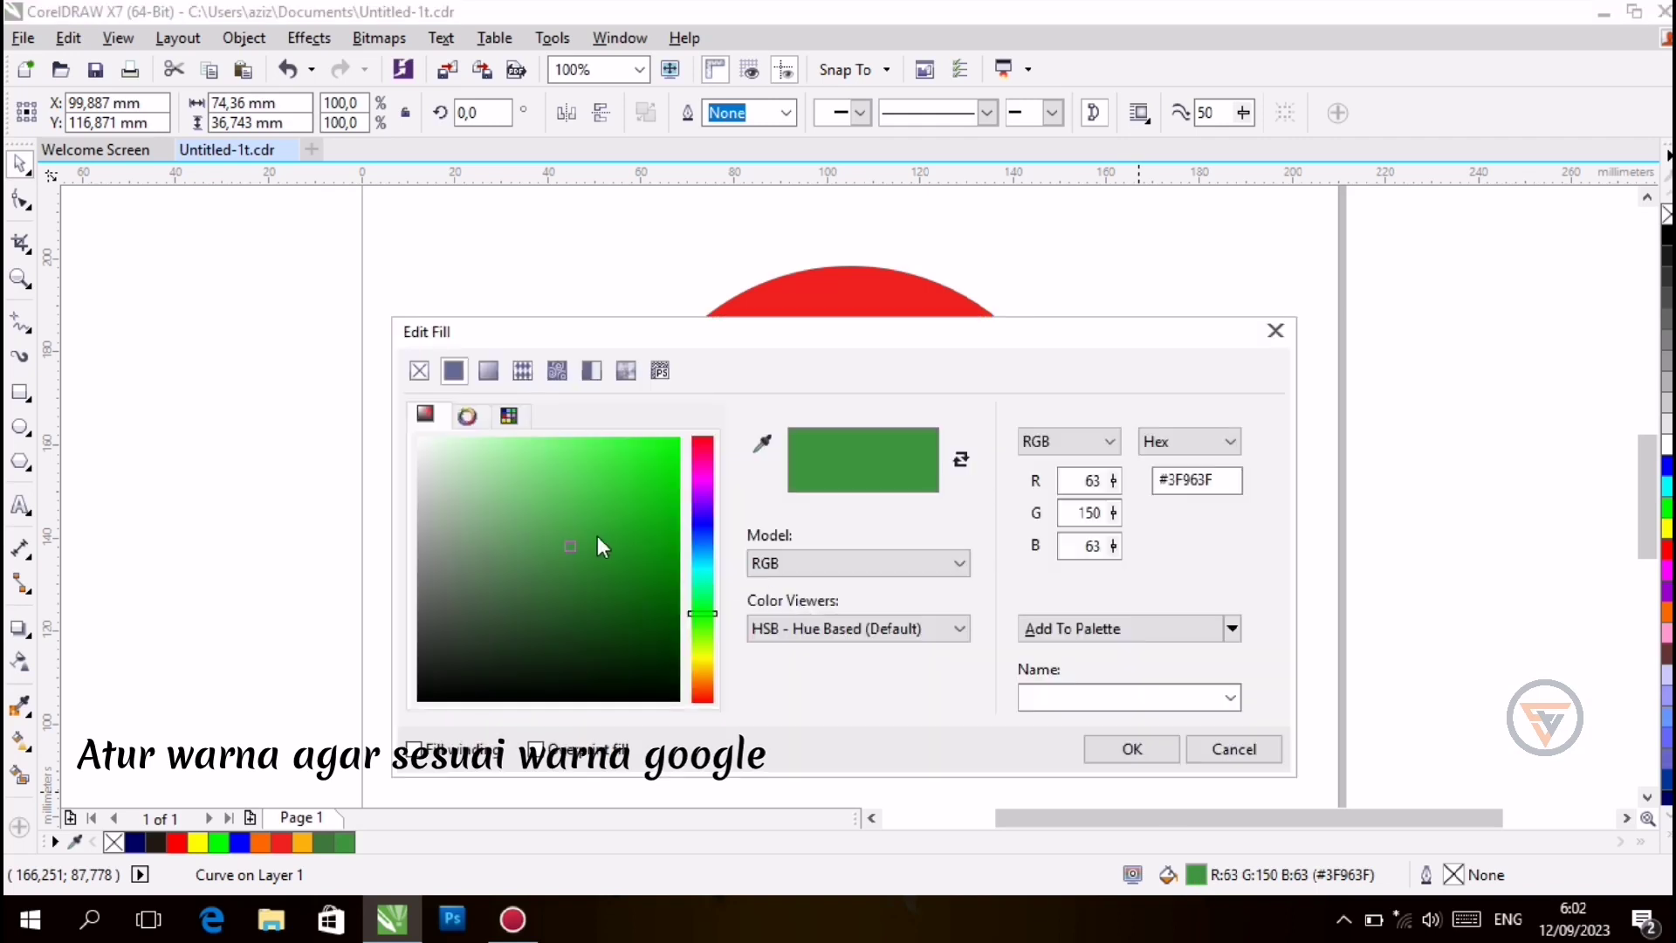
{"action": "left_click", "coordinate": [582, 523]}
{"action": "left_click", "coordinate": [1132, 749]}
Change the fill of the right segment with the bar to the brighter blue #0438BD
{"action": "left_click", "coordinate": [1062, 591]}
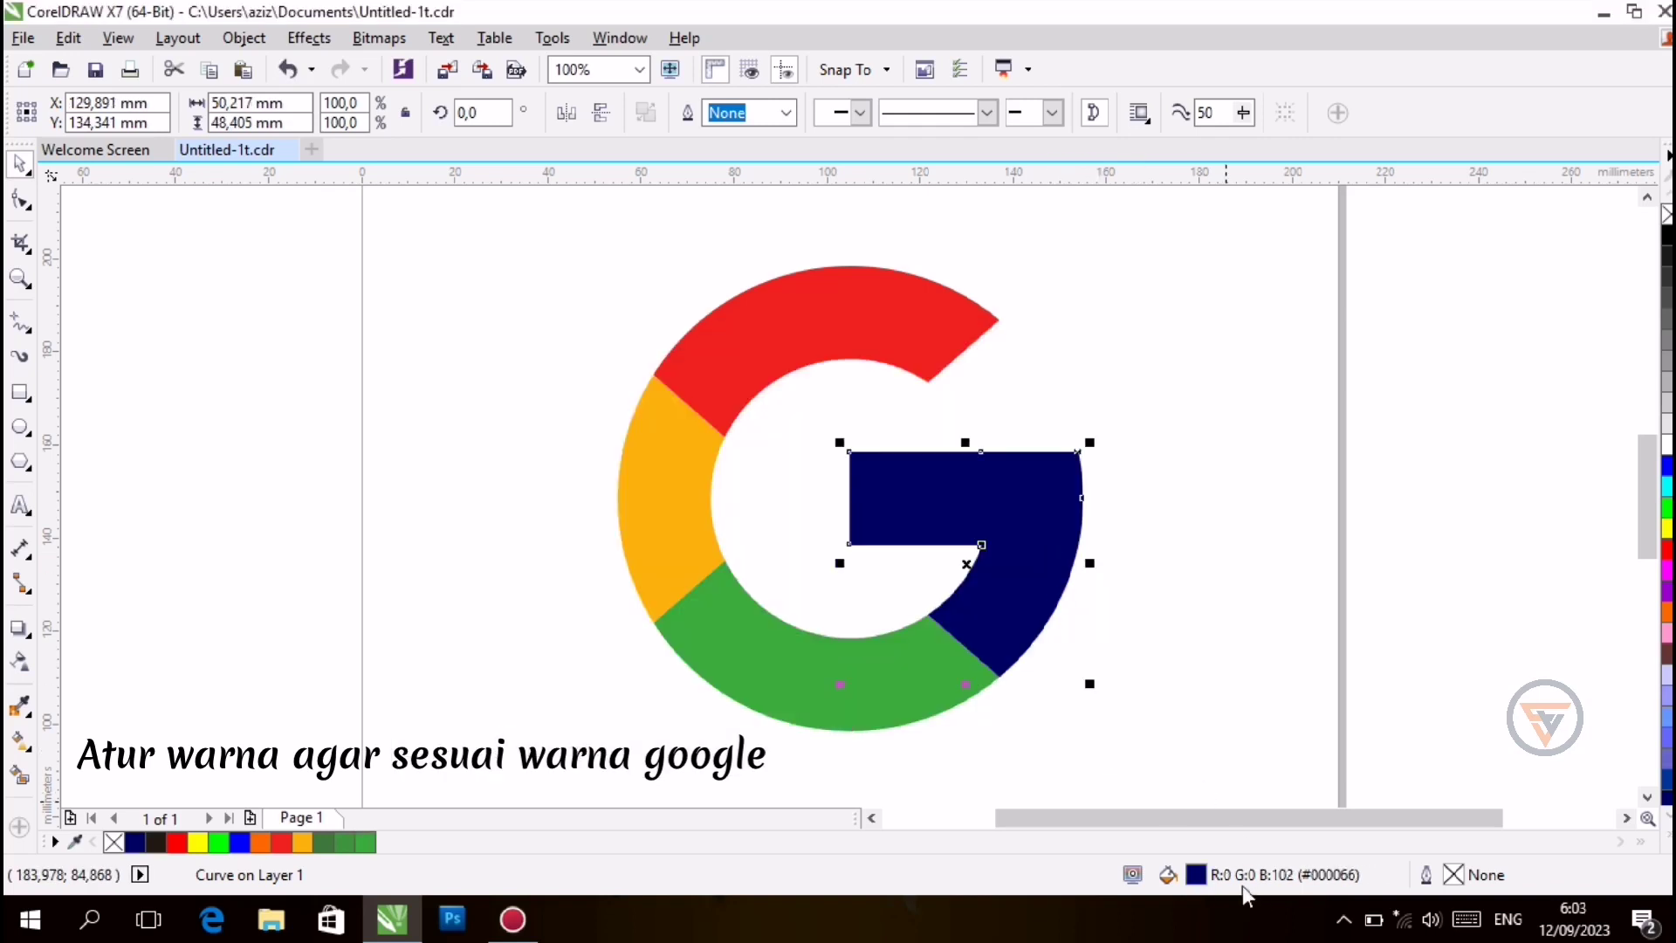
{"action": "double_click", "coordinate": [1185, 874]}
{"action": "left_click", "coordinate": [651, 531]}
{"action": "left_click", "coordinate": [670, 525]}
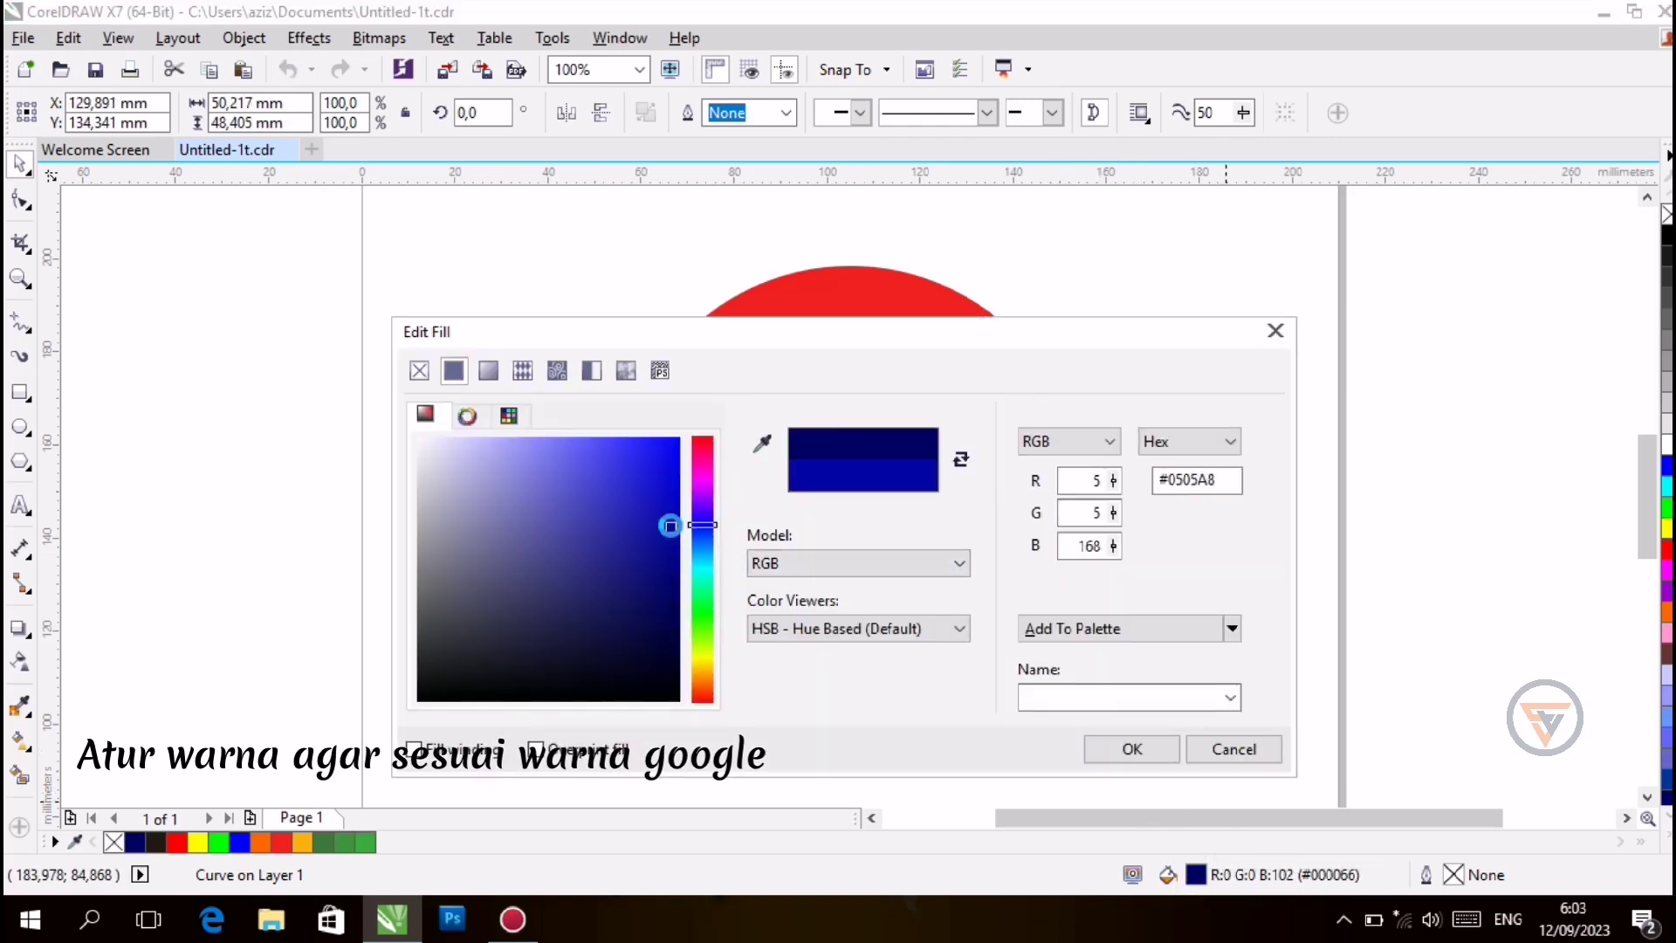
{"action": "mouse_move", "coordinate": [703, 526]}
{"action": "left_mouse_down"}
{"action": "mouse_move", "coordinate": [709, 551]}
{"action": "mouse_move", "coordinate": [695, 537]}
{"action": "left_mouse_up"}
{"action": "left_click", "coordinate": [673, 451]}
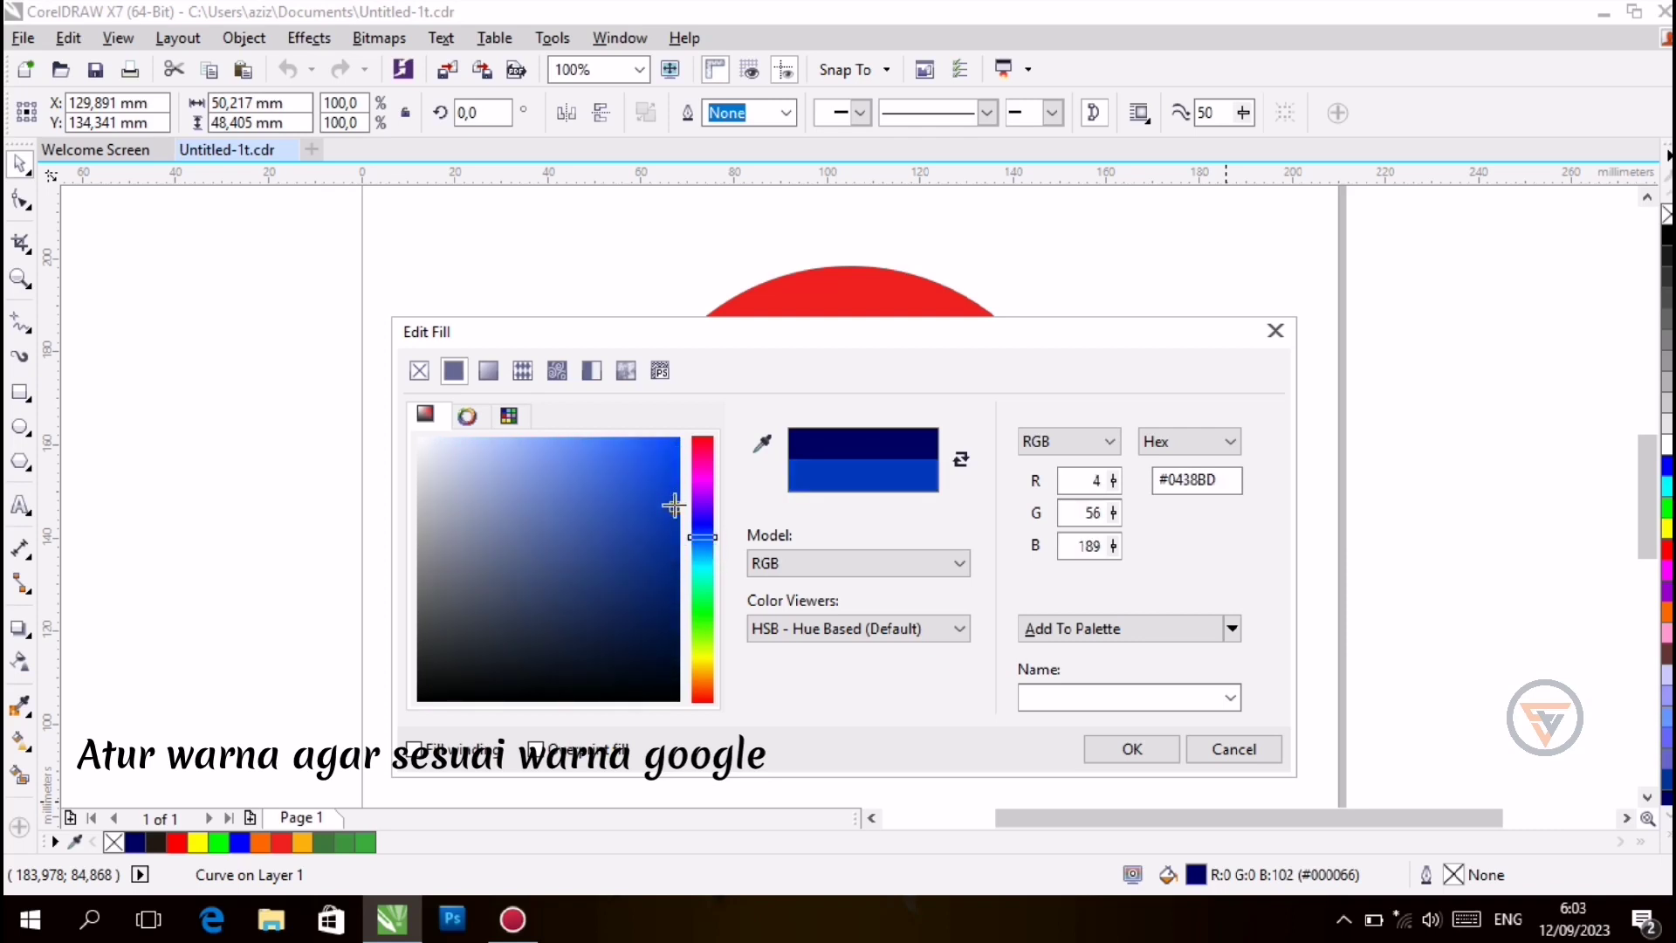
{"action": "left_click", "coordinate": [1106, 749]}
{"action": "left_click", "coordinate": [1367, 757]}
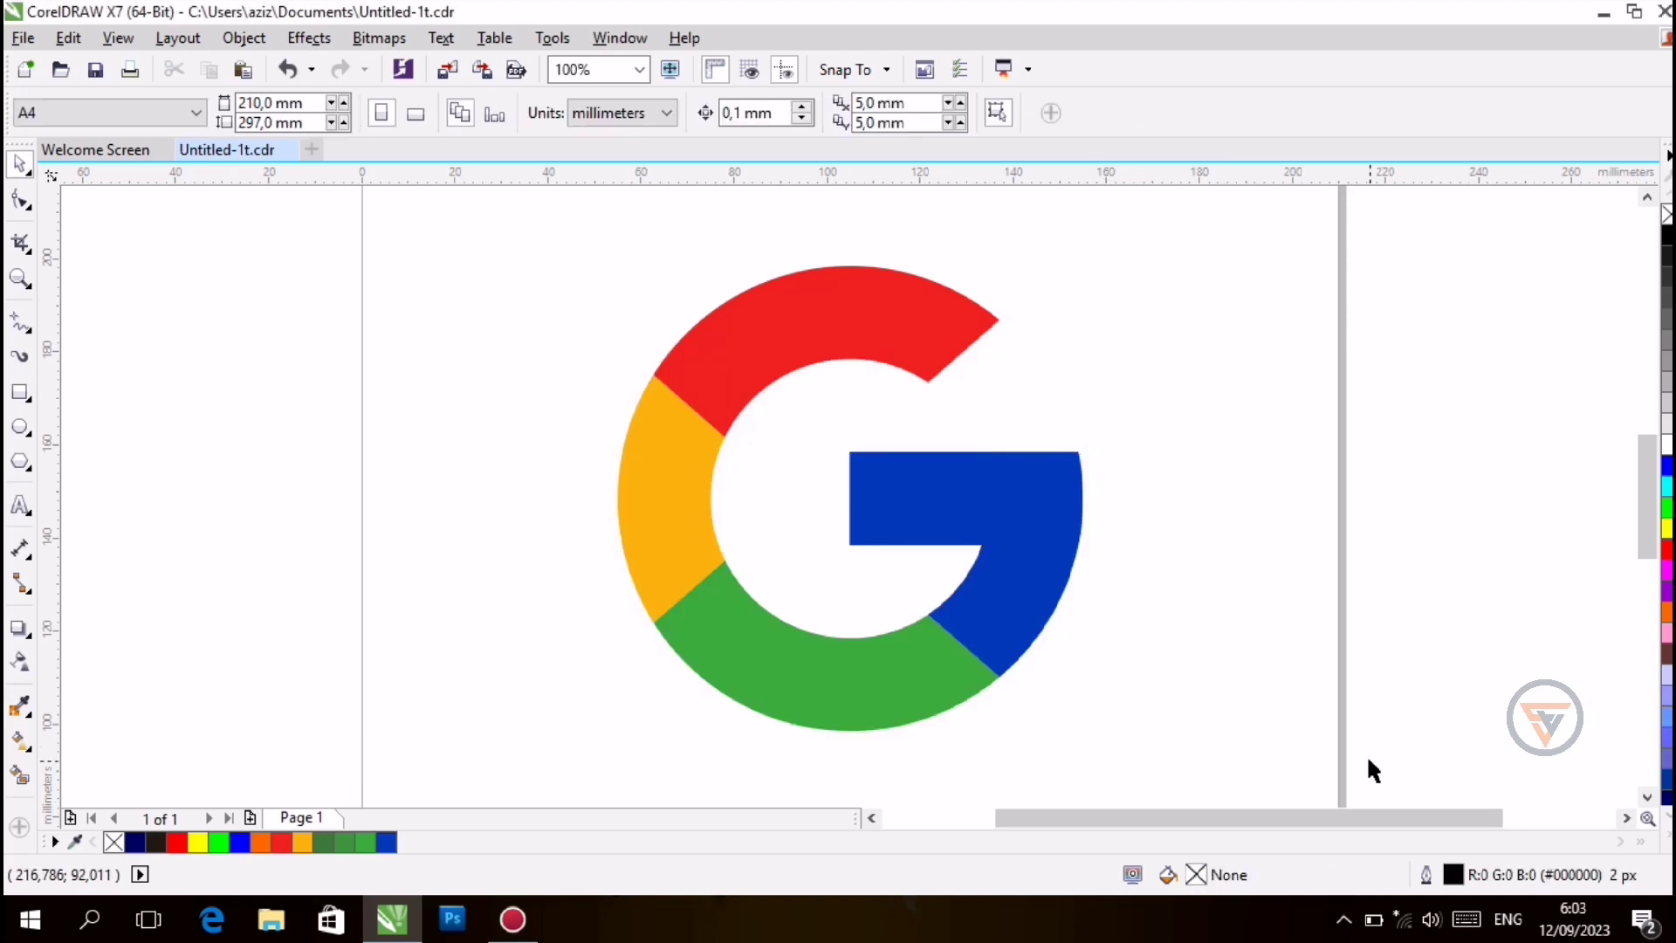
Soften the blue fill of the right segment and bar to a slightly less saturated shade
{"action": "left_click", "coordinate": [1039, 576]}
{"action": "key", "text": "shift+F11"}
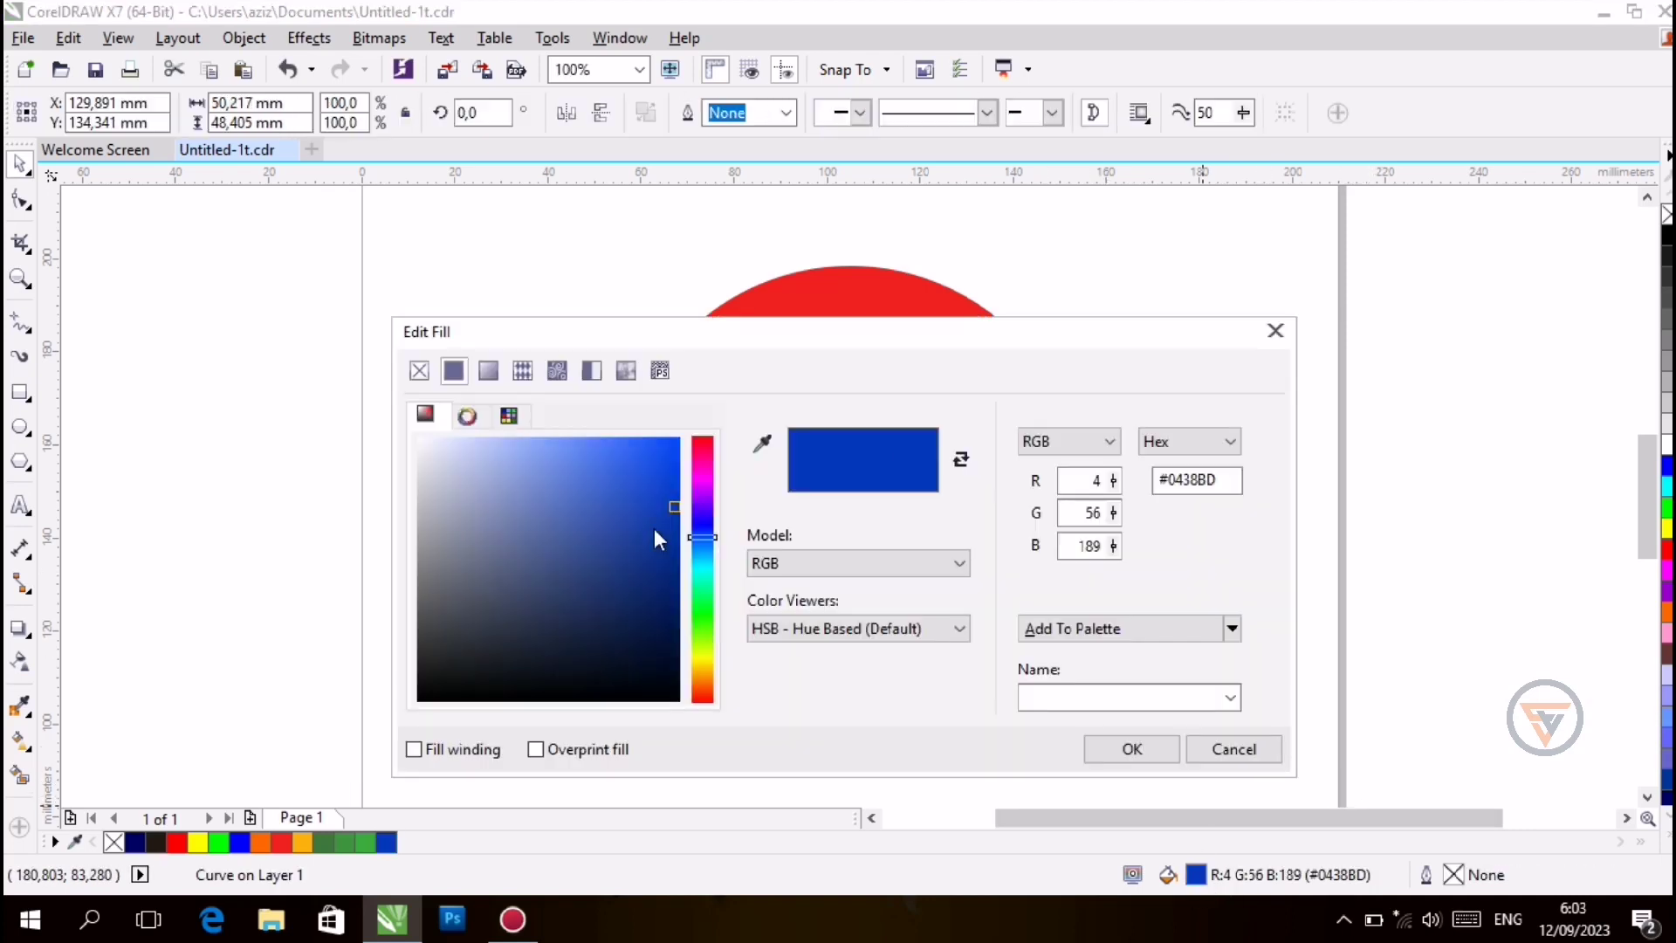
{"action": "mouse_move", "coordinate": [659, 539]}
{"action": "left_mouse_down"}
{"action": "mouse_move", "coordinate": [606, 486]}
{"action": "mouse_move", "coordinate": [644, 512]}
{"action": "left_mouse_up"}
{"action": "left_click", "coordinate": [1131, 749]}
{"action": "left_click", "coordinate": [1237, 717]}
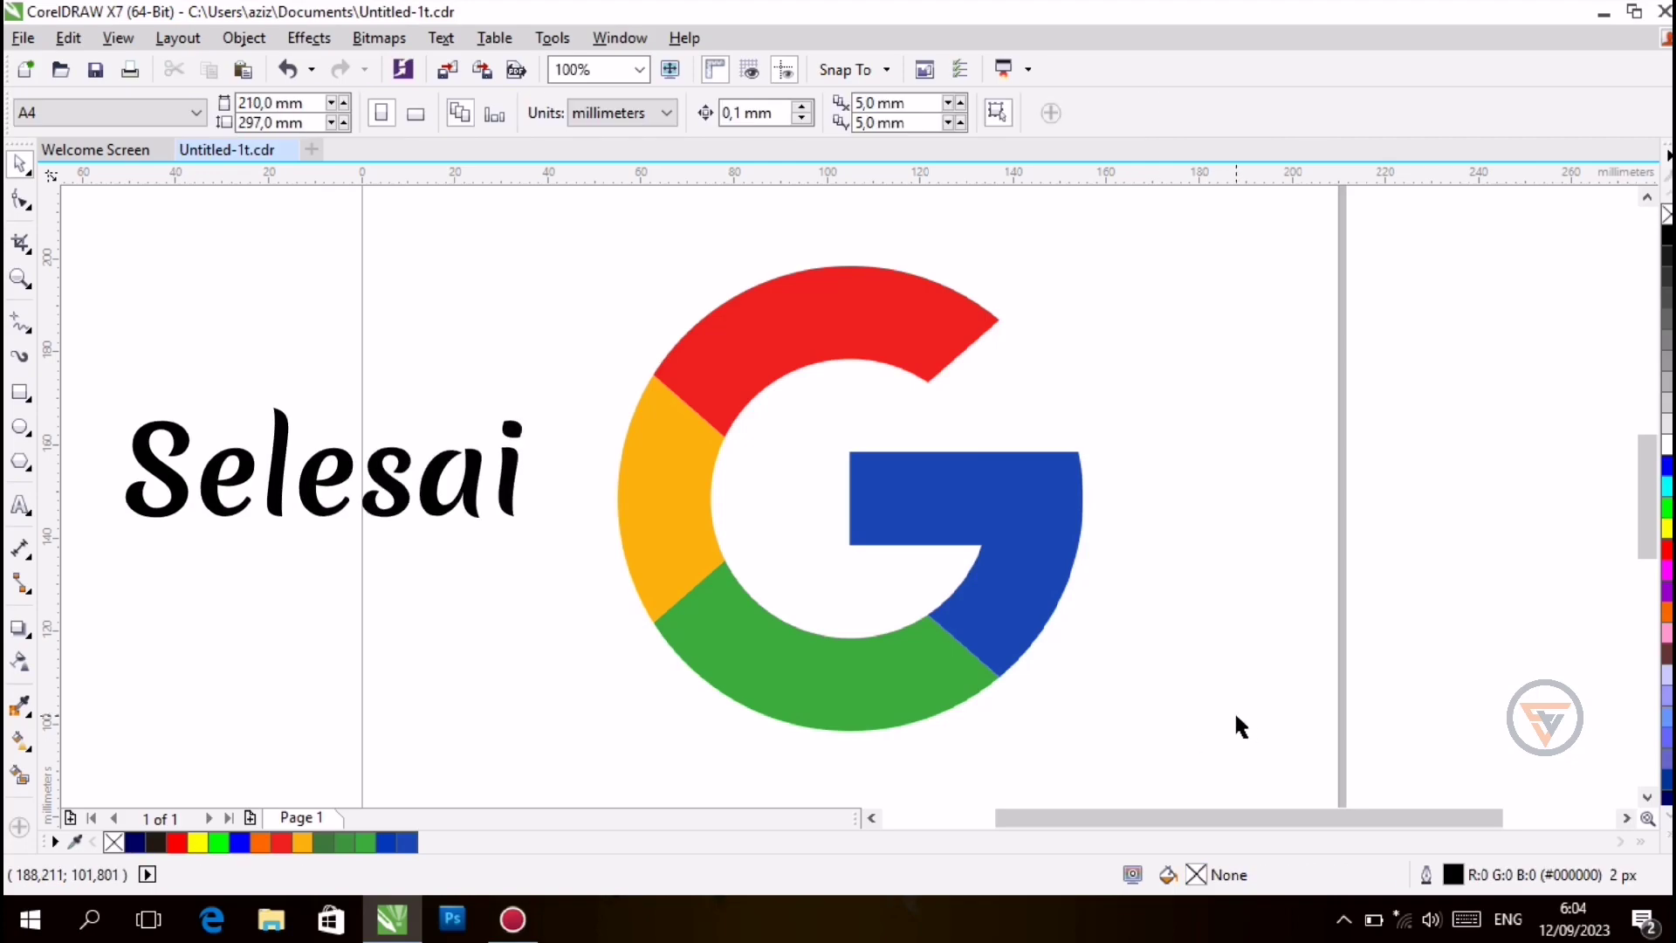